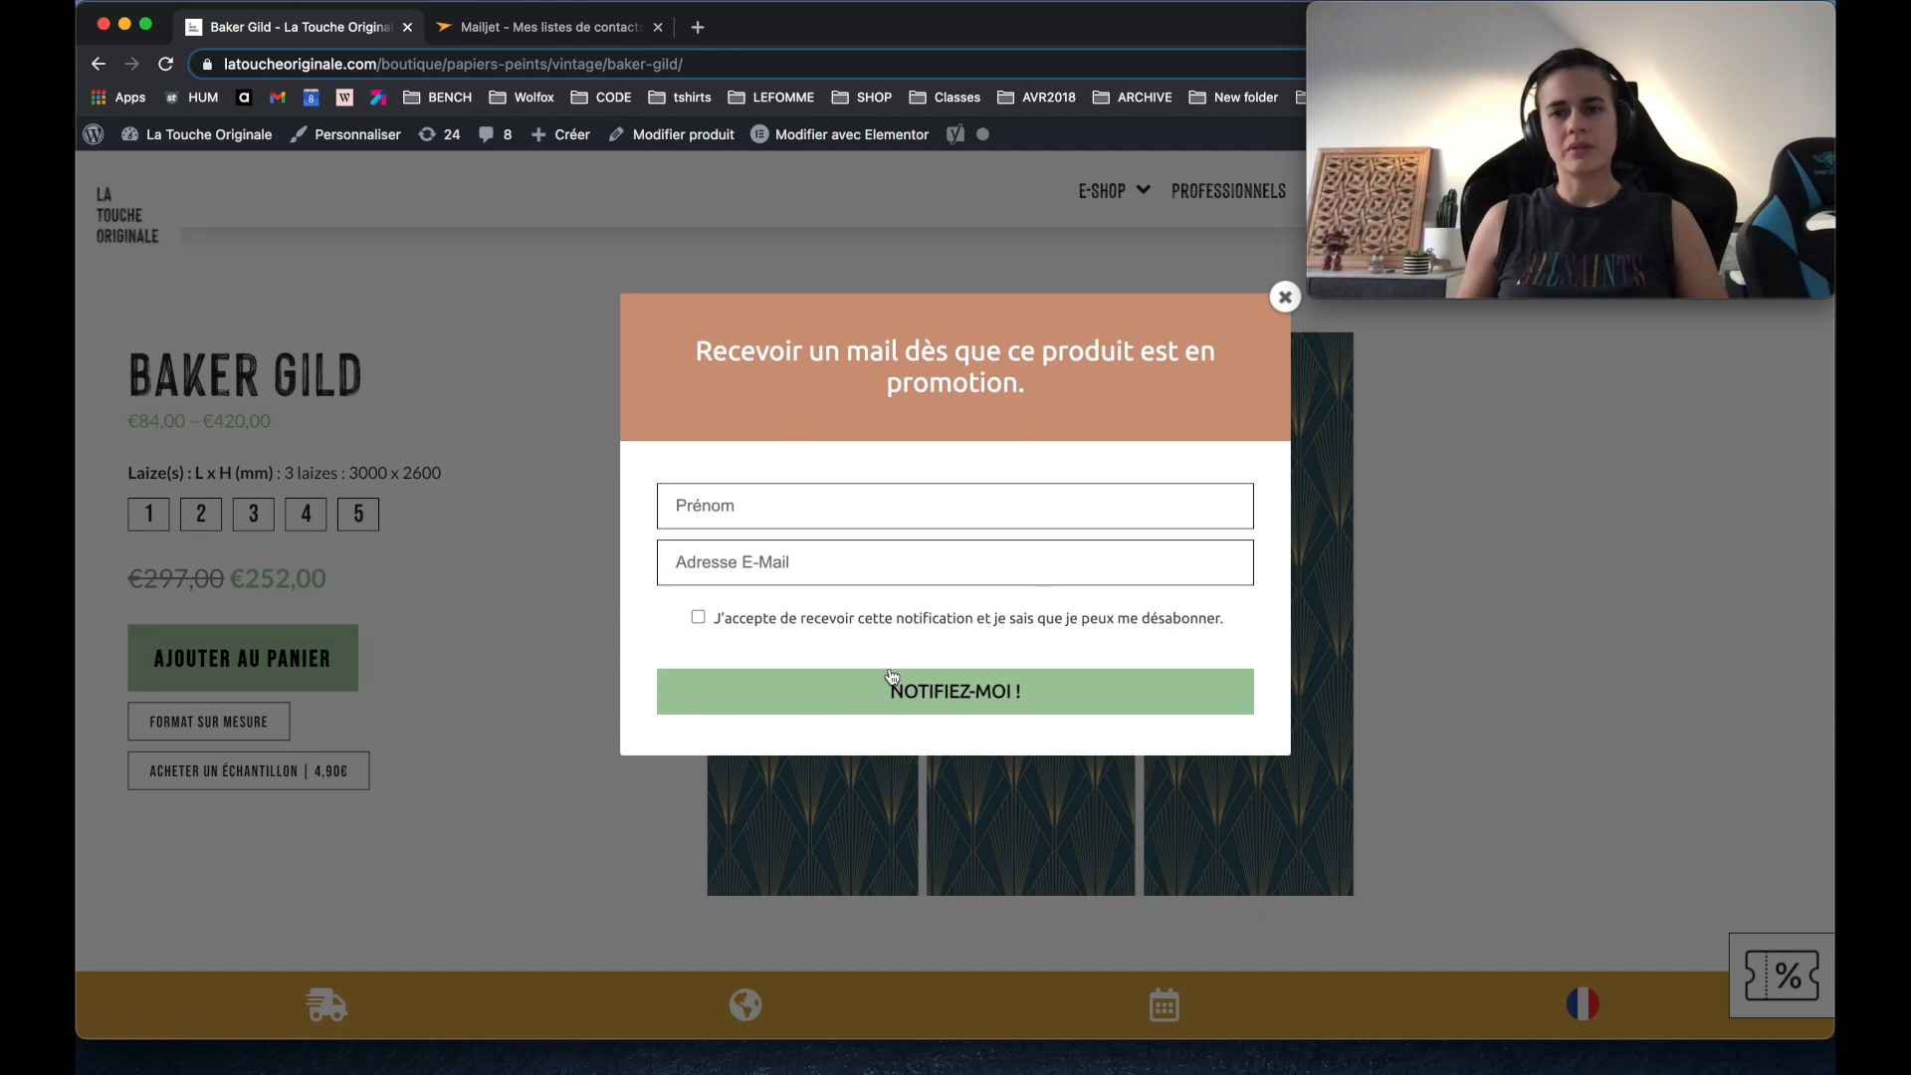
Step: Close the promotion notification pop-up and open the Baker Gild product page for editing in Elementor
left_click(1284, 298)
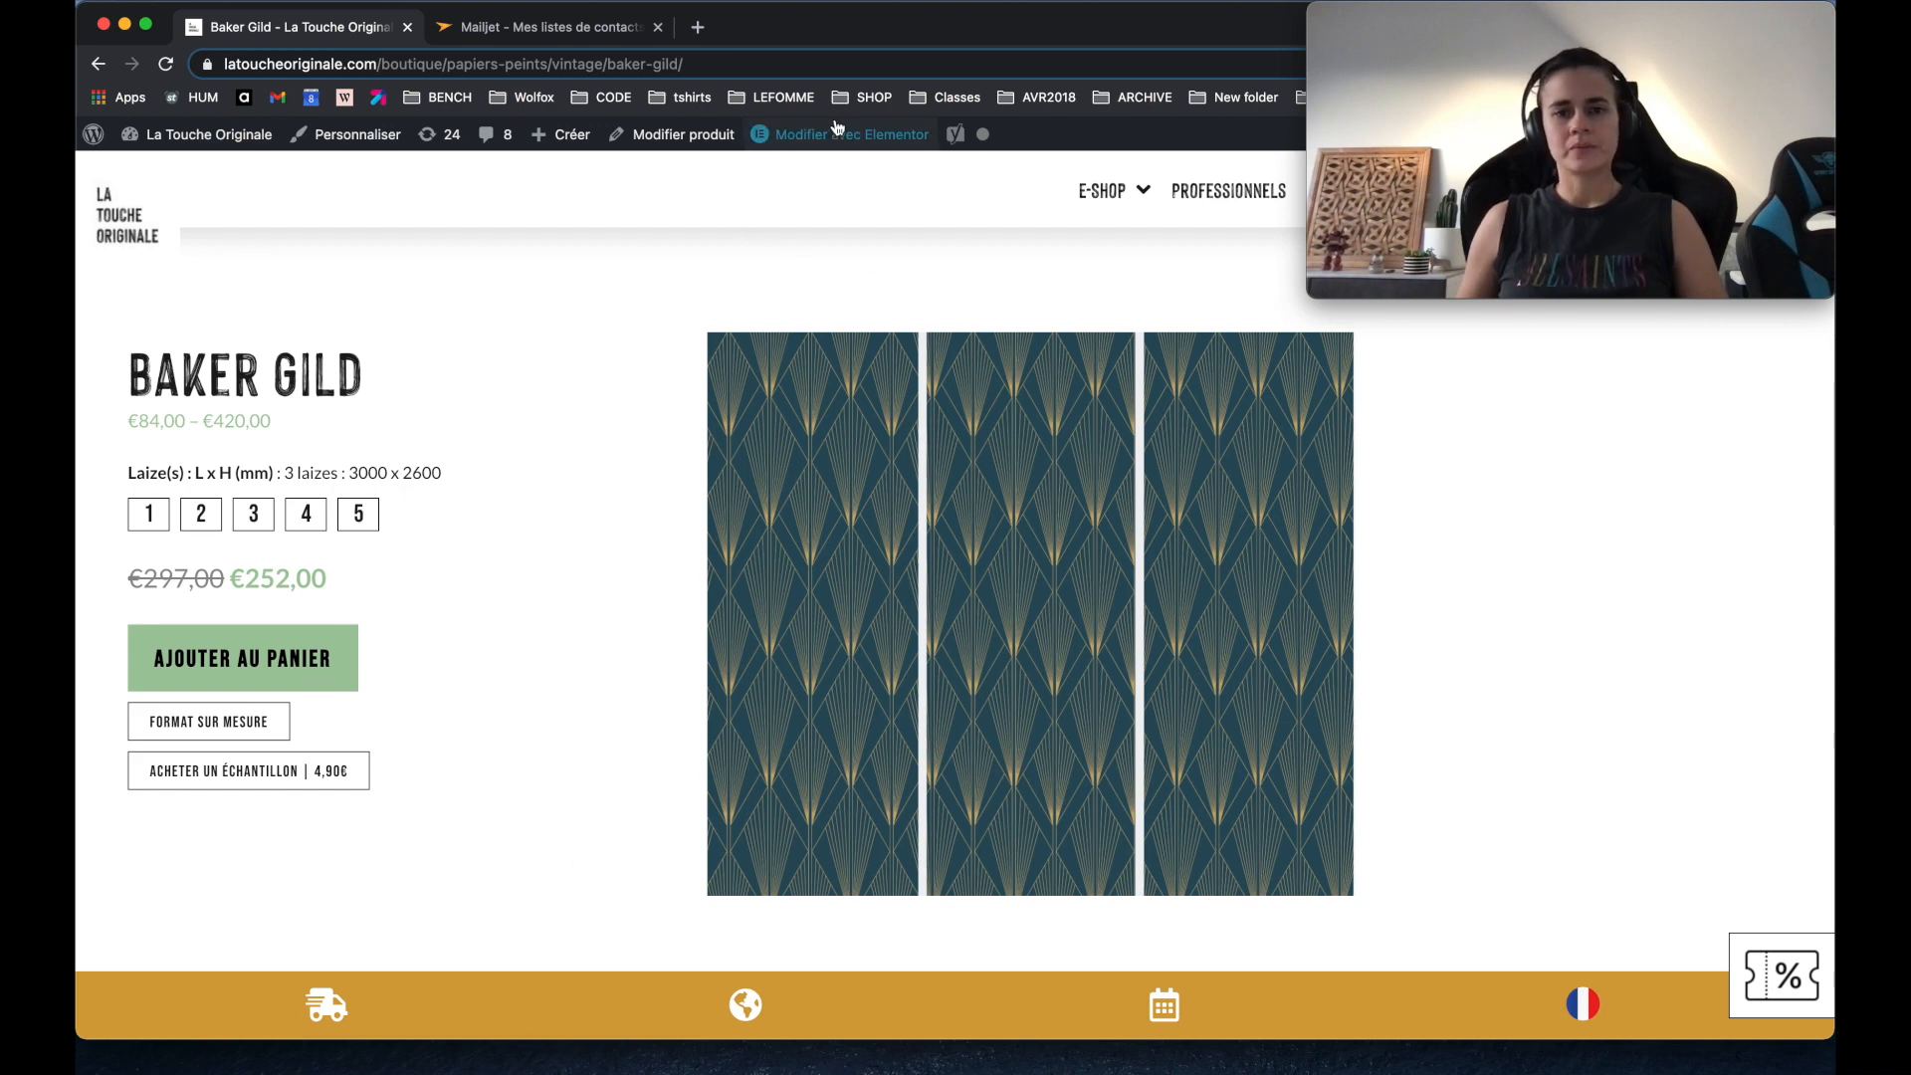
mouse_move(825, 139)
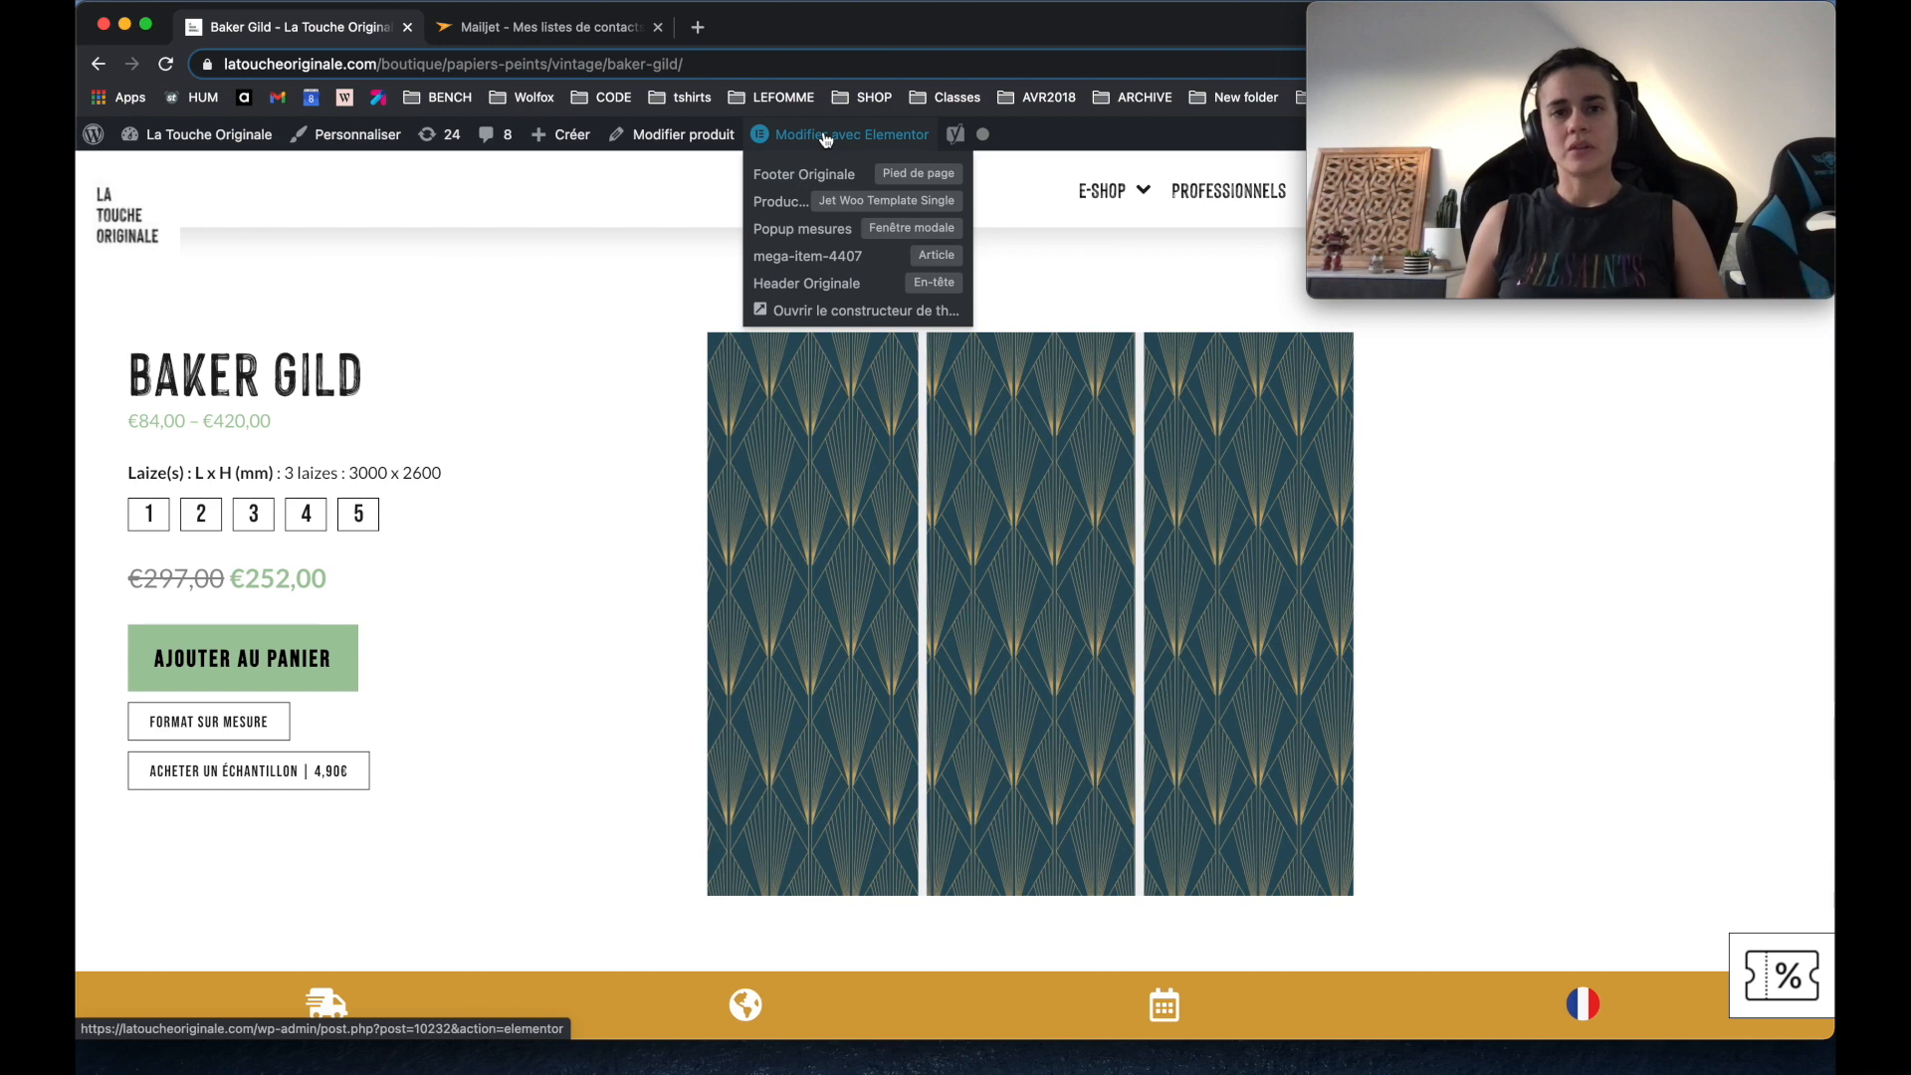
left_click(825, 139)
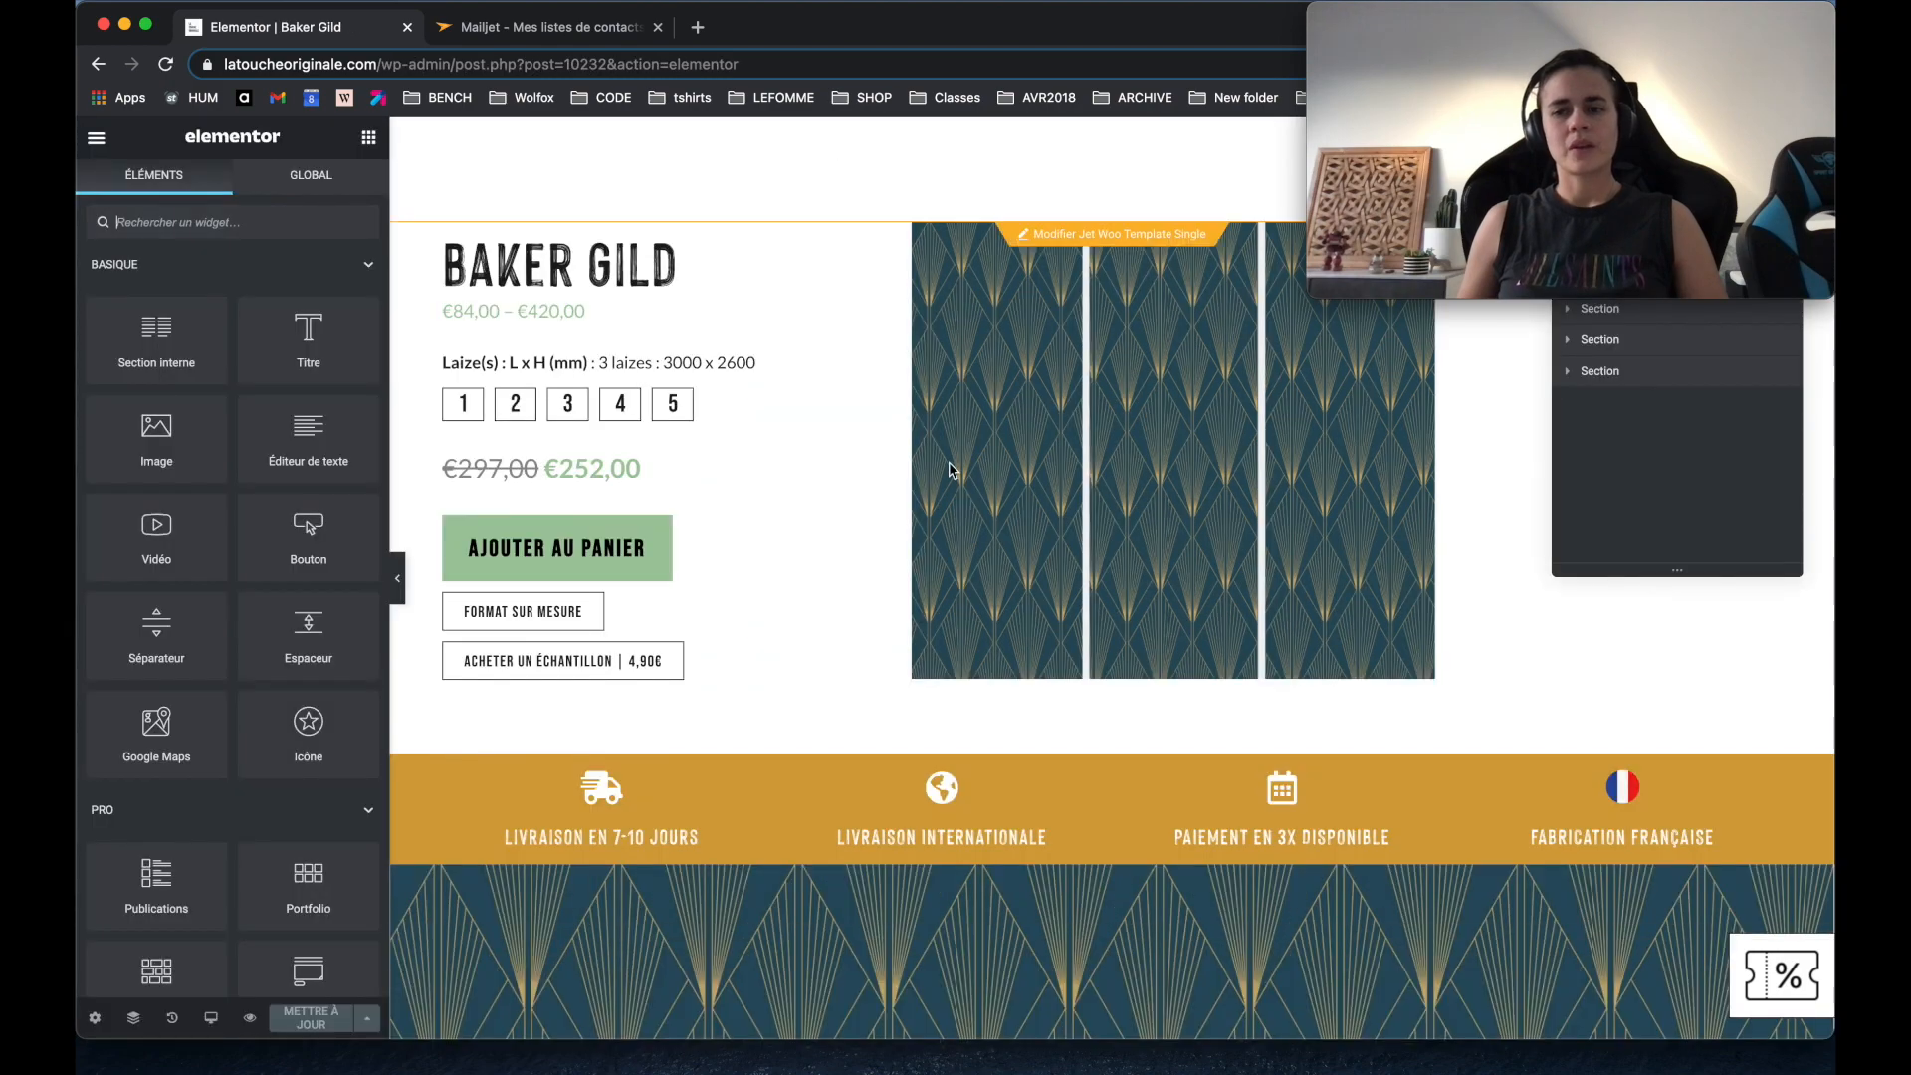
Step: Open the HTML code of the floating promo-icon widget and widen the editing panel to make the code readable
scroll(1246, 908, "down", 7)
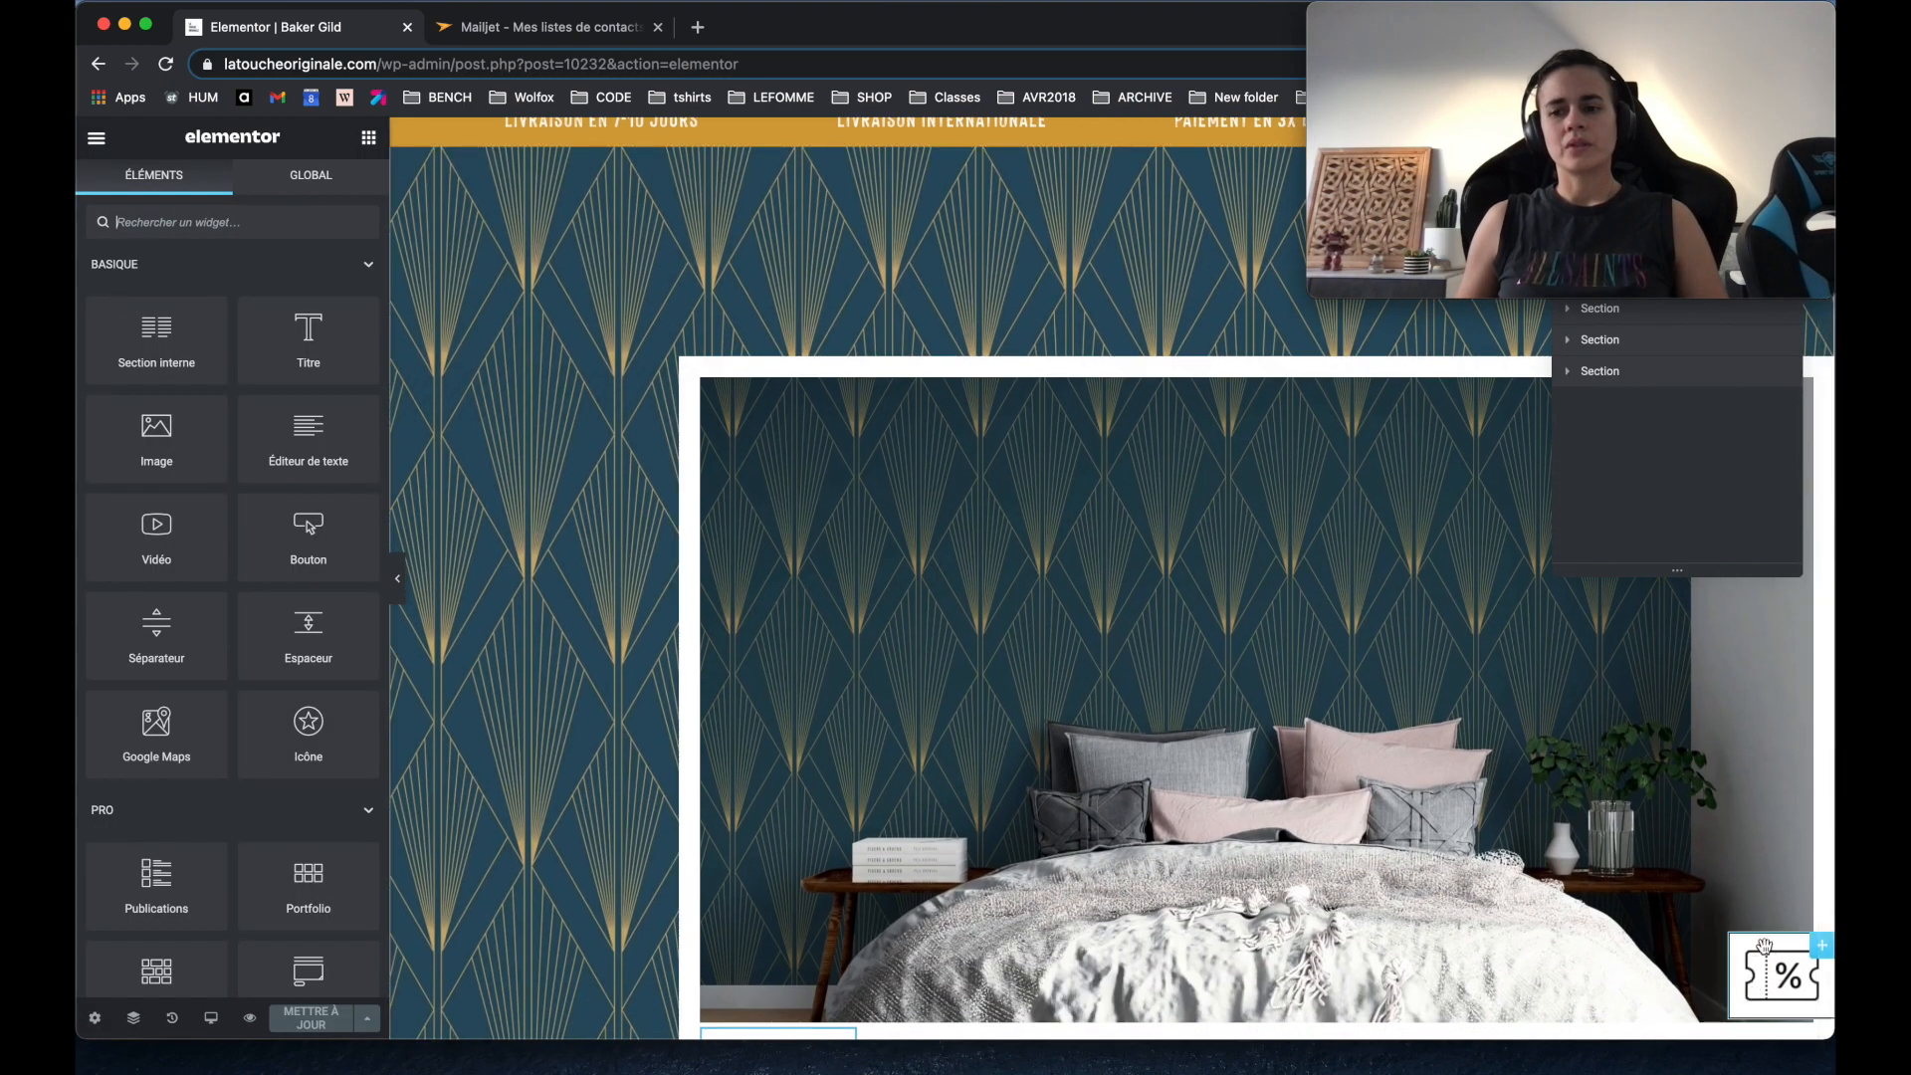
scroll(1528, 849, "down", 5)
scroll(1532, 851, "up", 10)
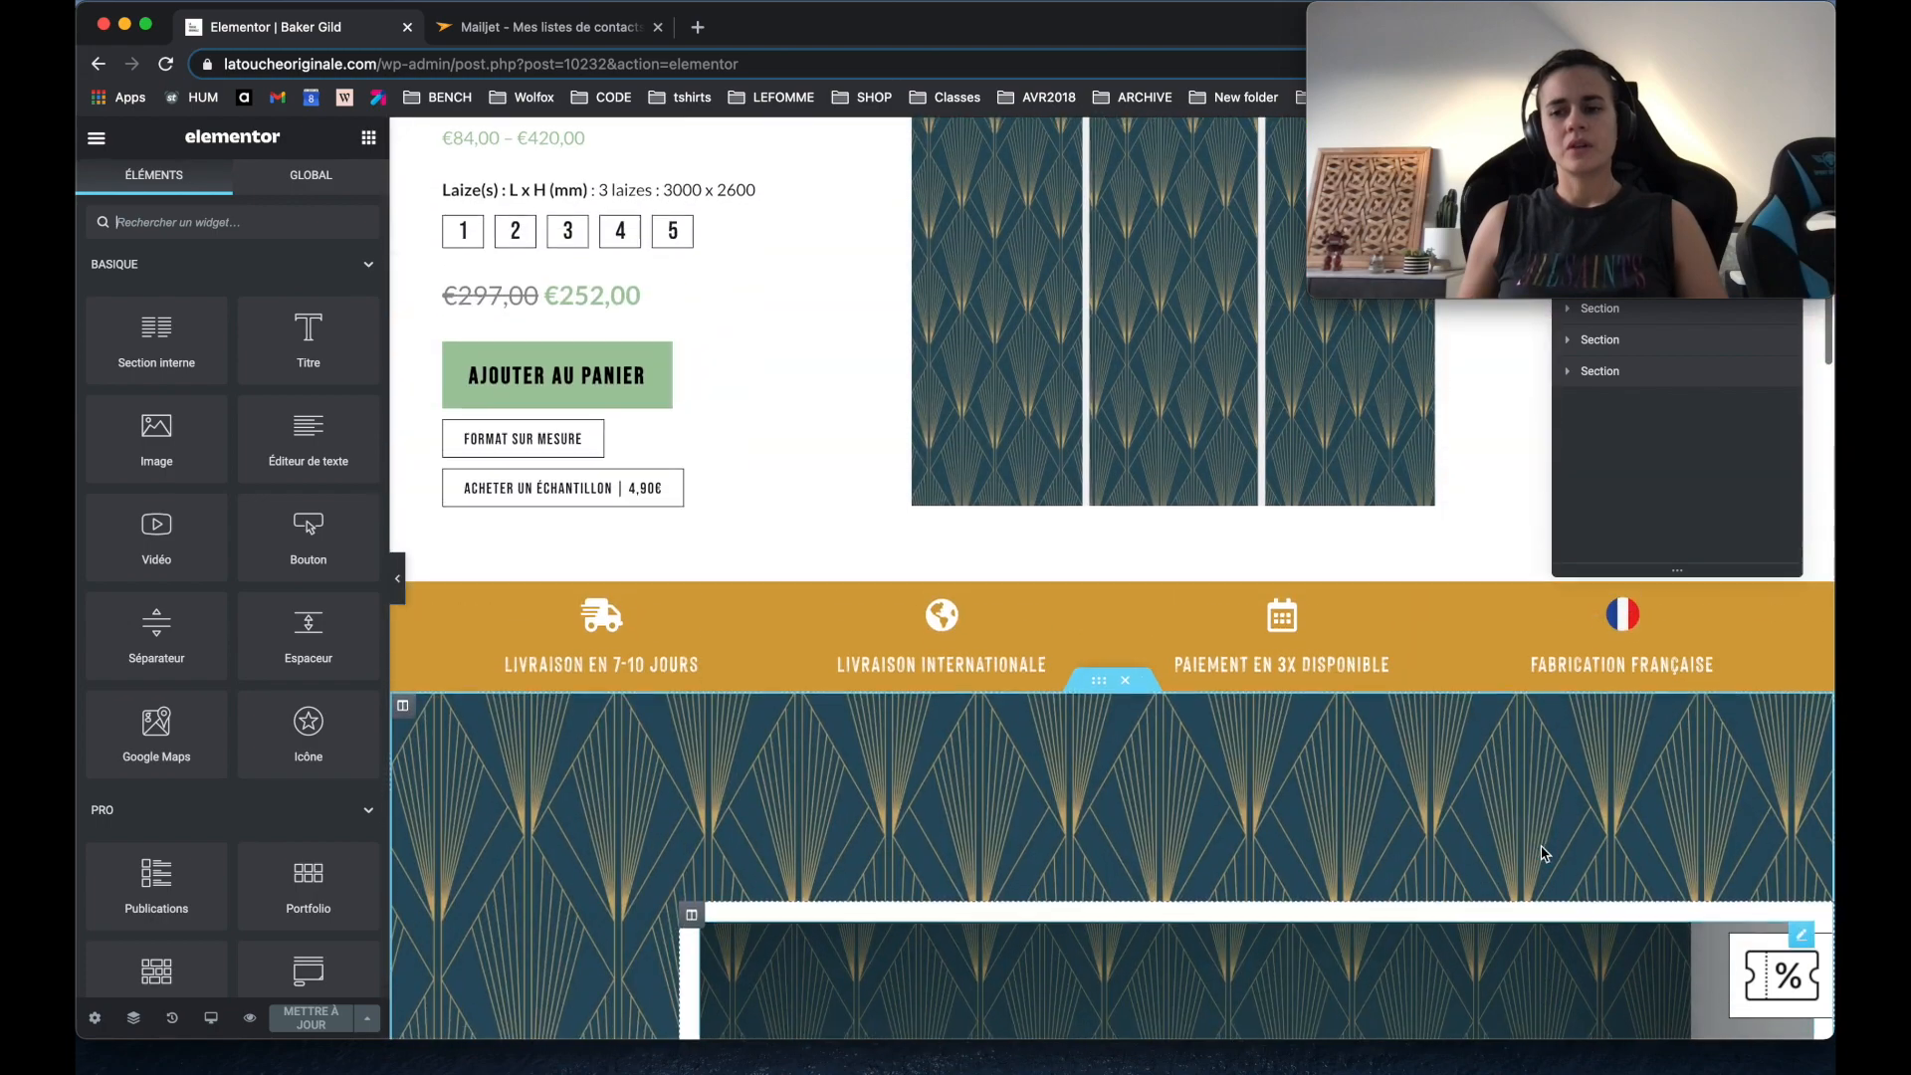
scroll(1542, 853, "up", 2)
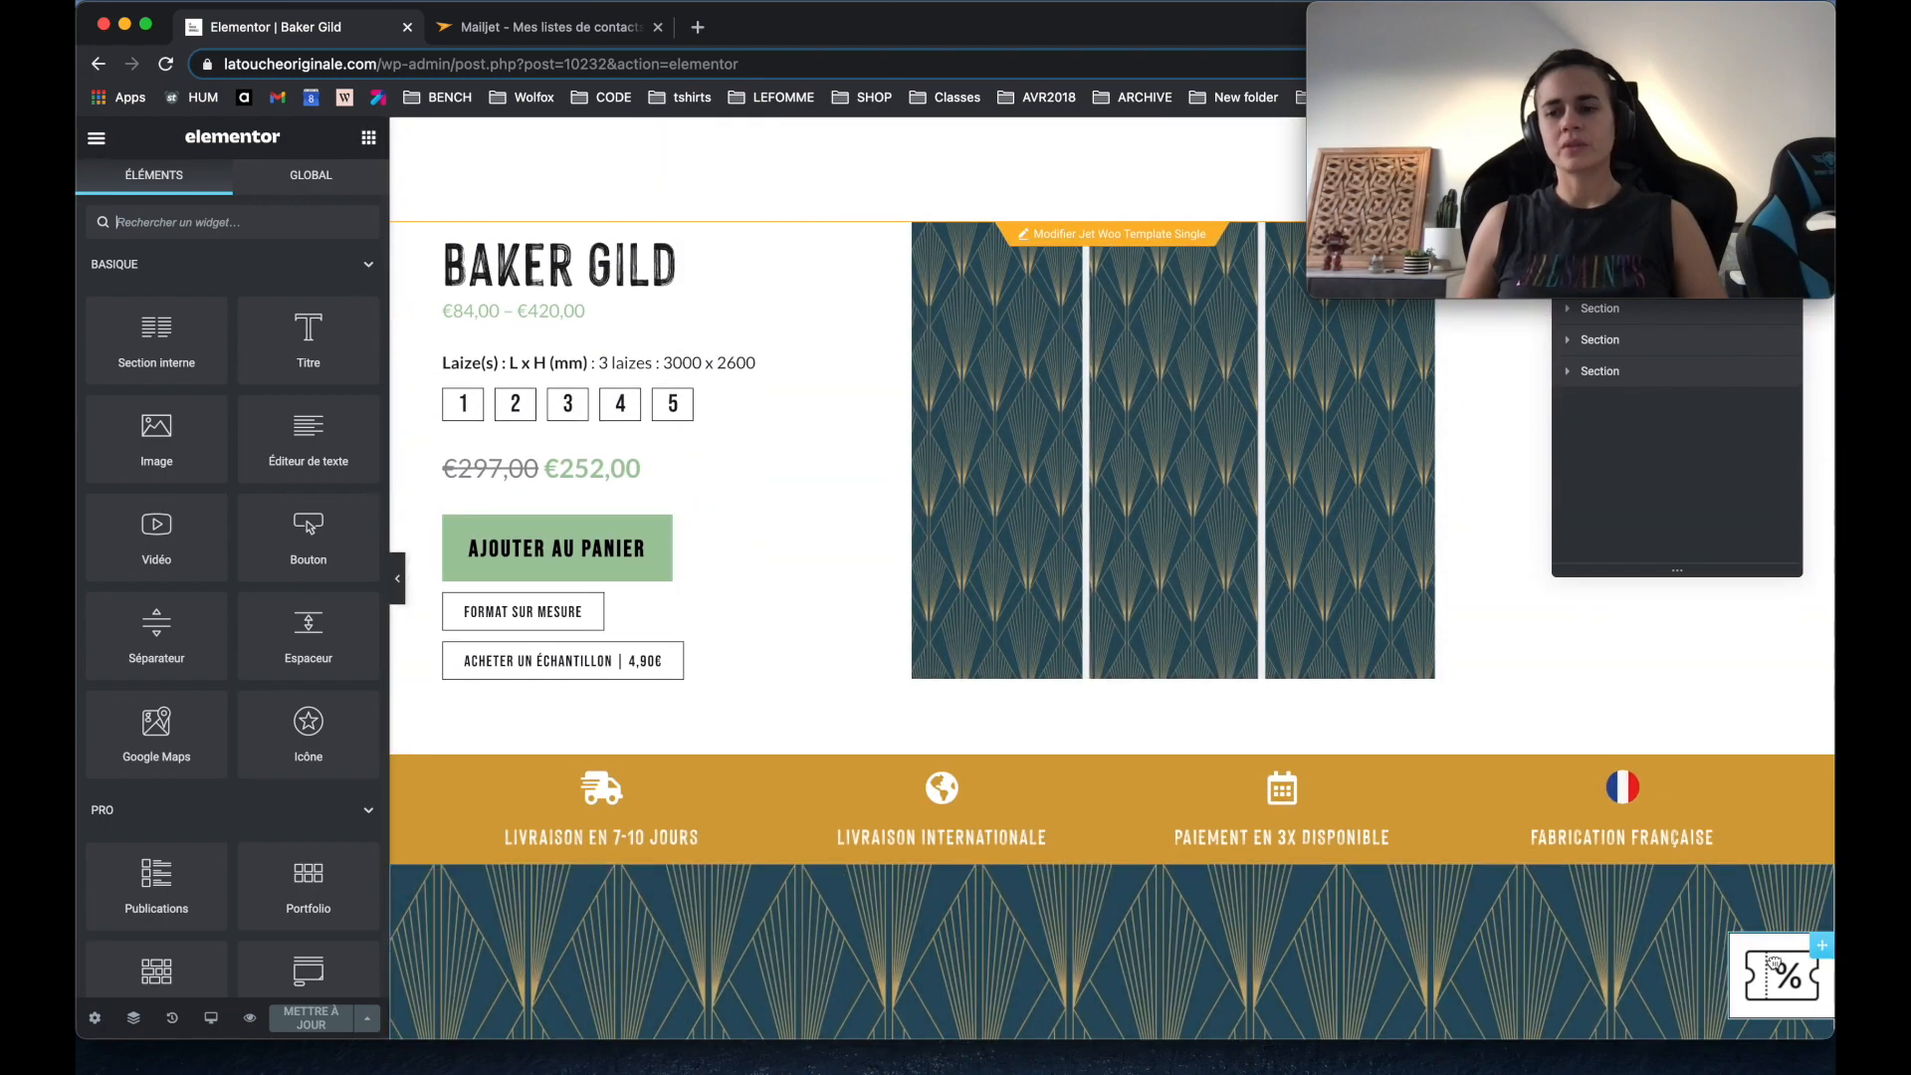
left_click(1774, 963)
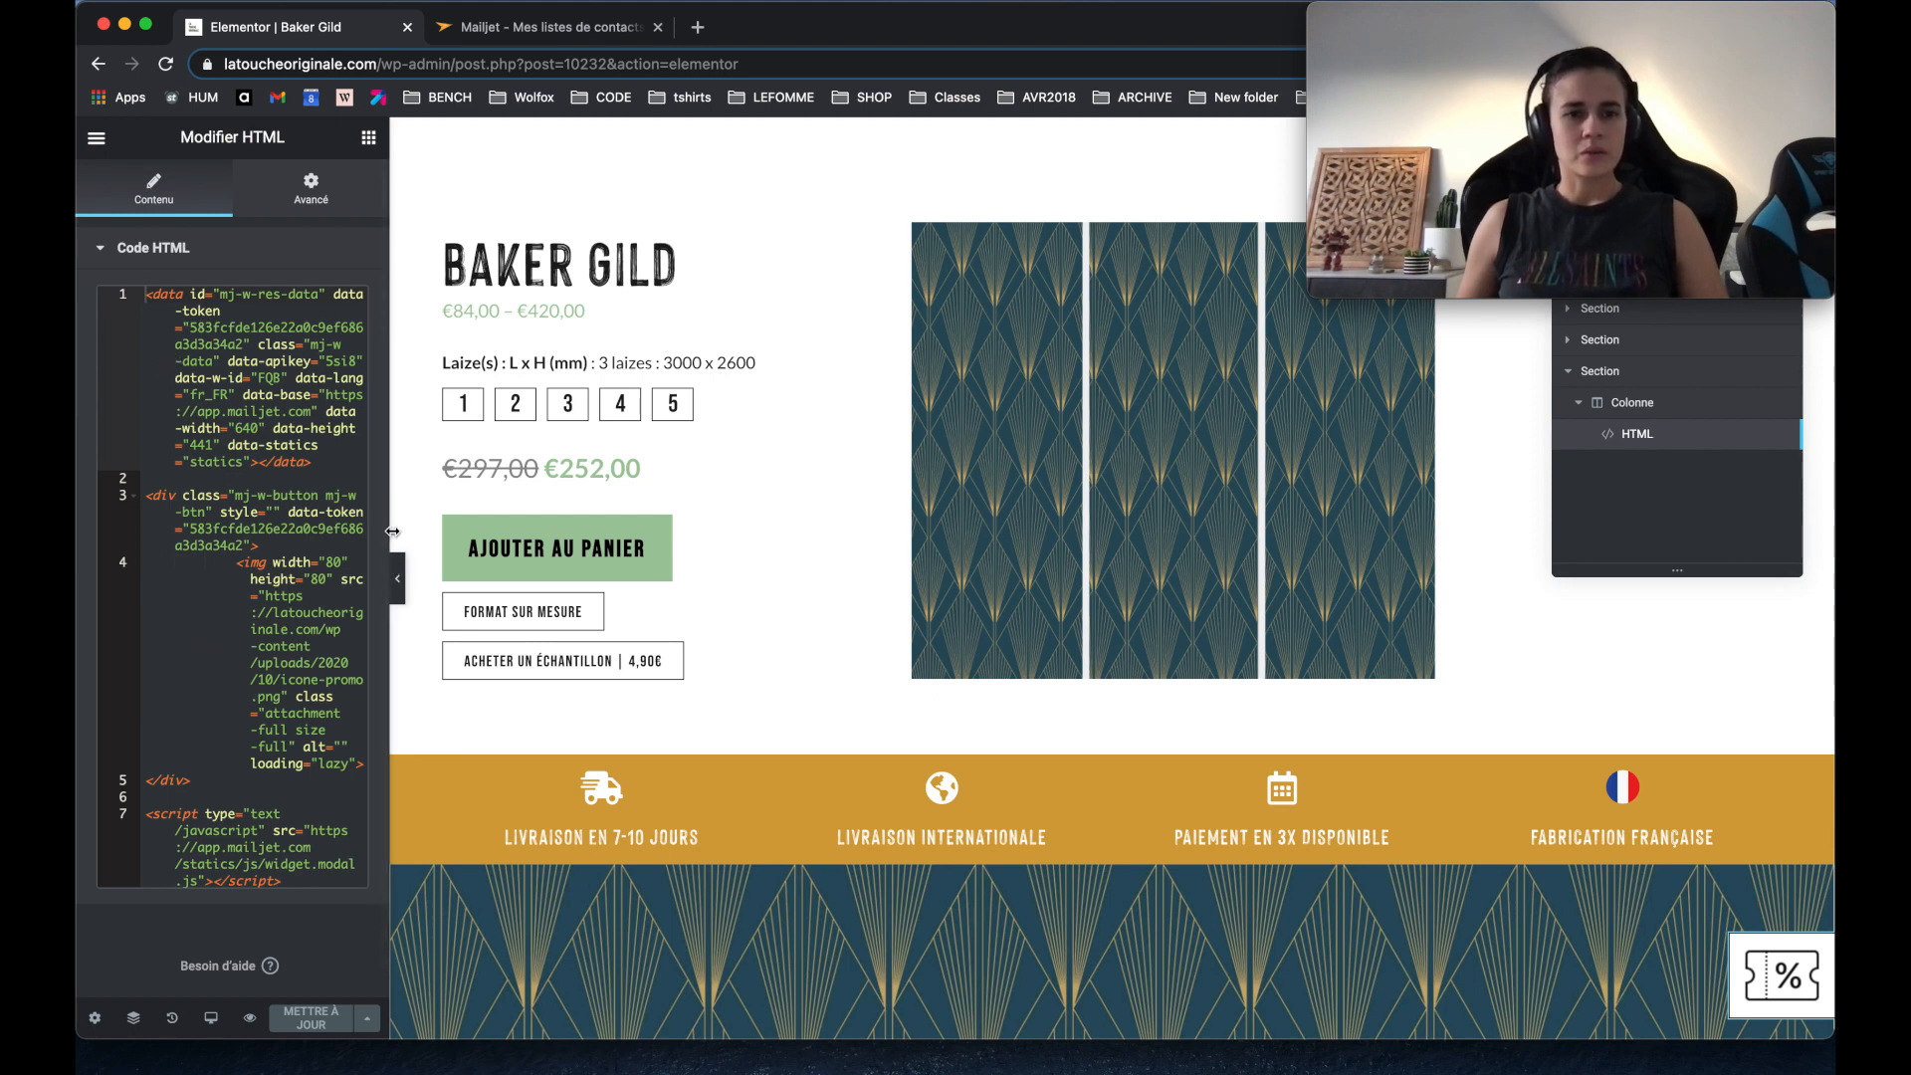
left_click_drag(393, 531, 706, 511)
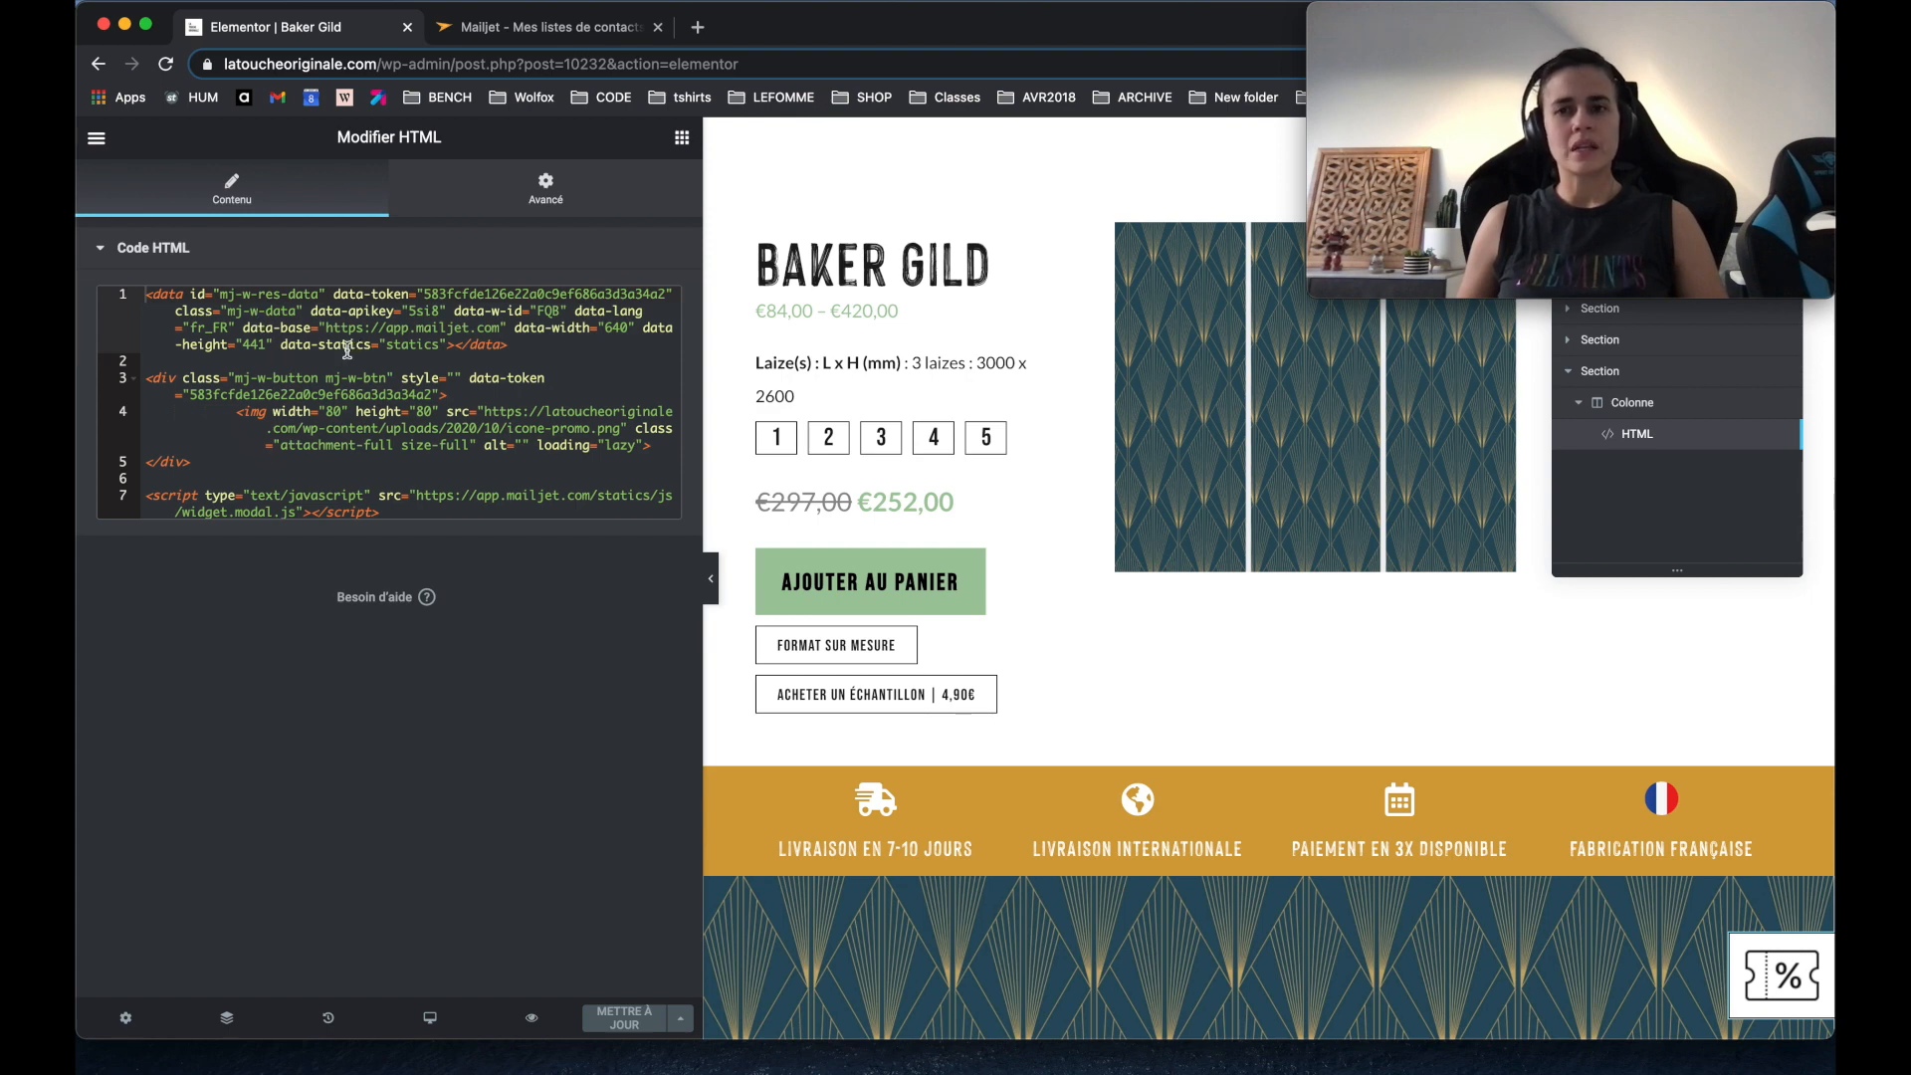
Step: Switch to Mailjet, go to the subscription widgets and start a duplicate of the WP Botania widget
left_click(514, 32)
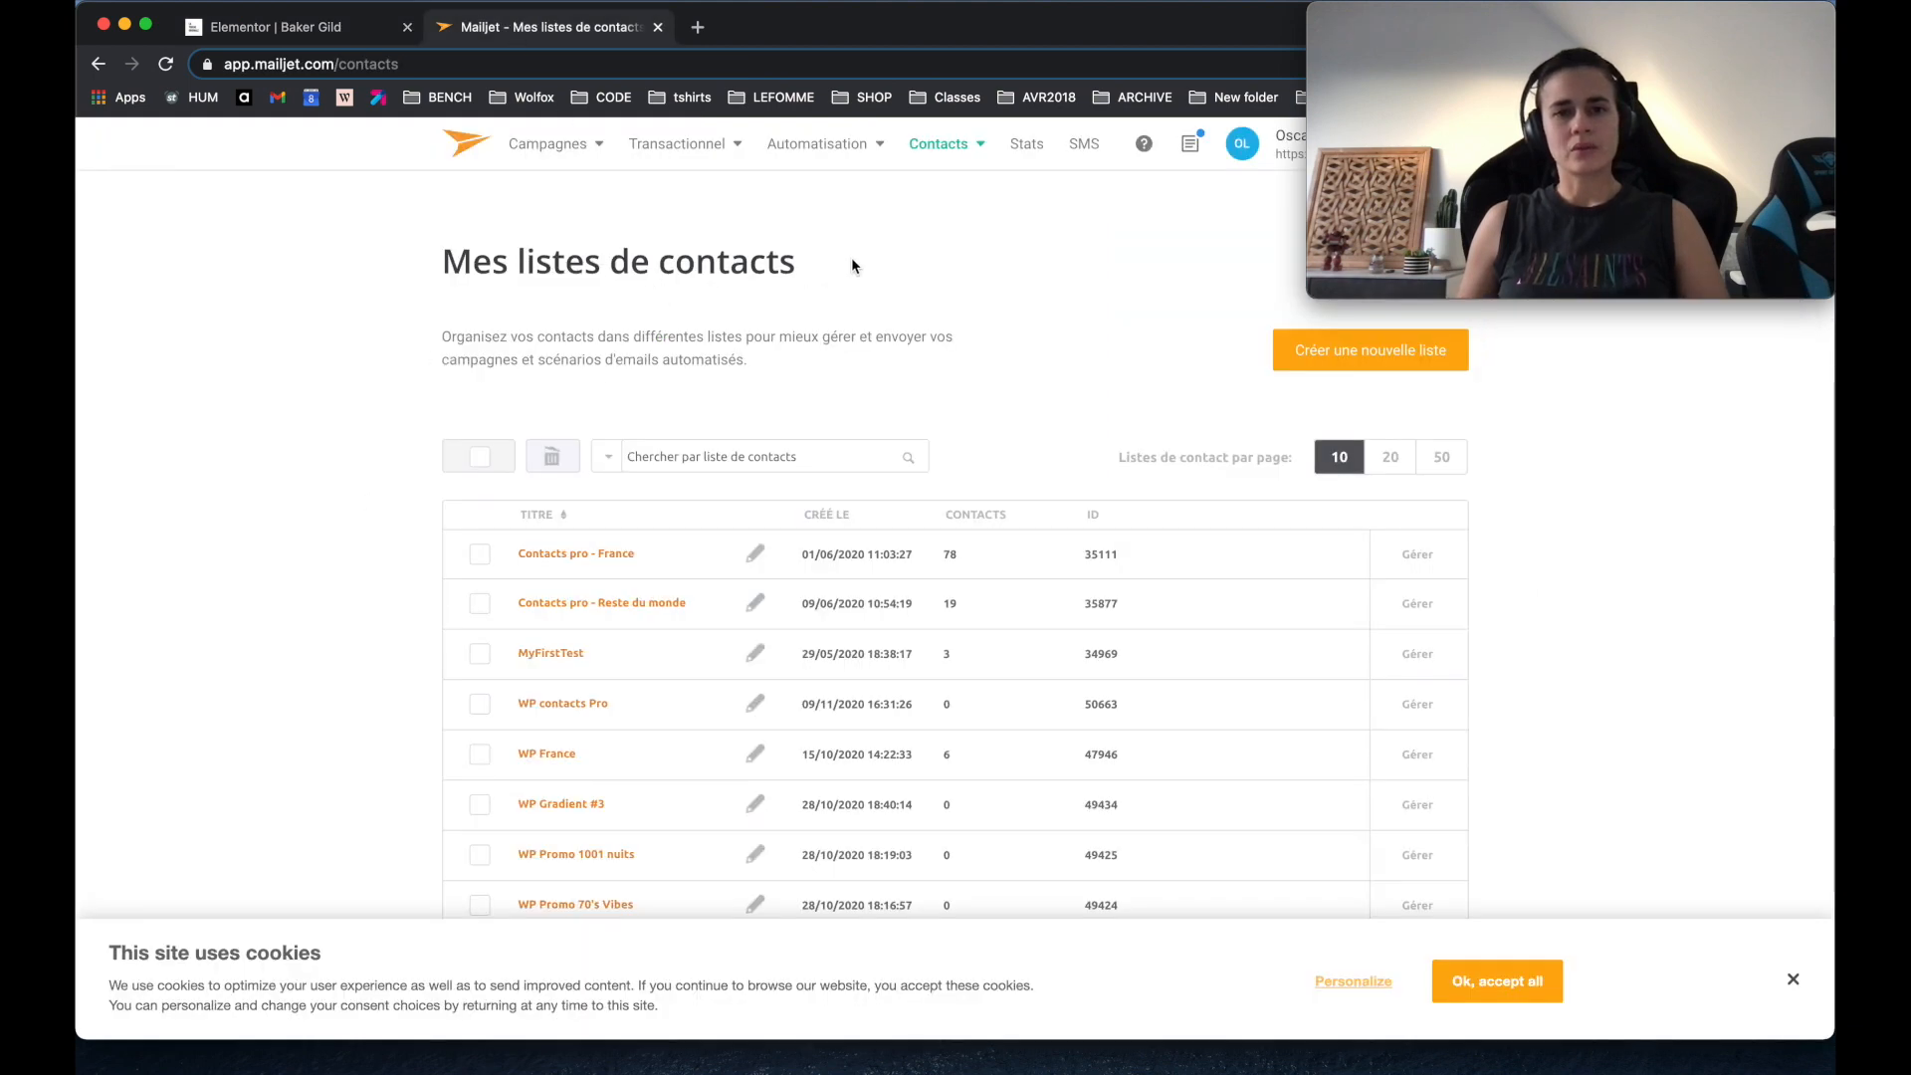
left_click(981, 145)
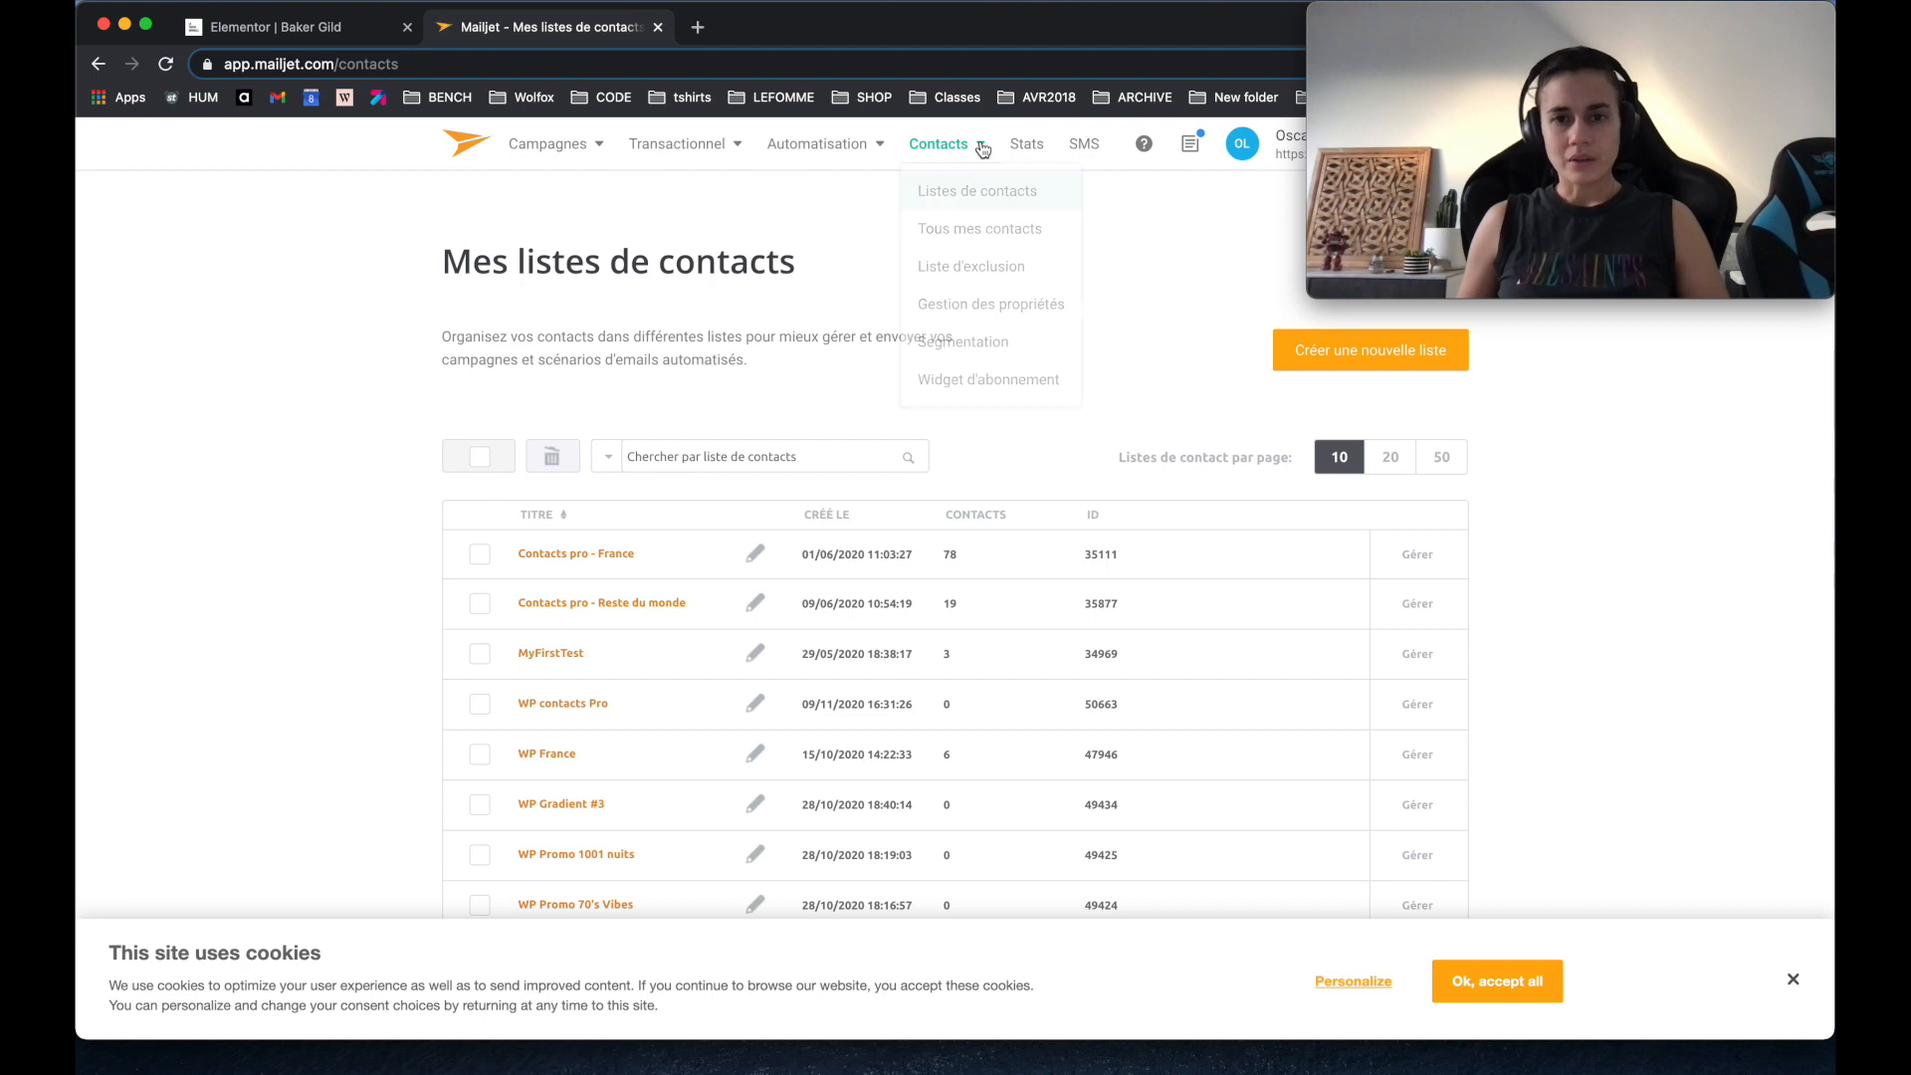
left_click(985, 383)
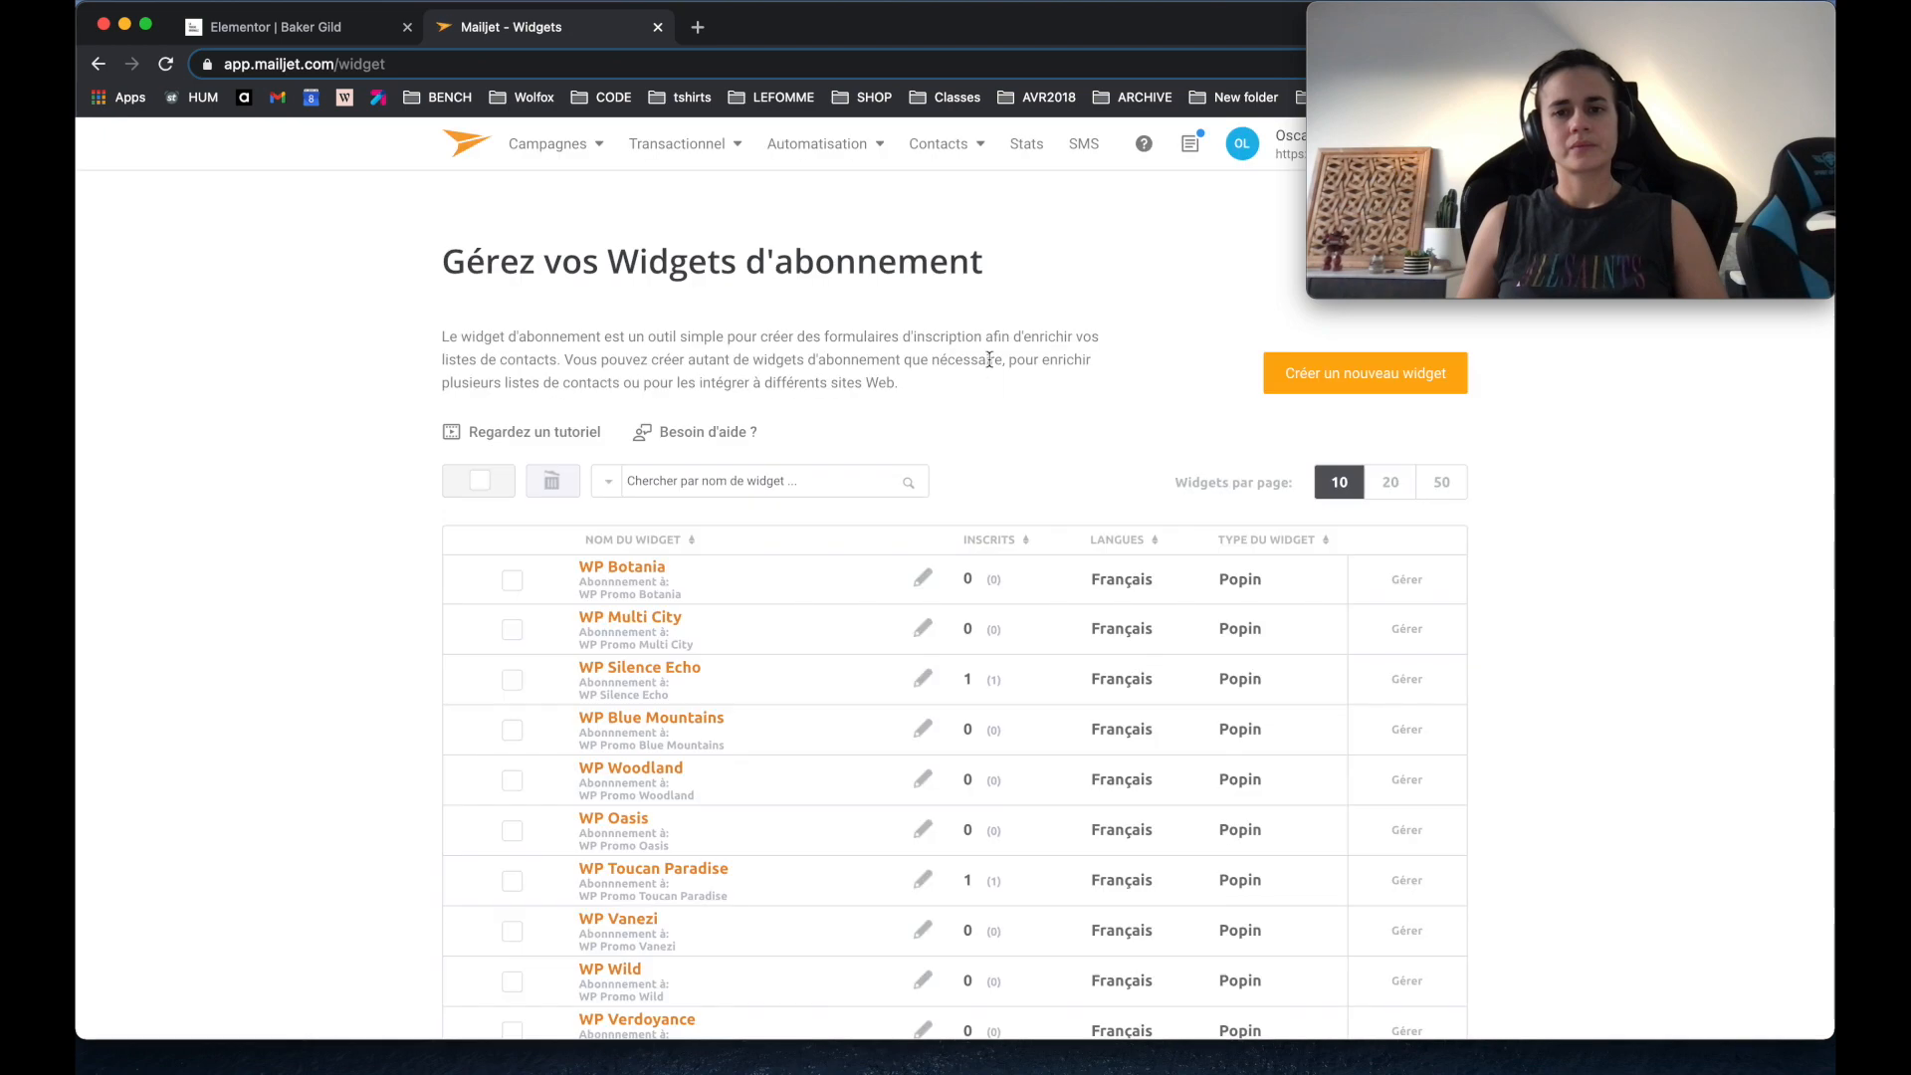
scroll(989, 360, "down", 1)
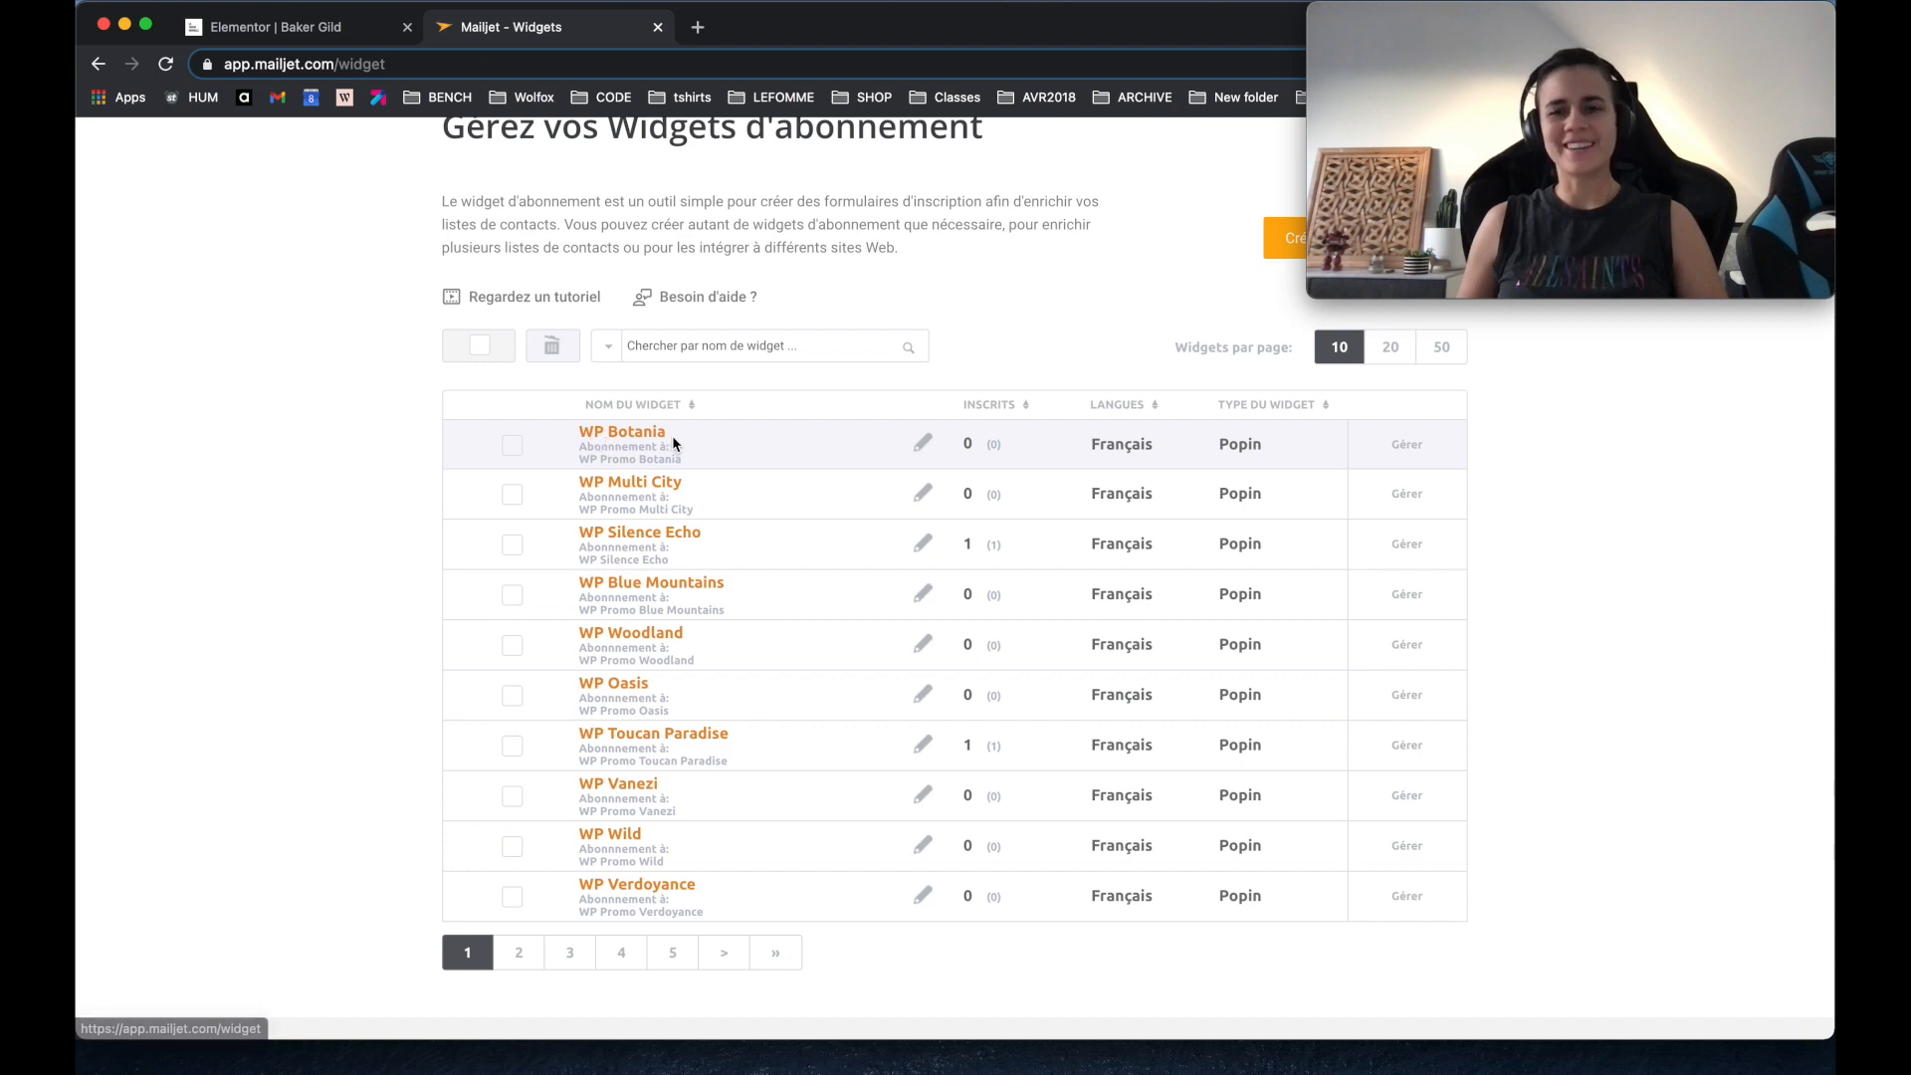
mouse_move(1420, 447)
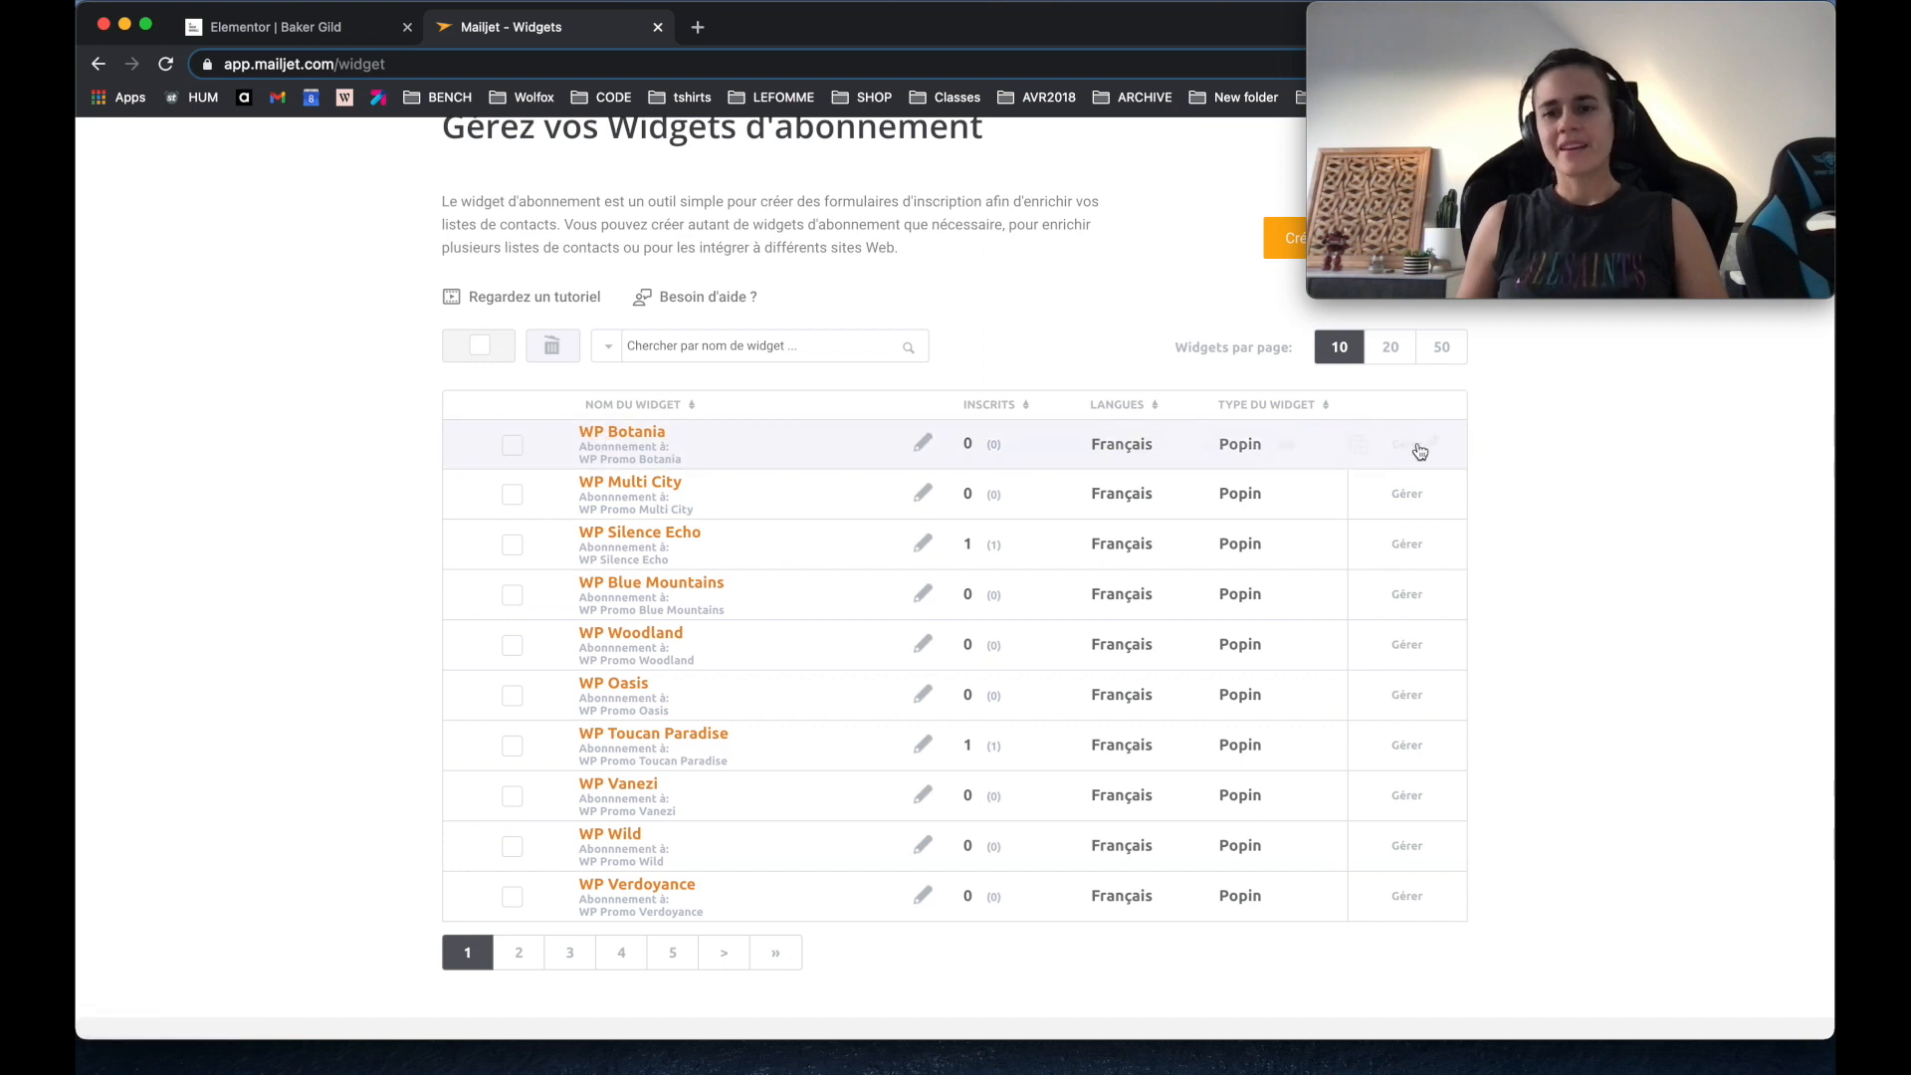
left_click(1359, 447)
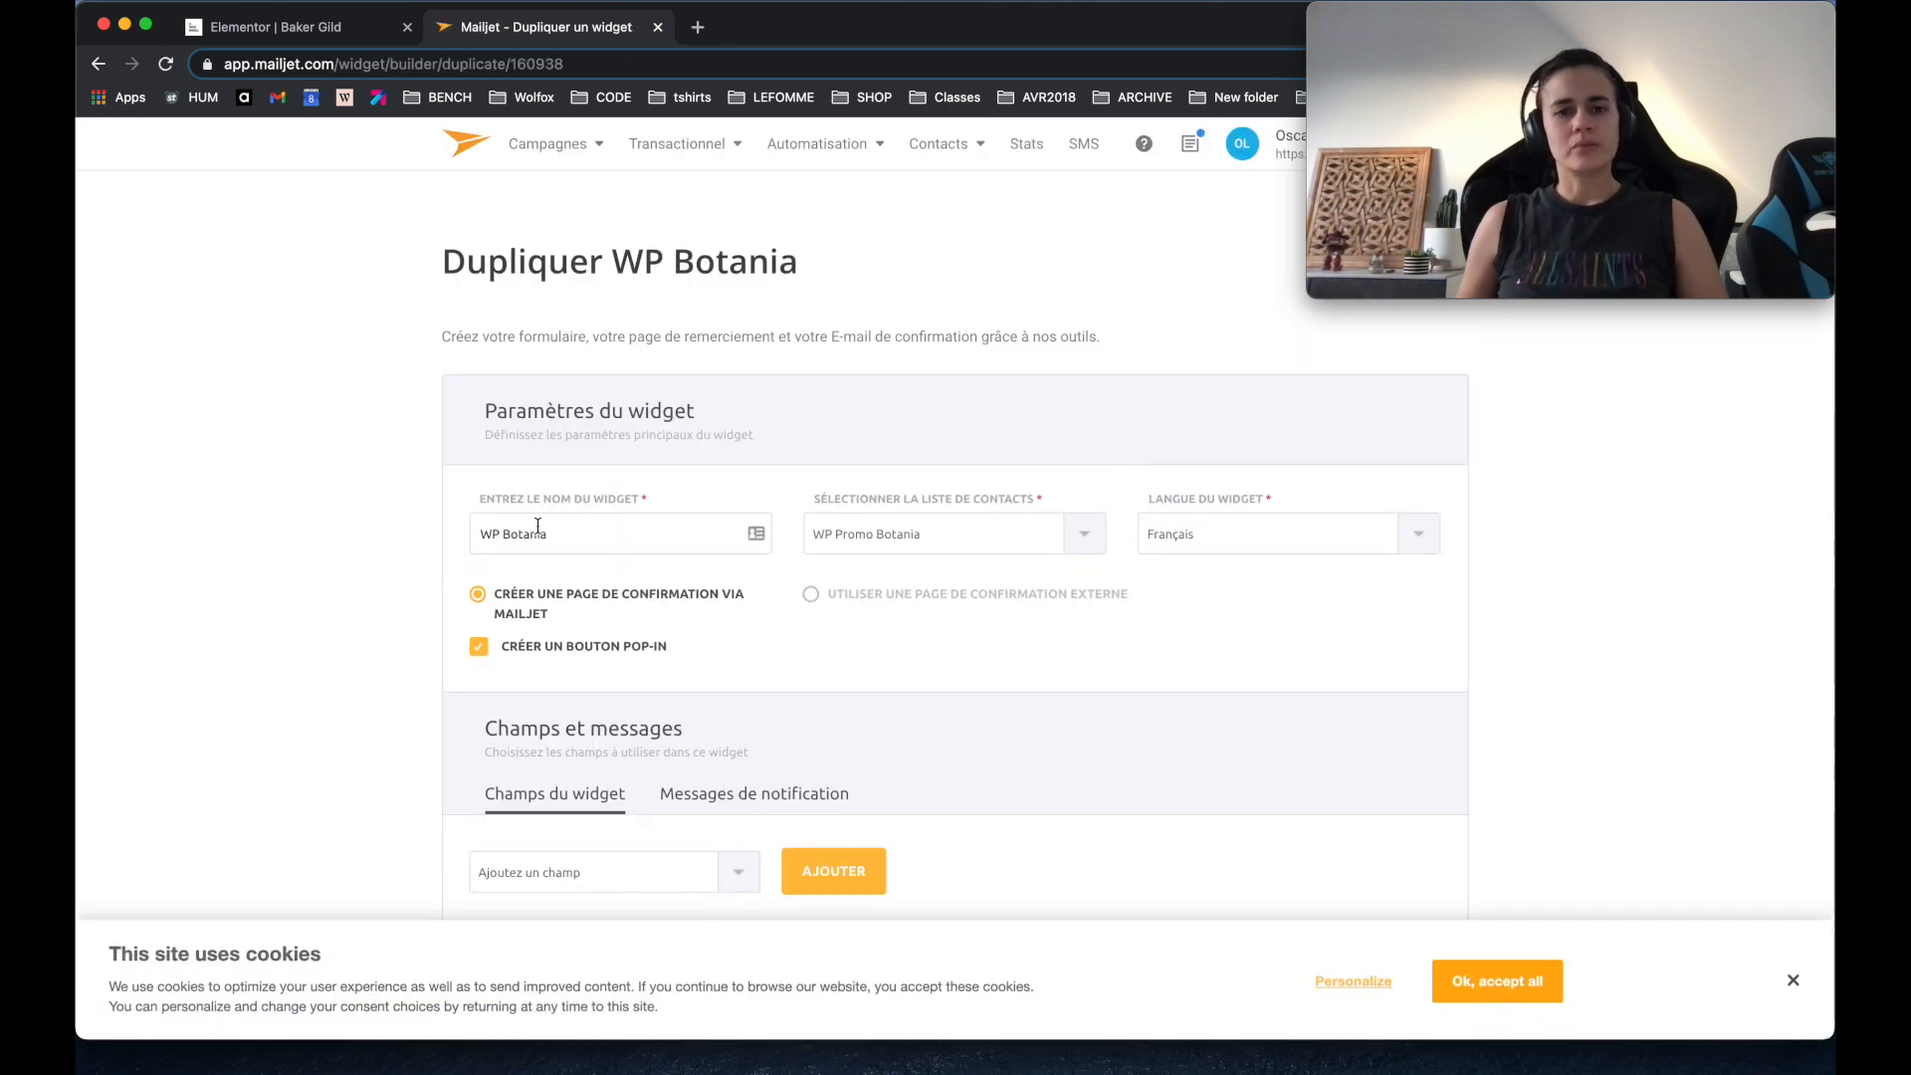
Step: Name the duplicated widget WP Test and assign it to a newly created contact list named WP Test
double_click(523, 536)
type("Test")
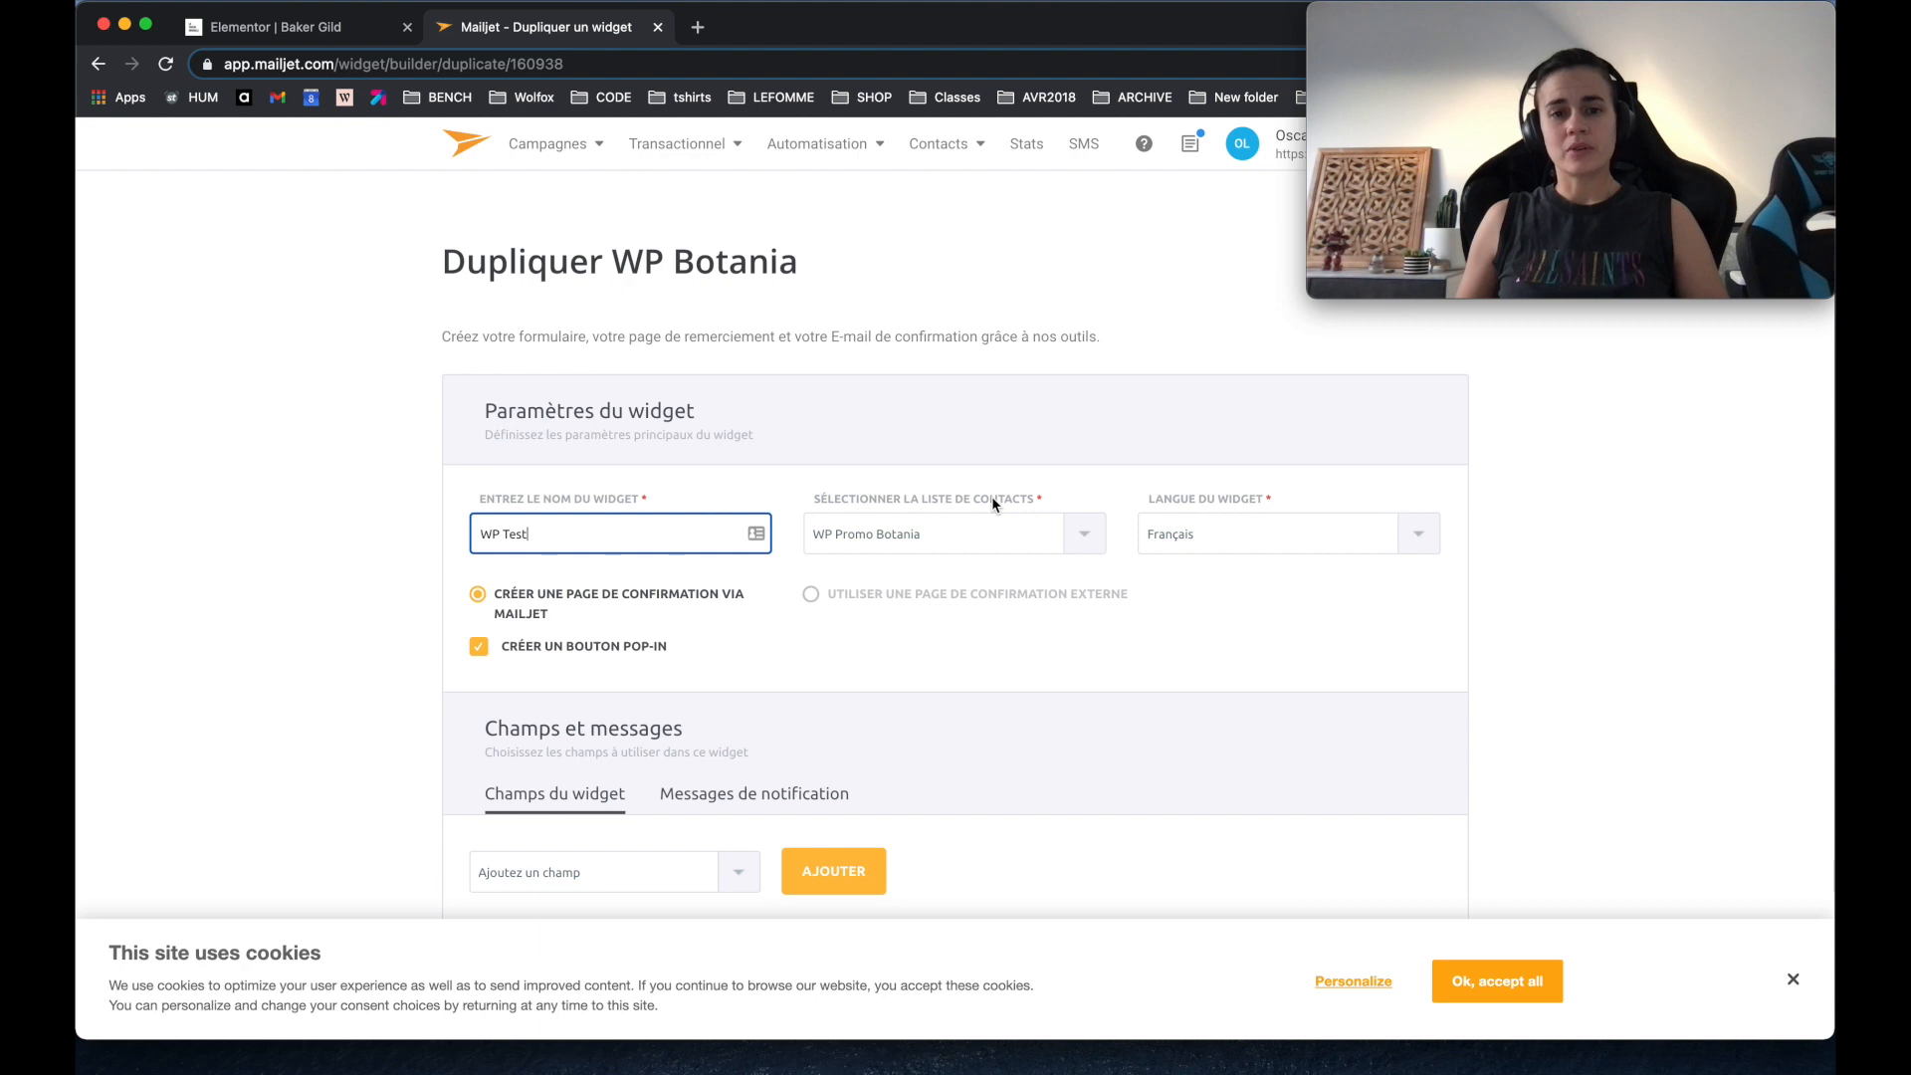
left_click(941, 540)
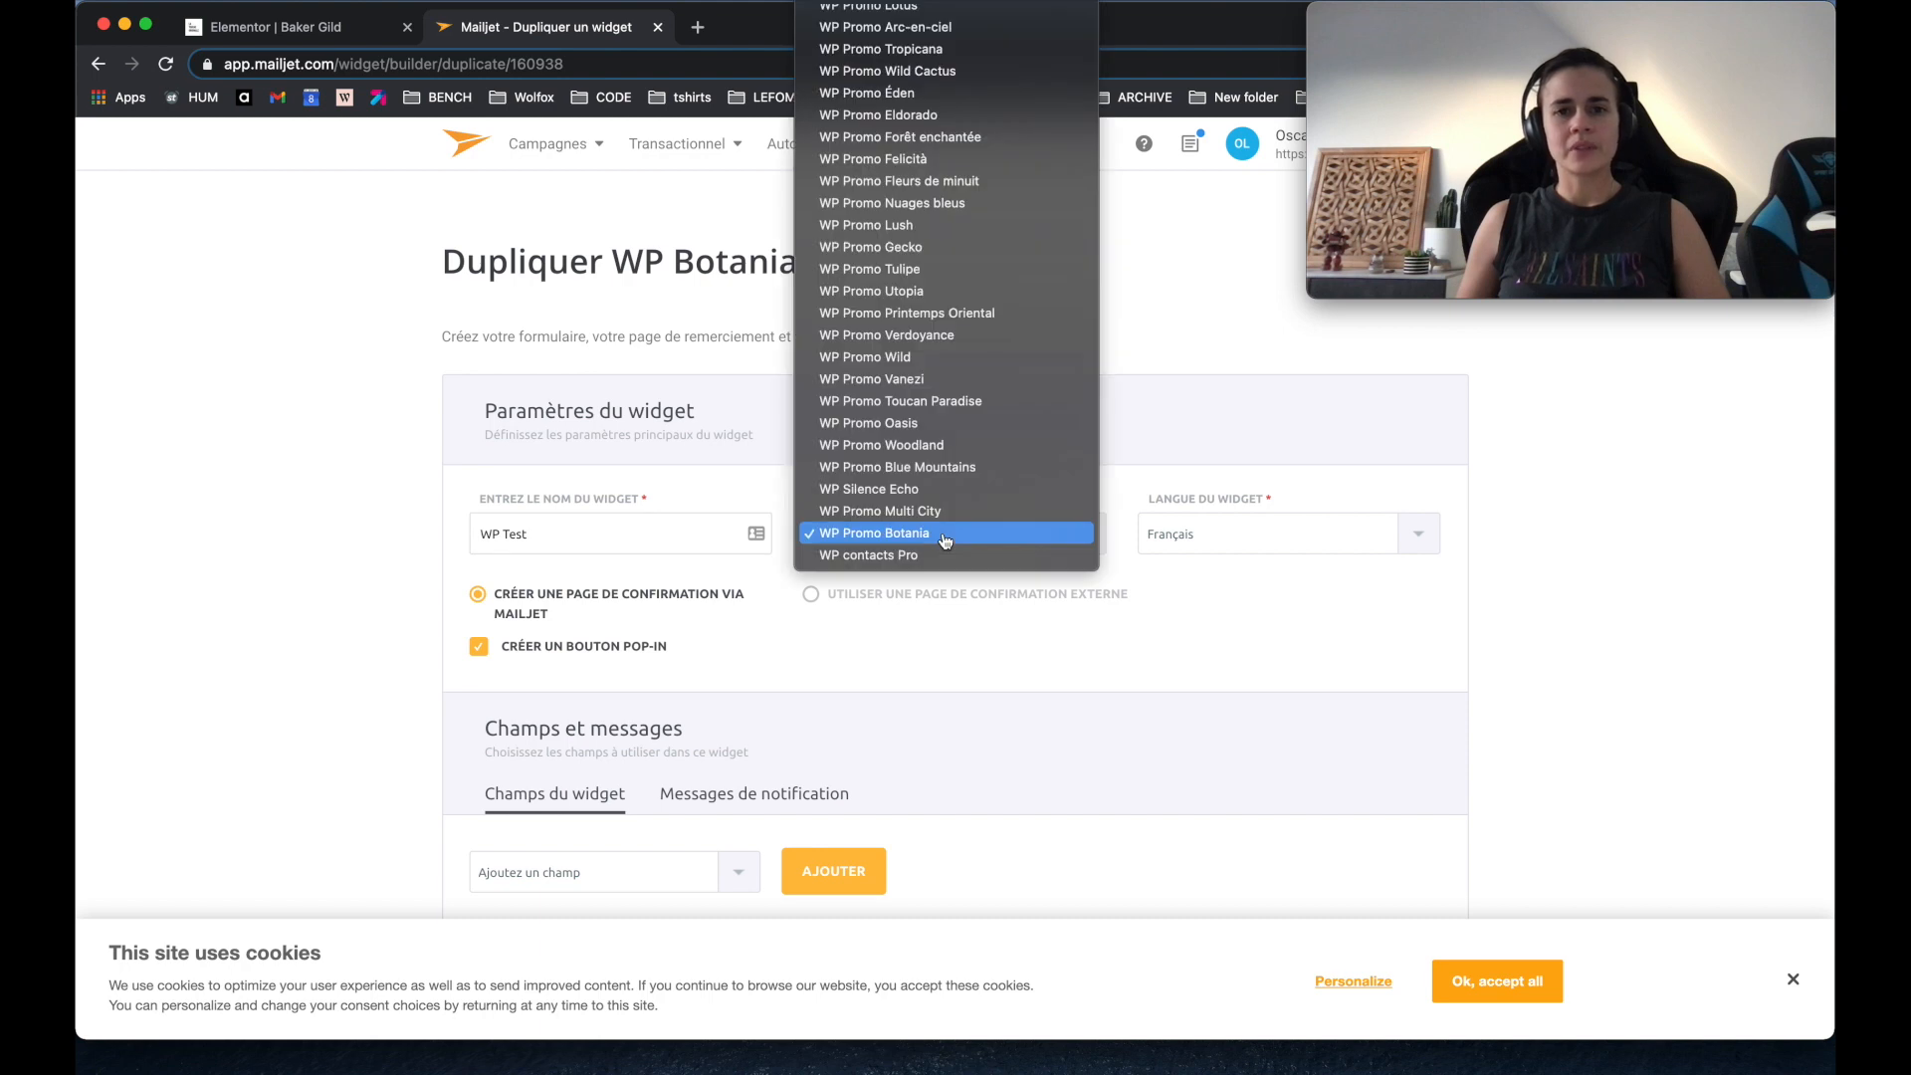
scroll(945, 532, "up", 10)
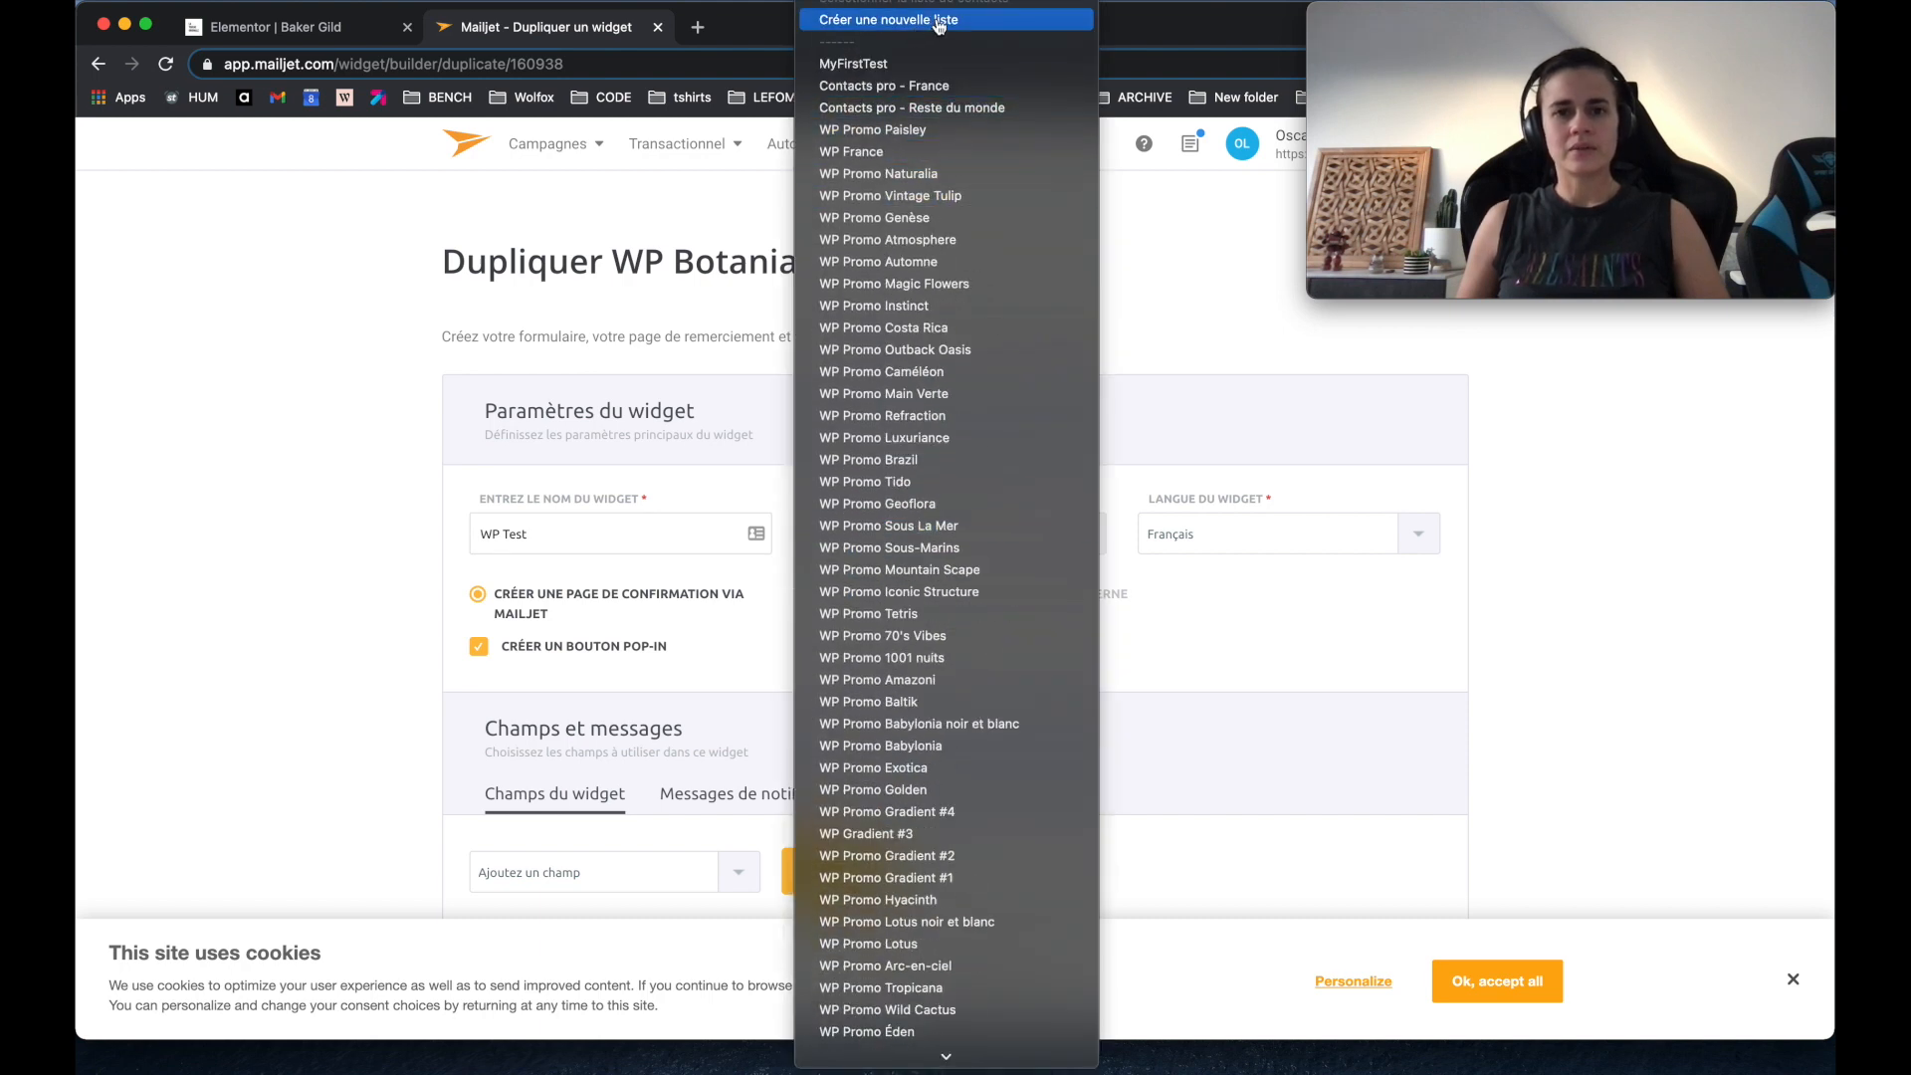
left_click(938, 20)
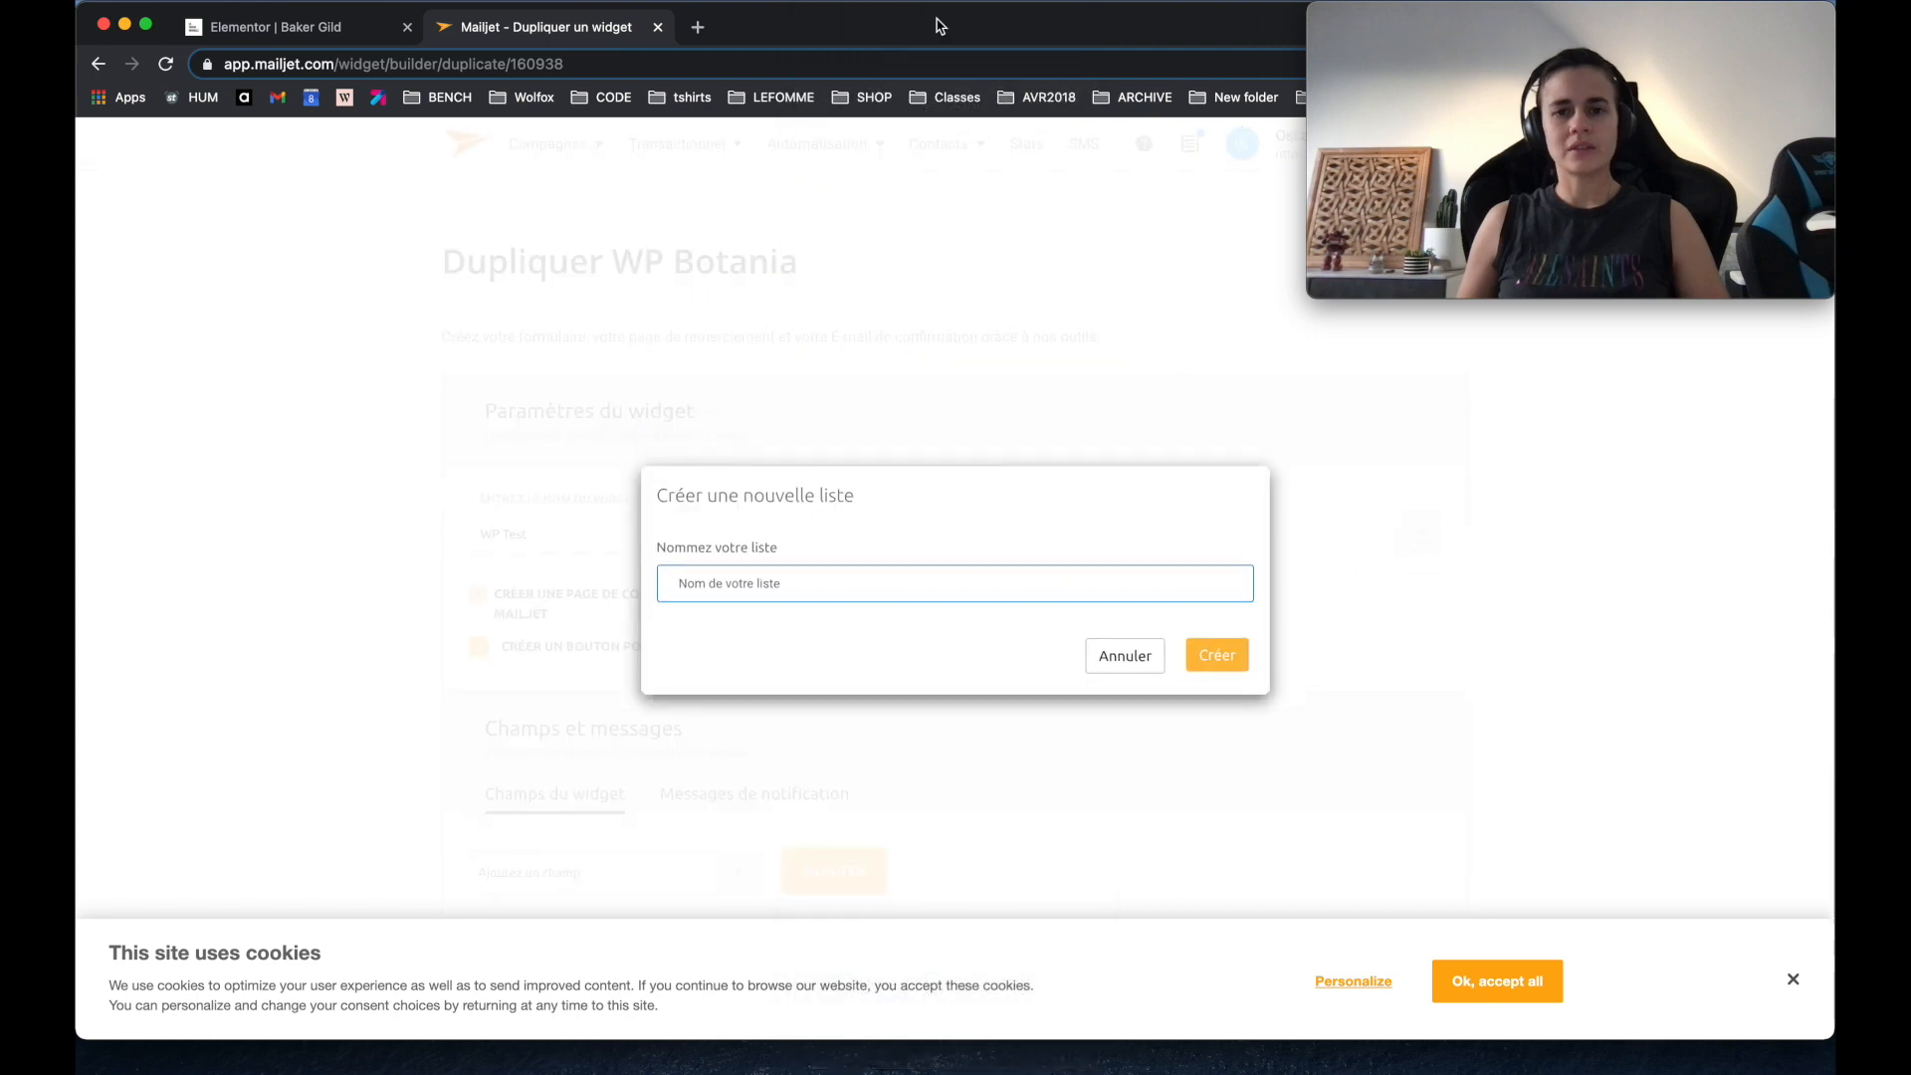
left_click(757, 587)
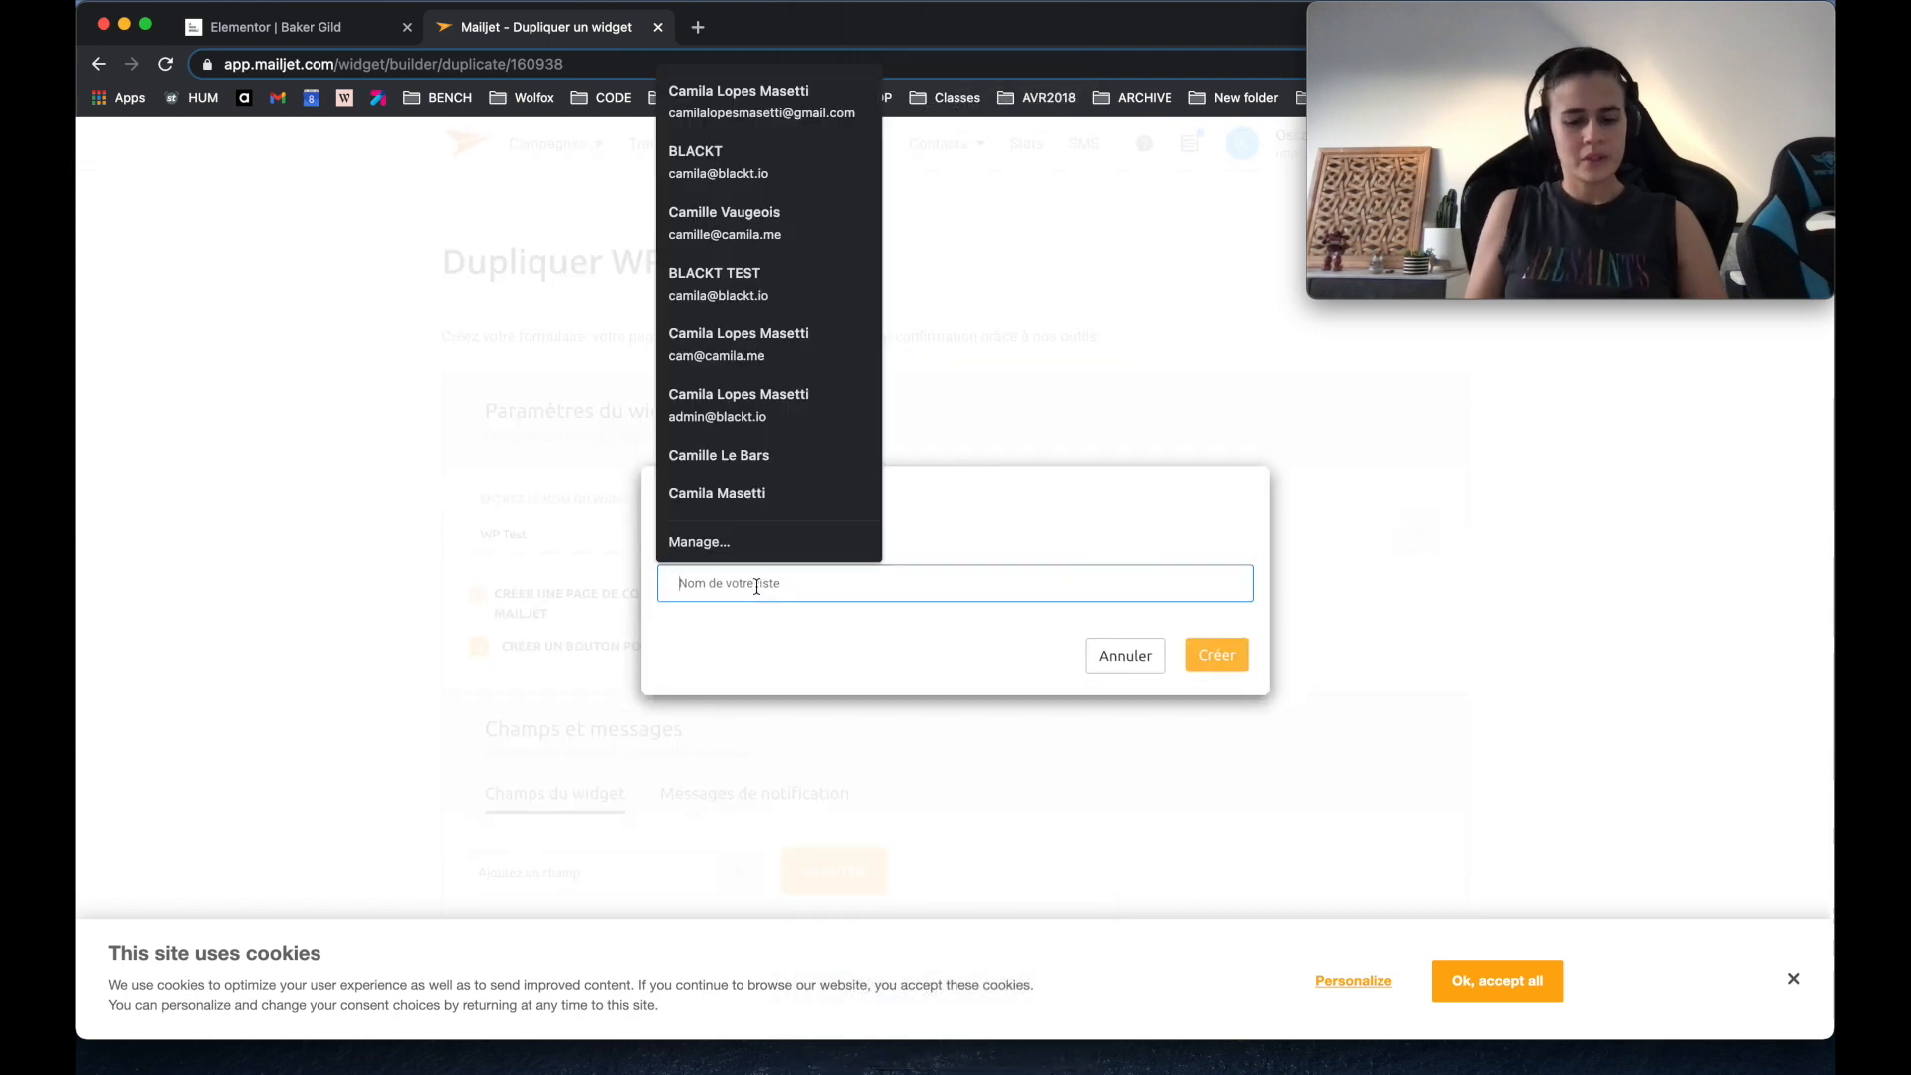
type("WP Test")
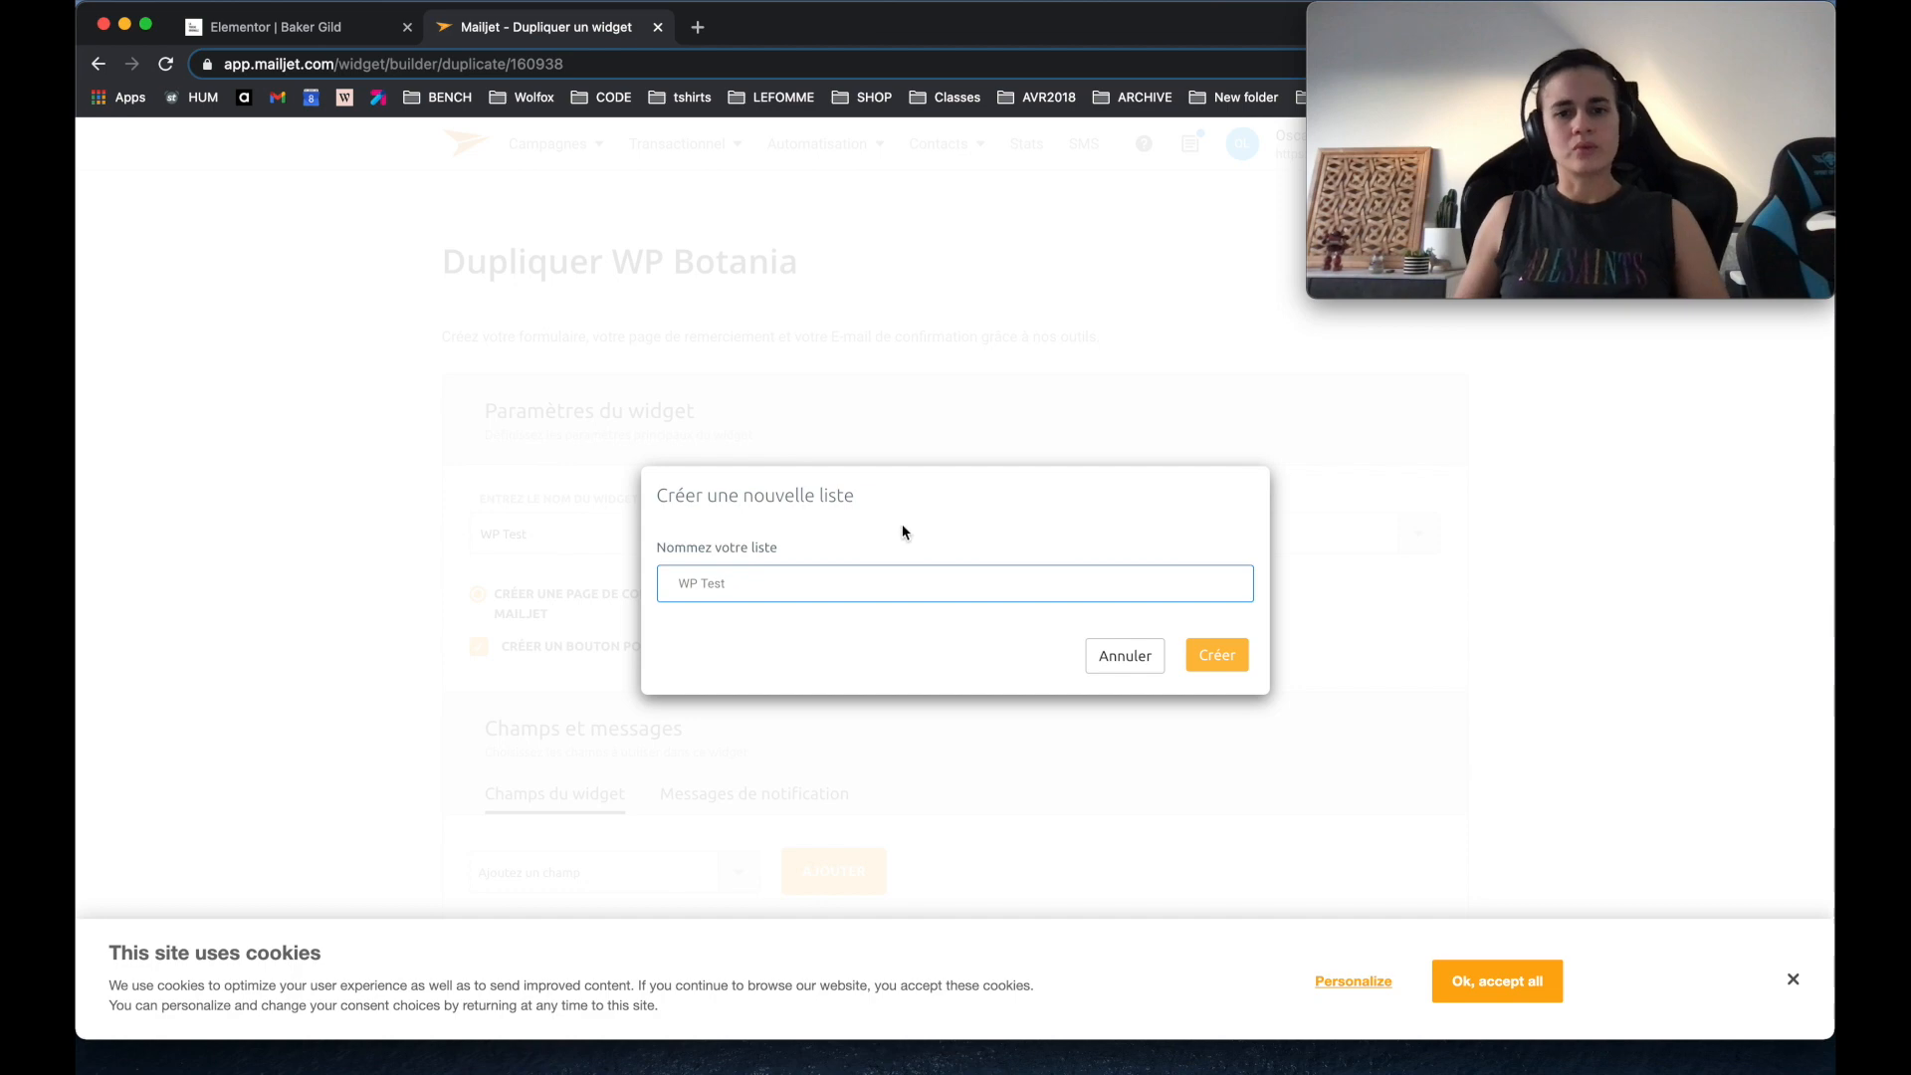
left_click(1230, 655)
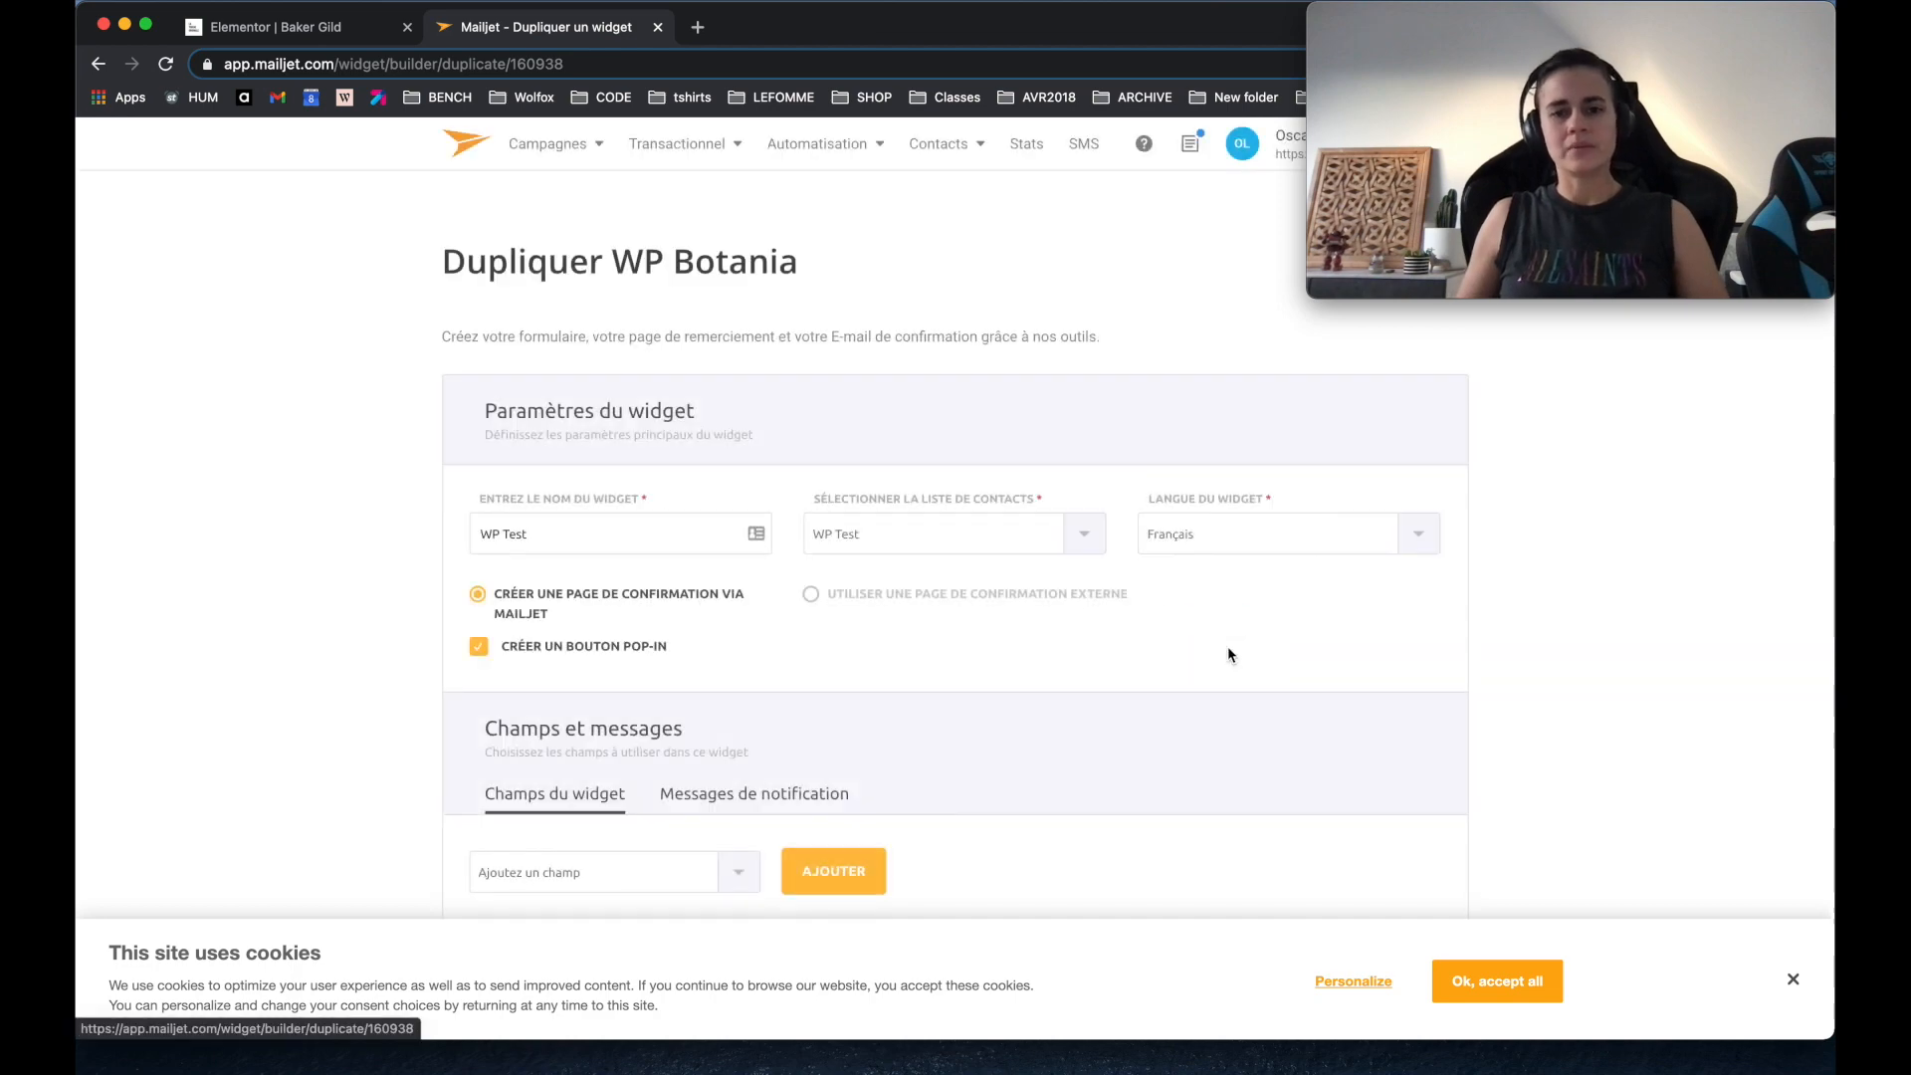
Step: Review the duplicated widget's pop-in option, form fields, consent checkbox, form code and form preview
scroll(612, 544, "down", 1)
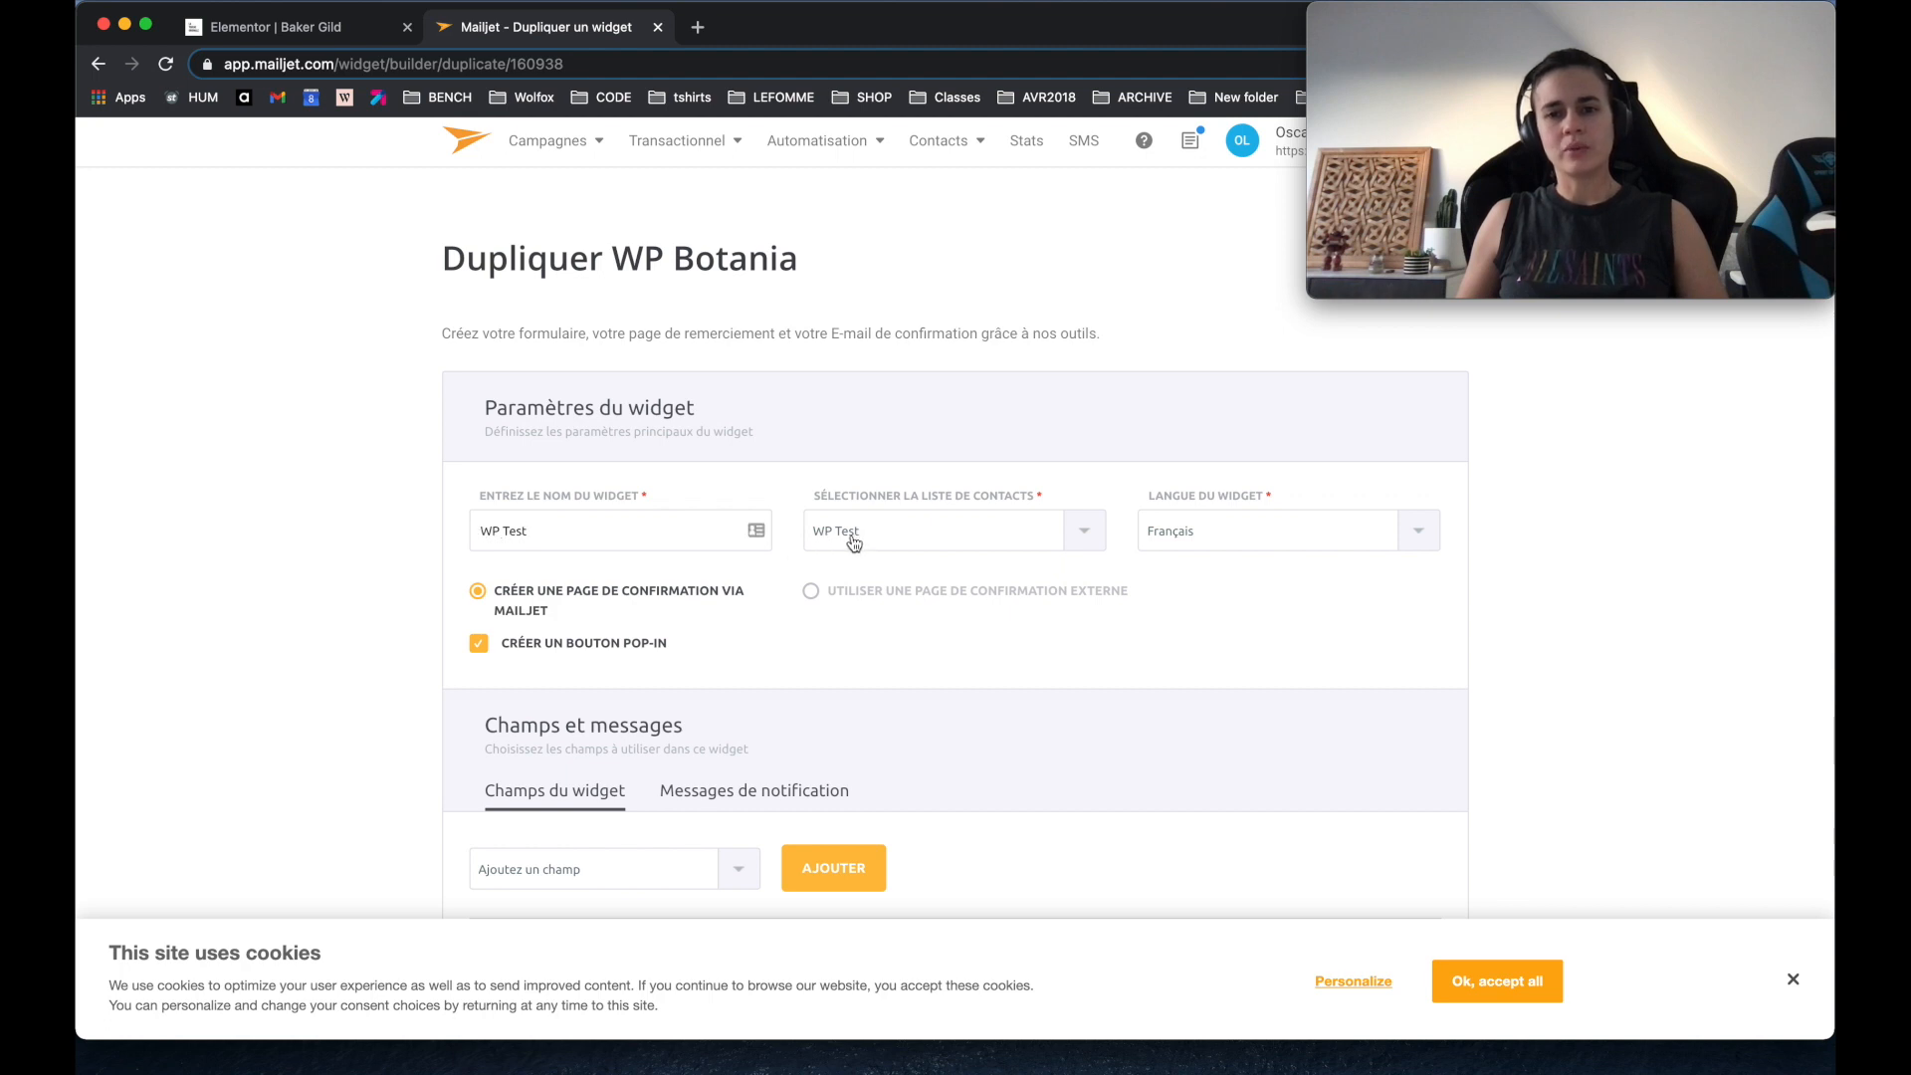
scroll(1187, 538, "down", 3)
scroll(1187, 538, "down", 3)
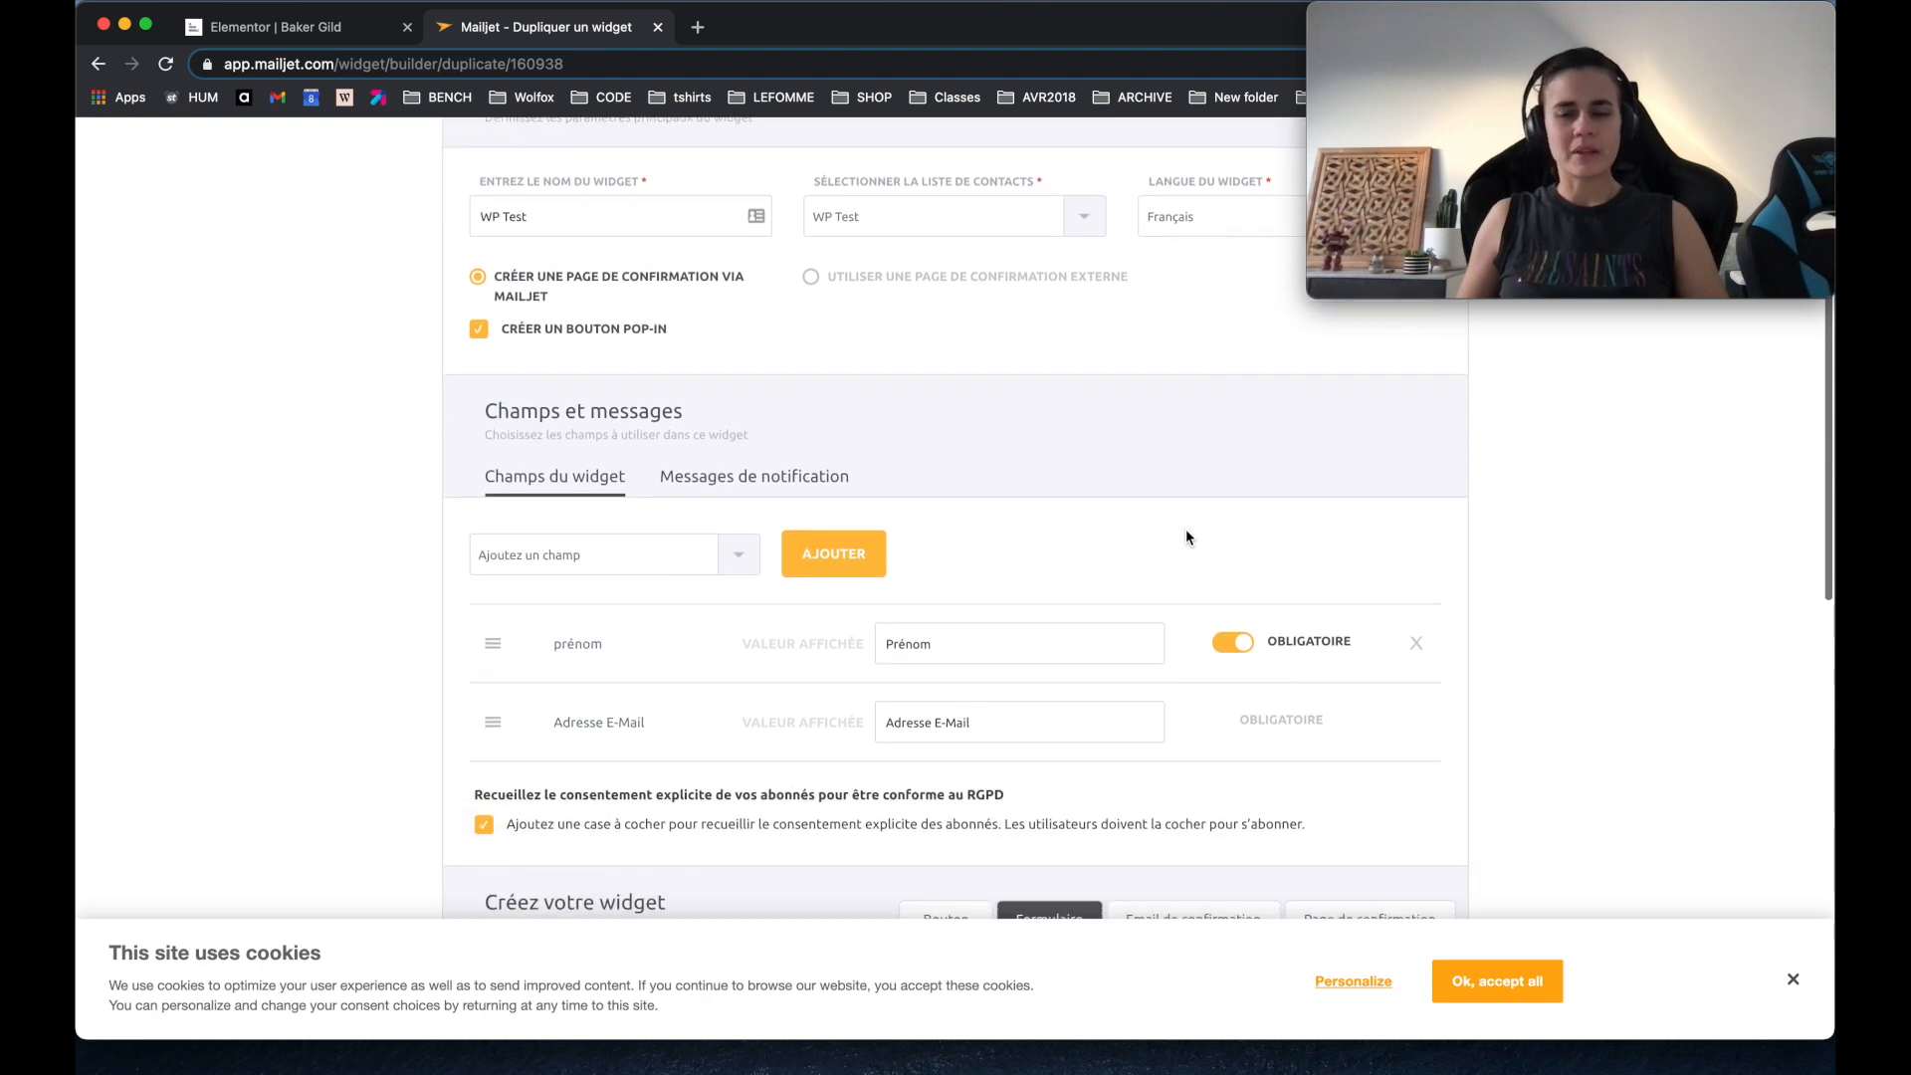
scroll(1186, 531, "down", 1)
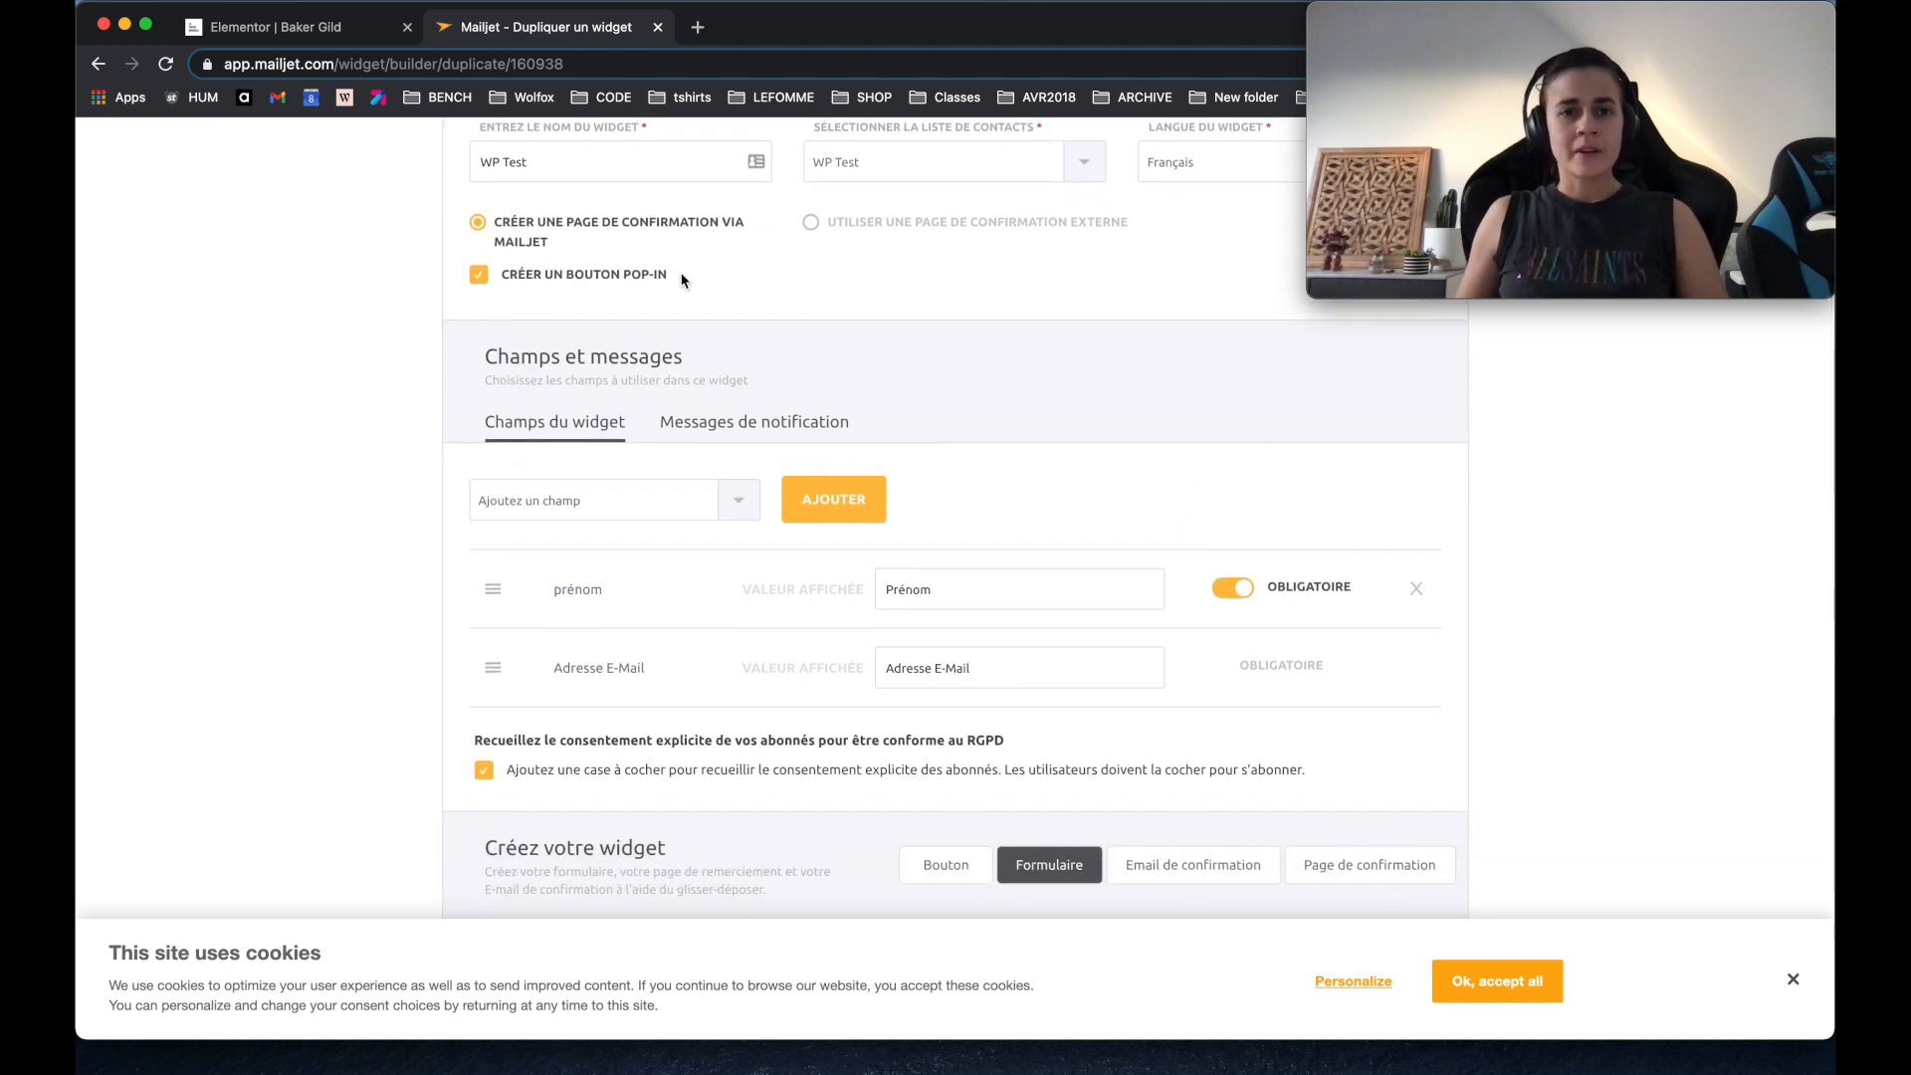
scroll(722, 365, "down", 3)
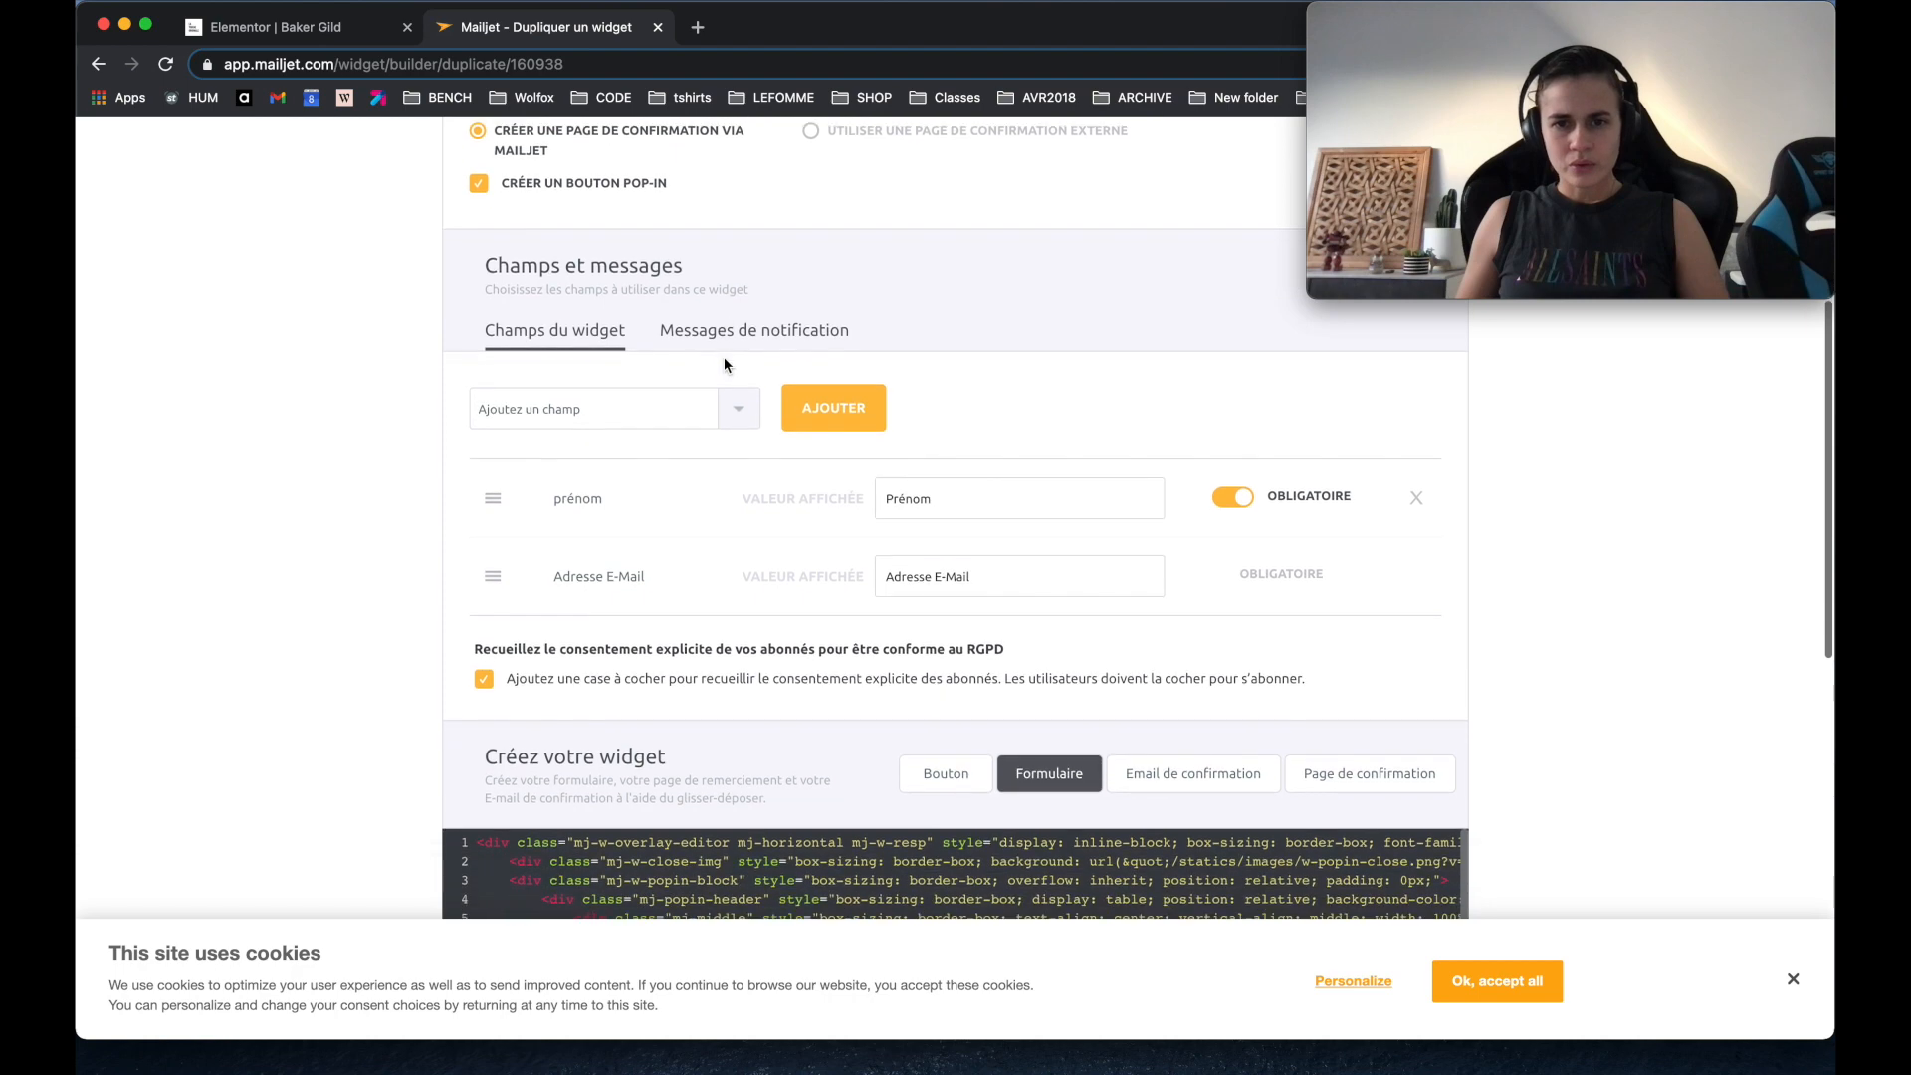
scroll(725, 364, "down", 3)
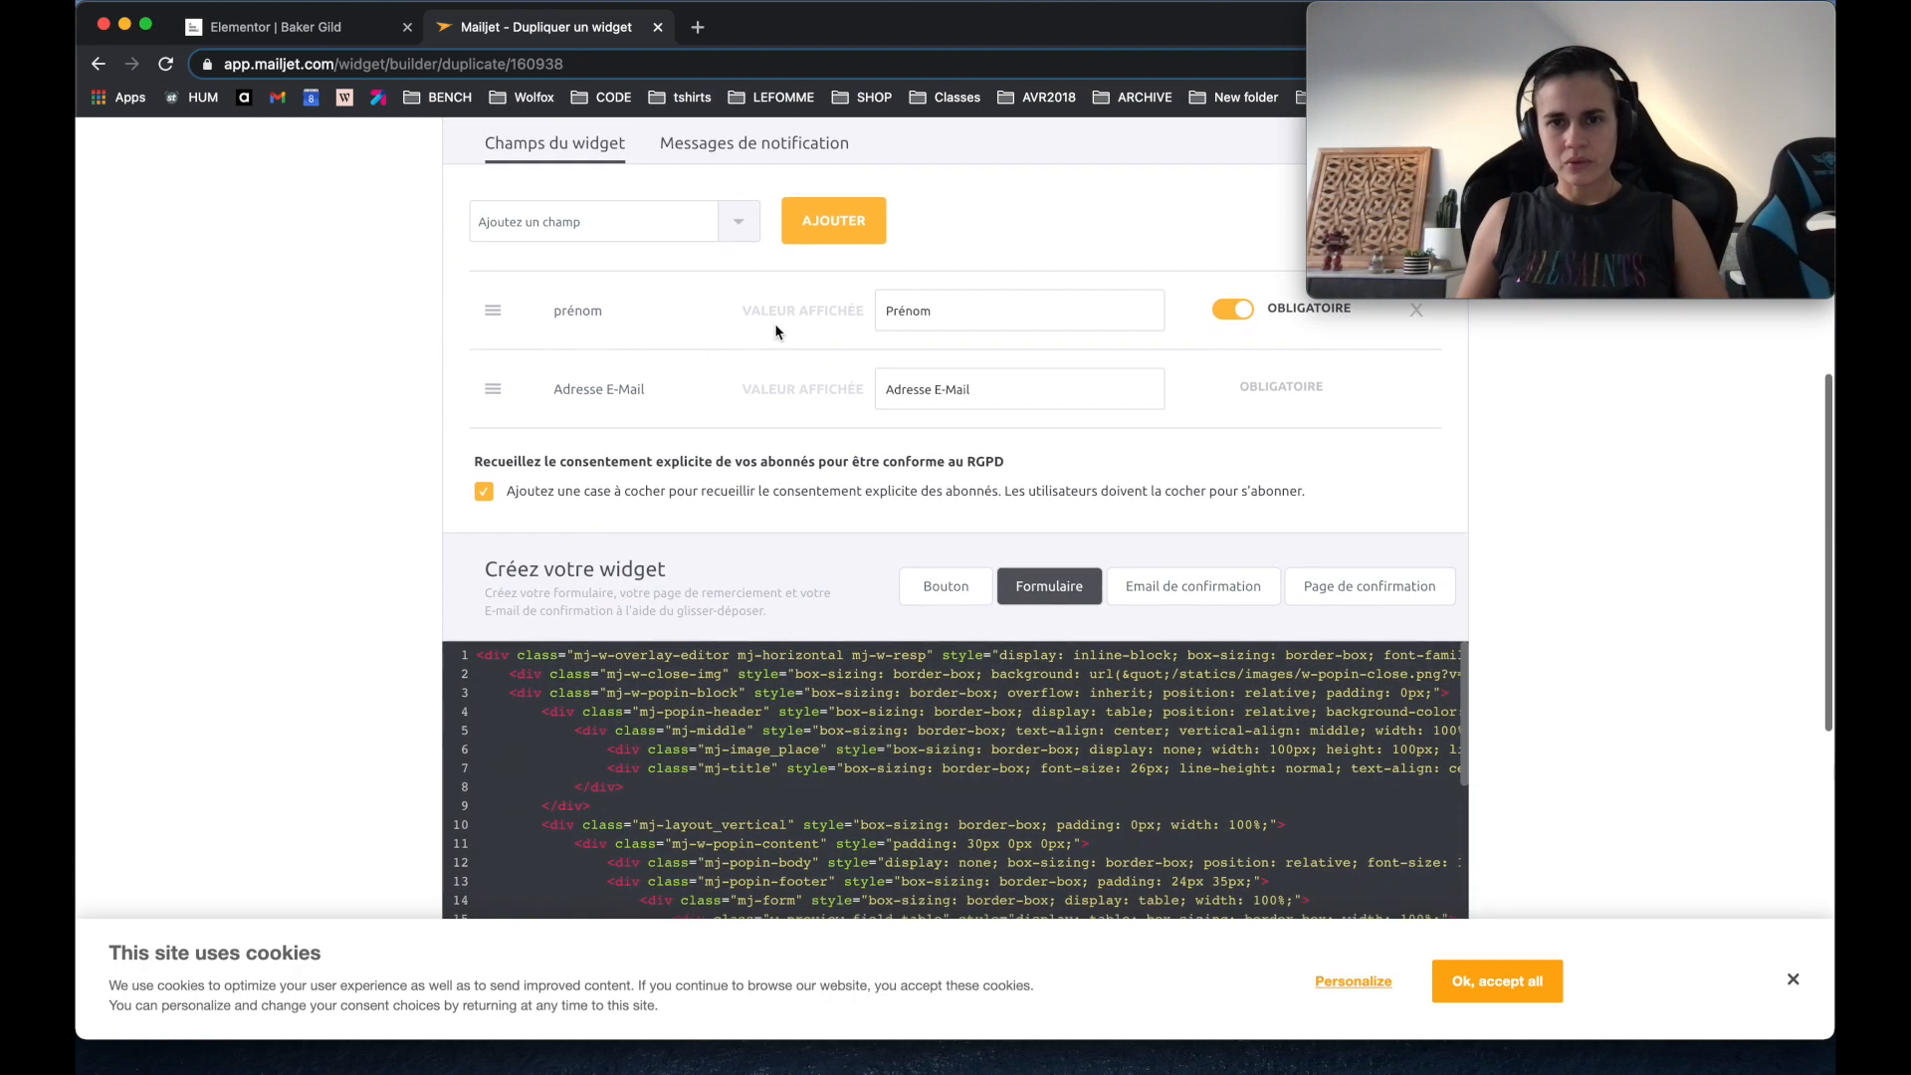
scroll(955, 389, "down", 3)
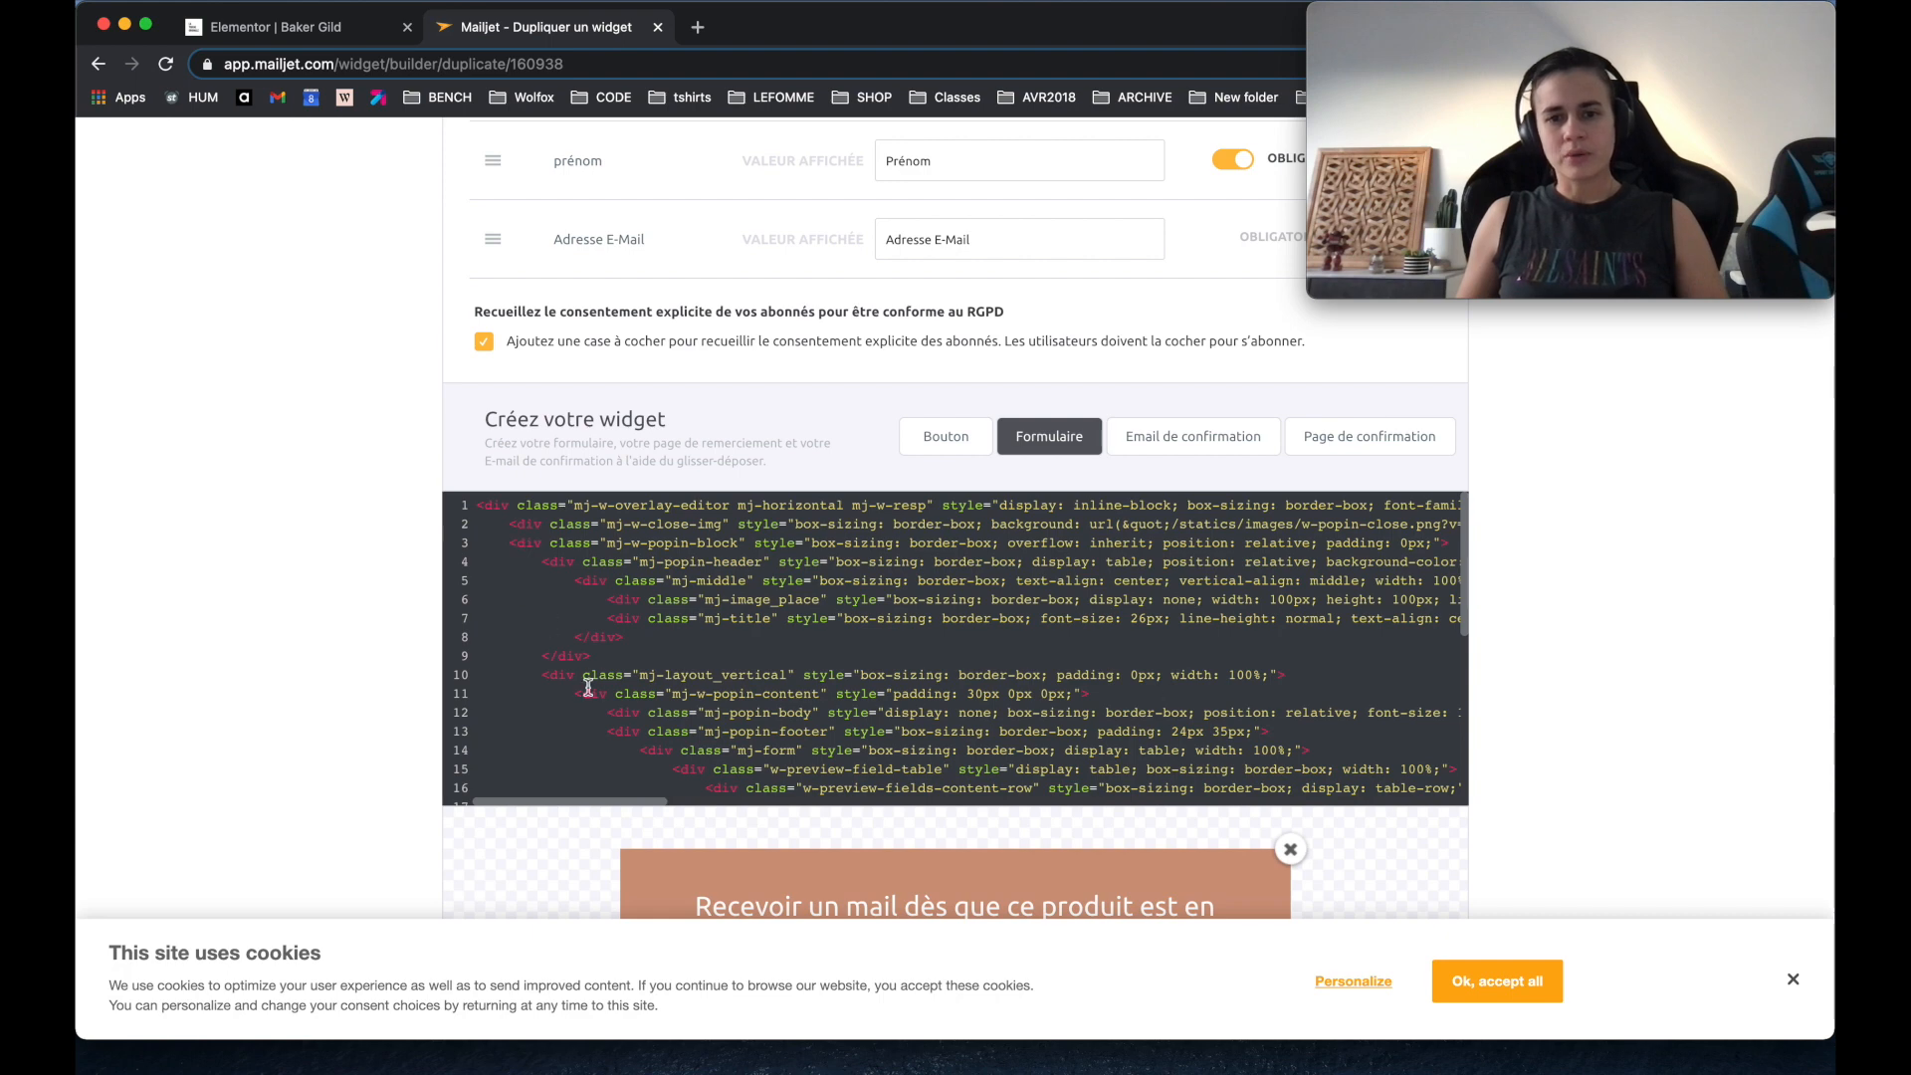
scroll(881, 543, "down", 4)
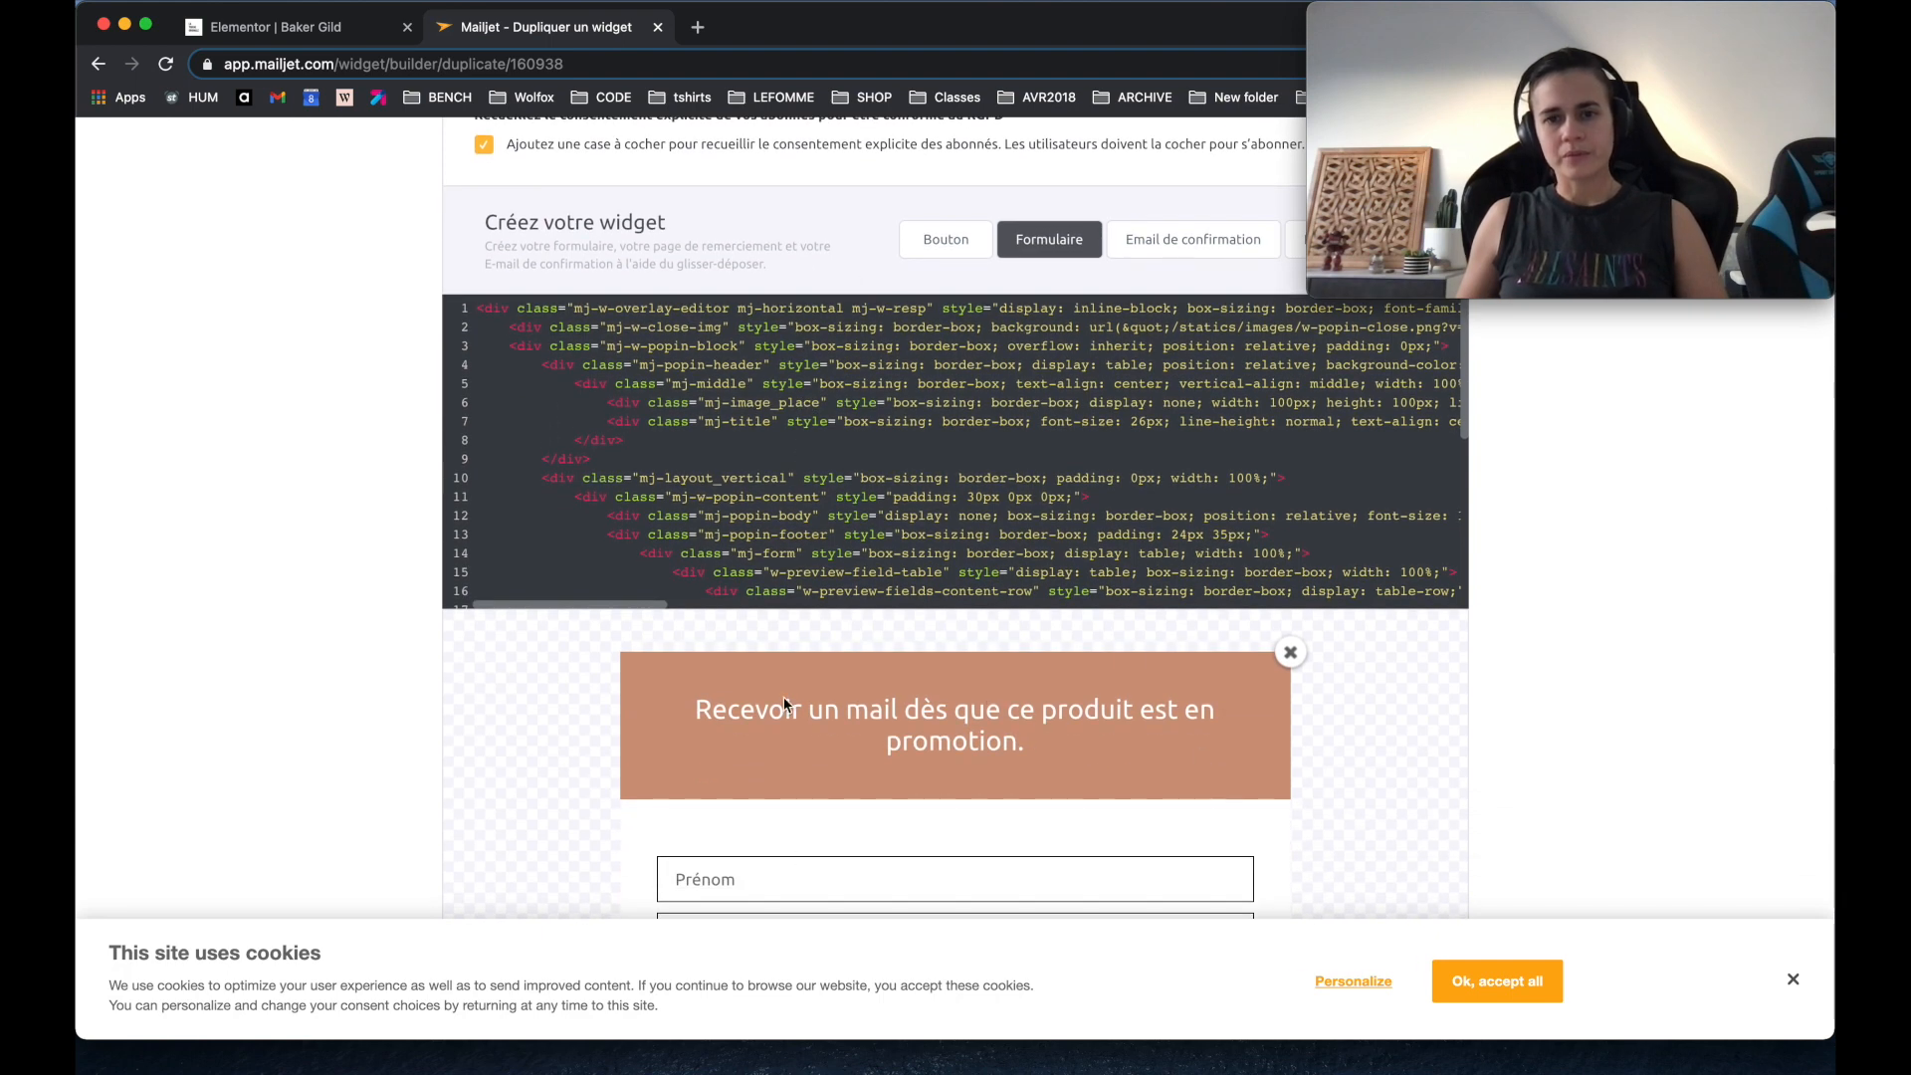
scroll(781, 647, "down", 3)
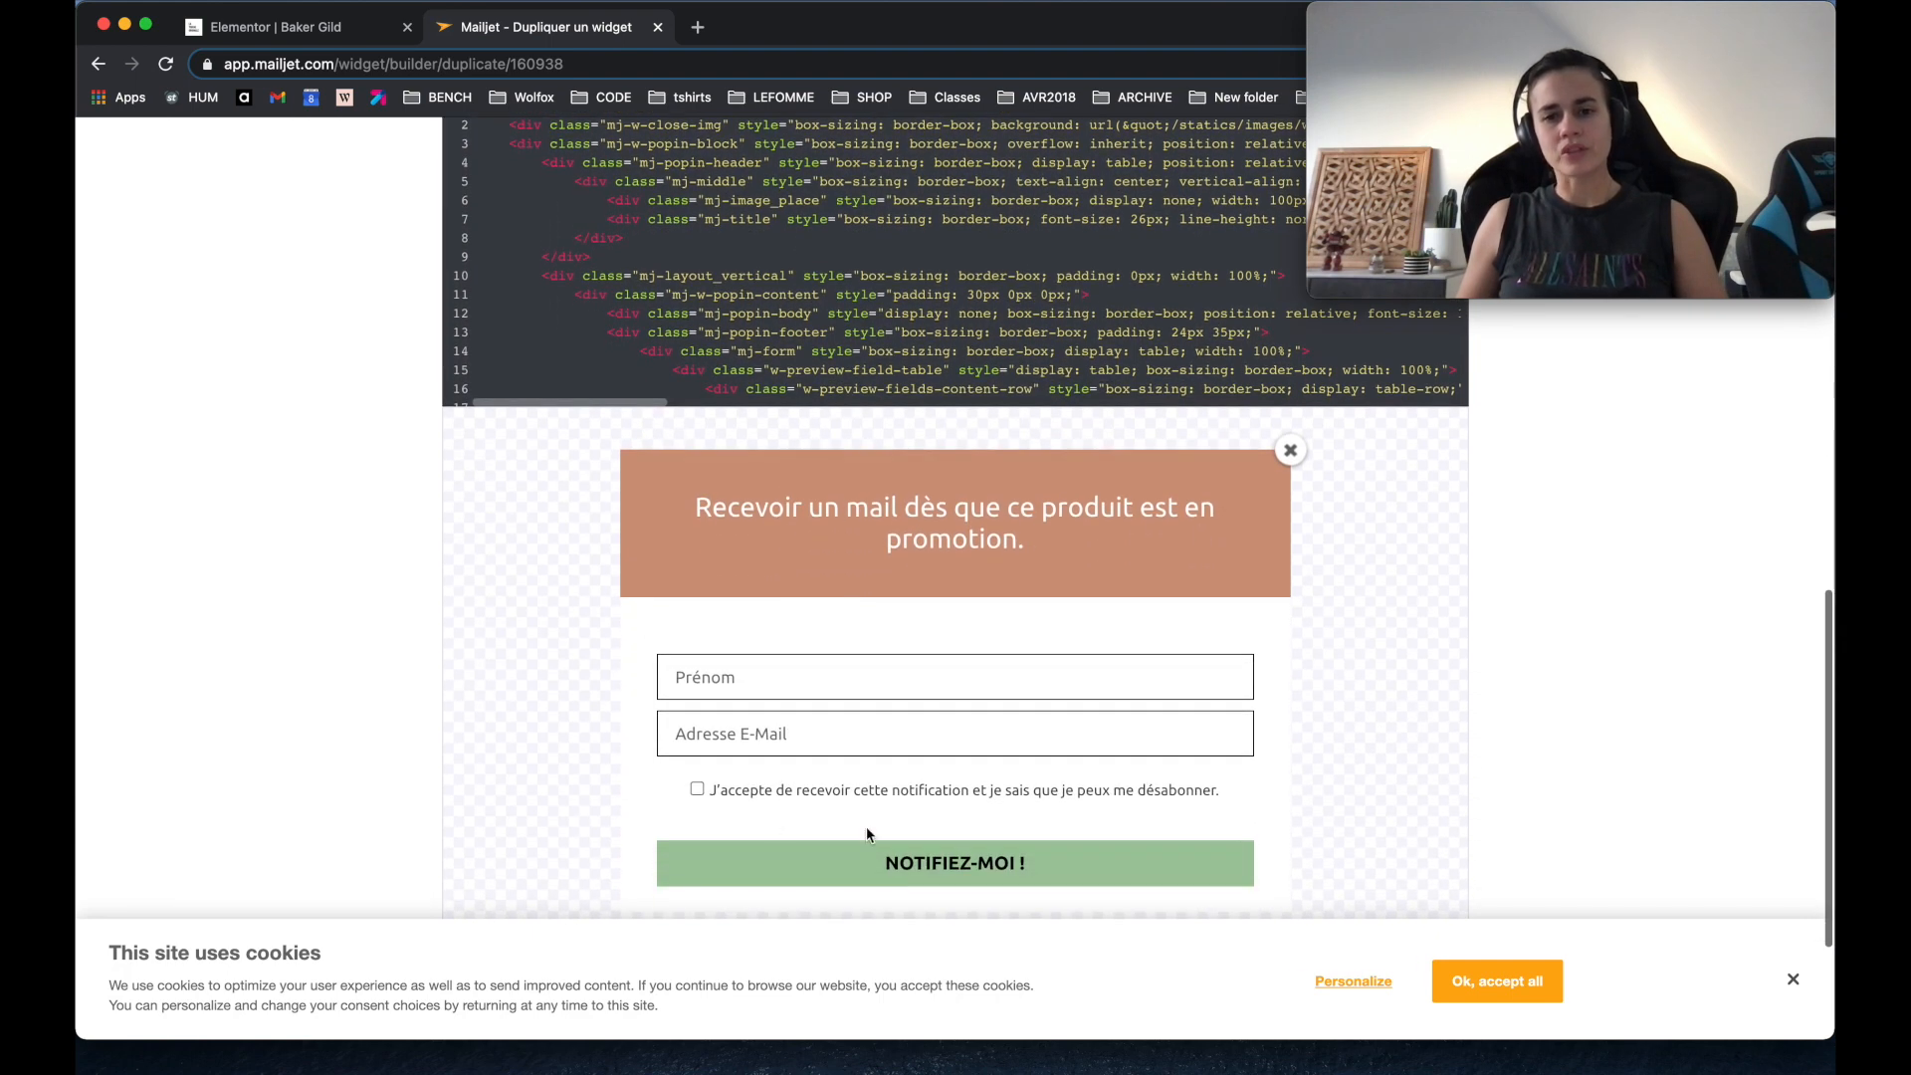
scroll(1686, 610, "up", 8)
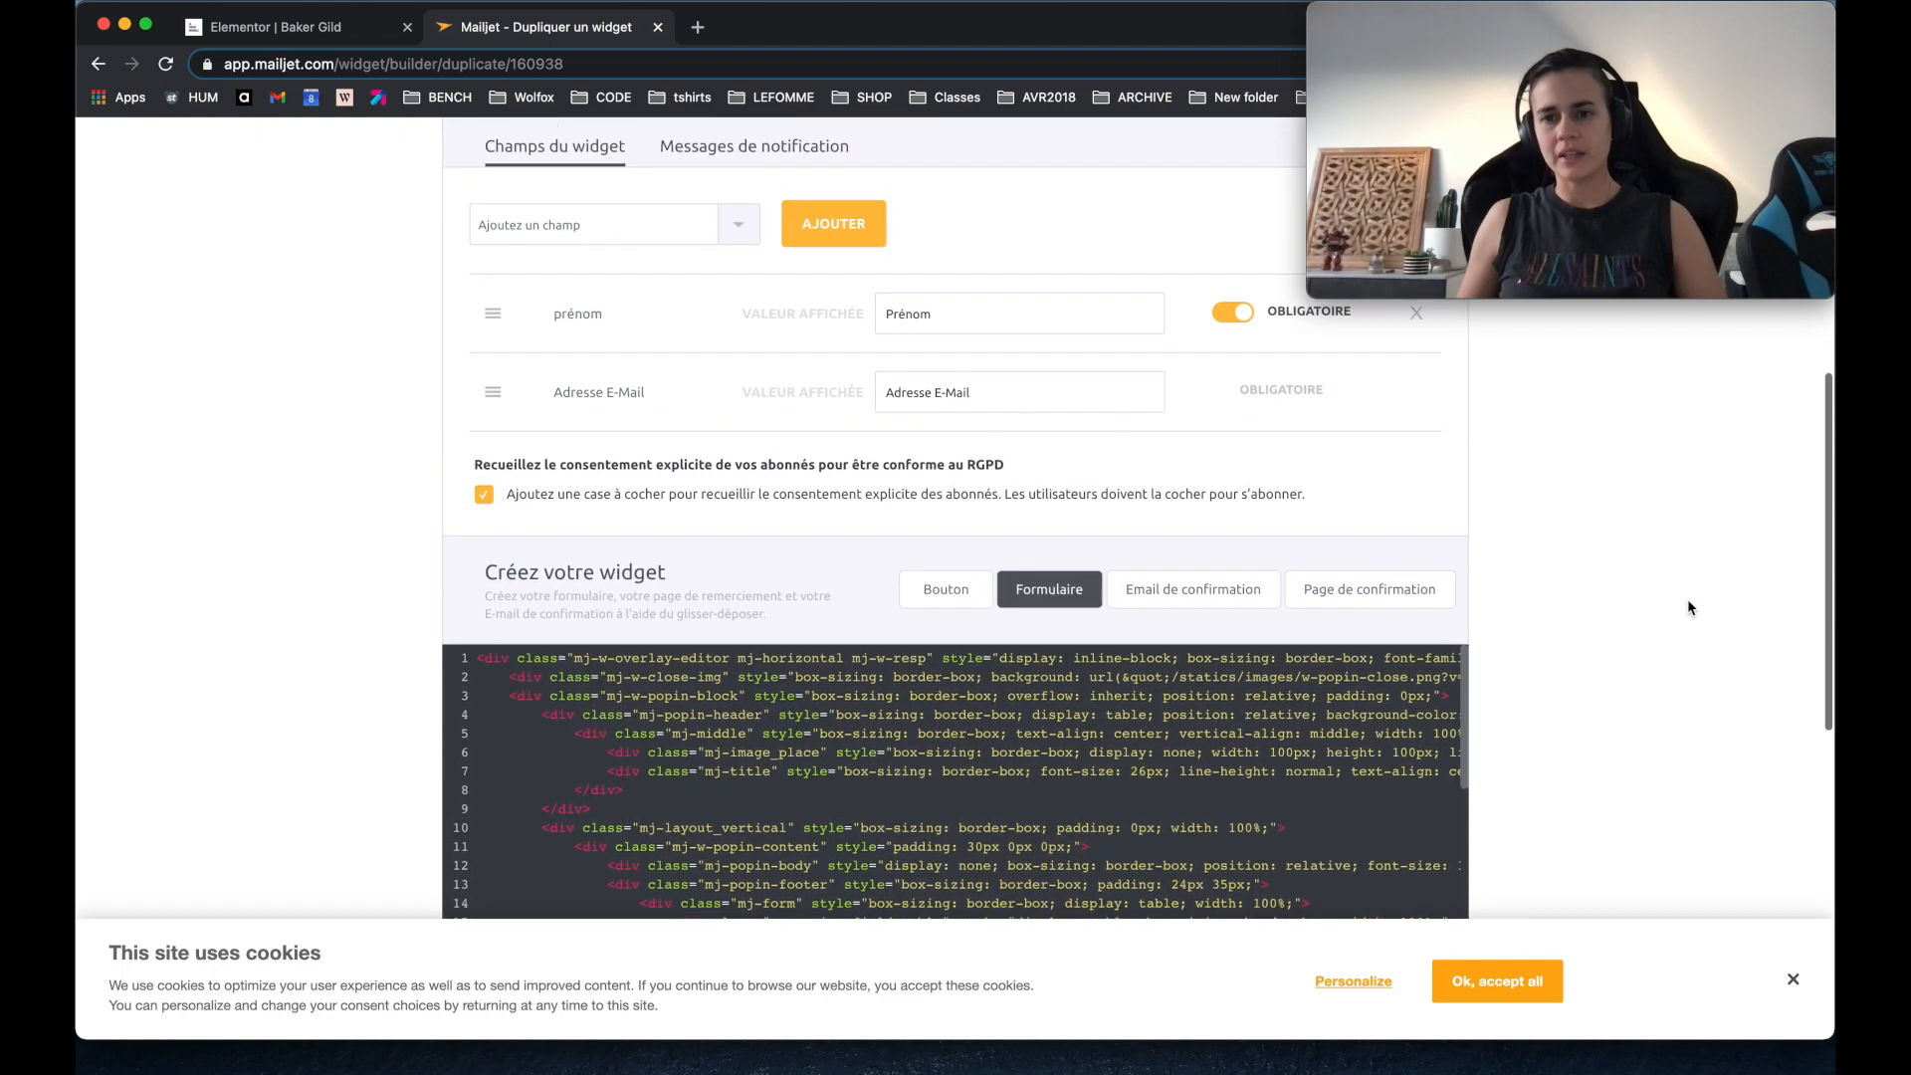
Step: Continue to the widget summary and set the confirmation e-mail's sender name to La Touche Originale
scroll(1686, 610, "down", 12)
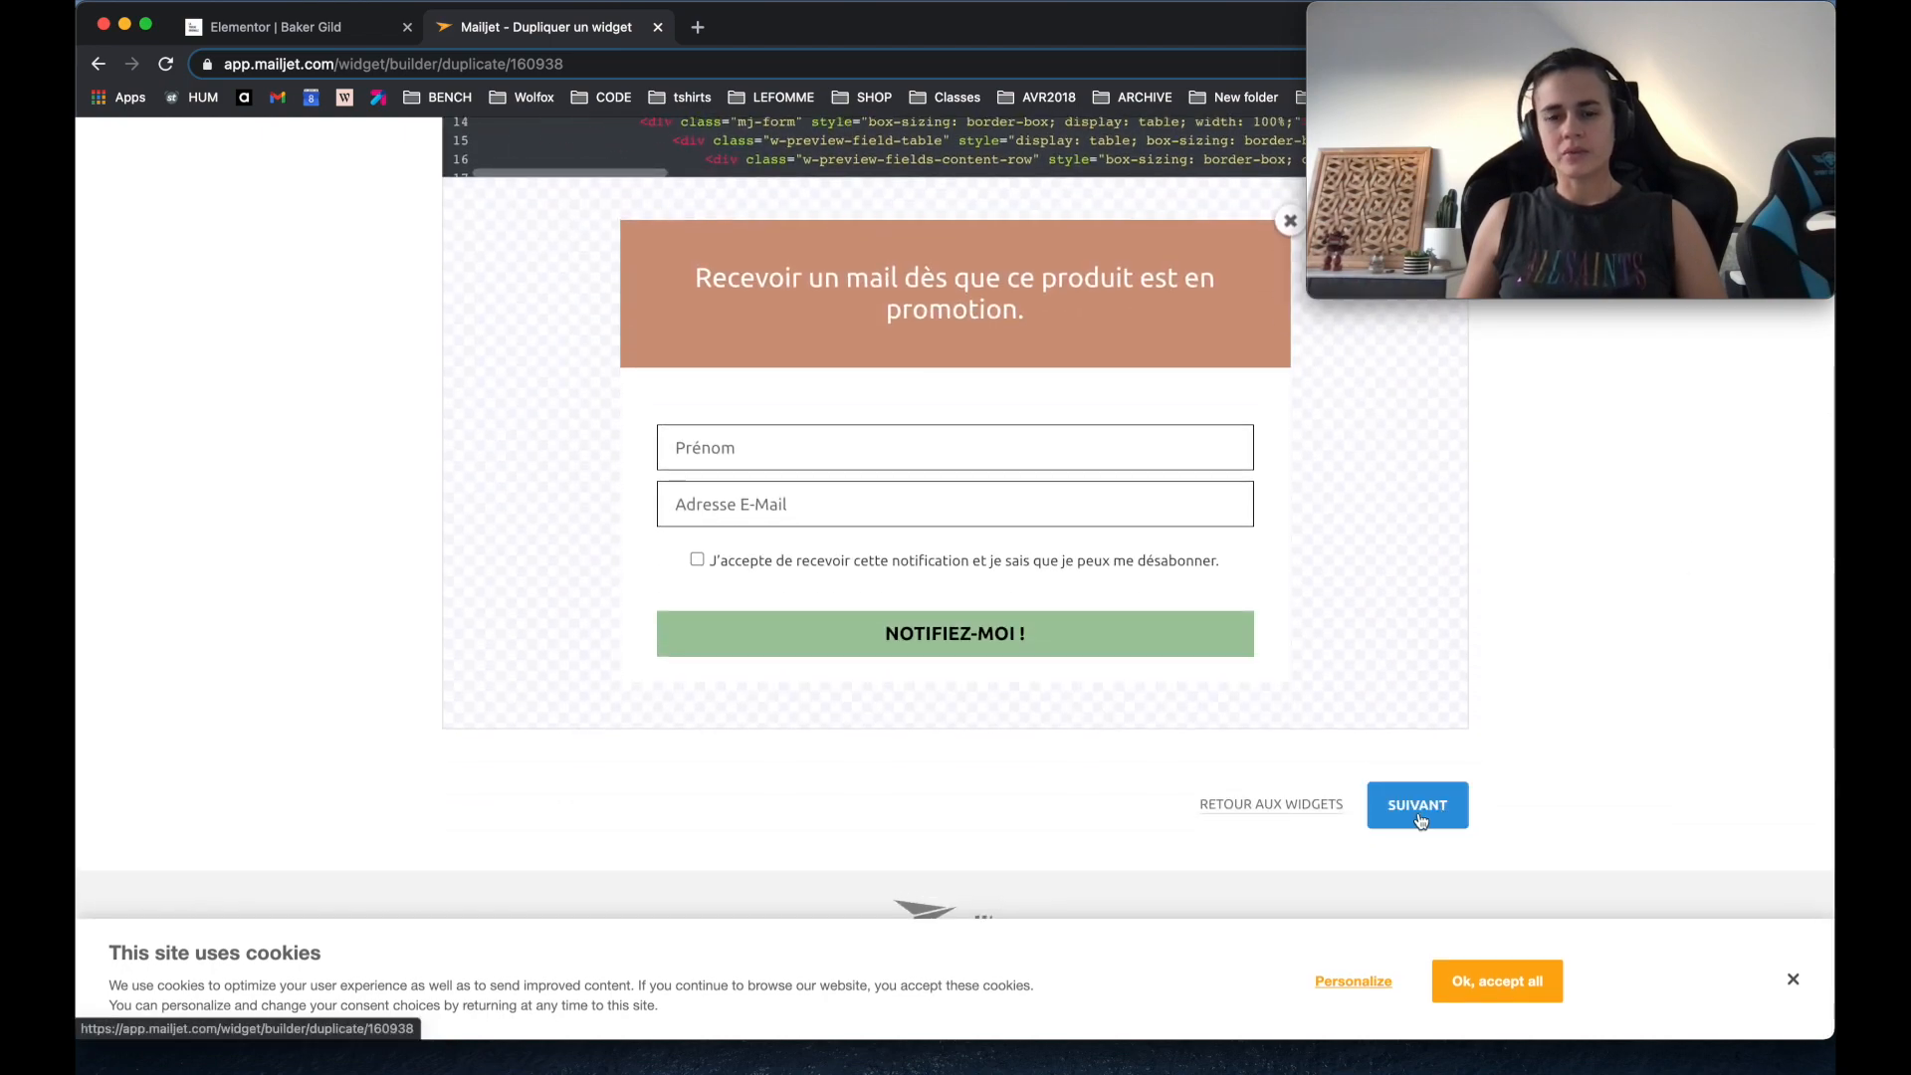
left_click(1422, 818)
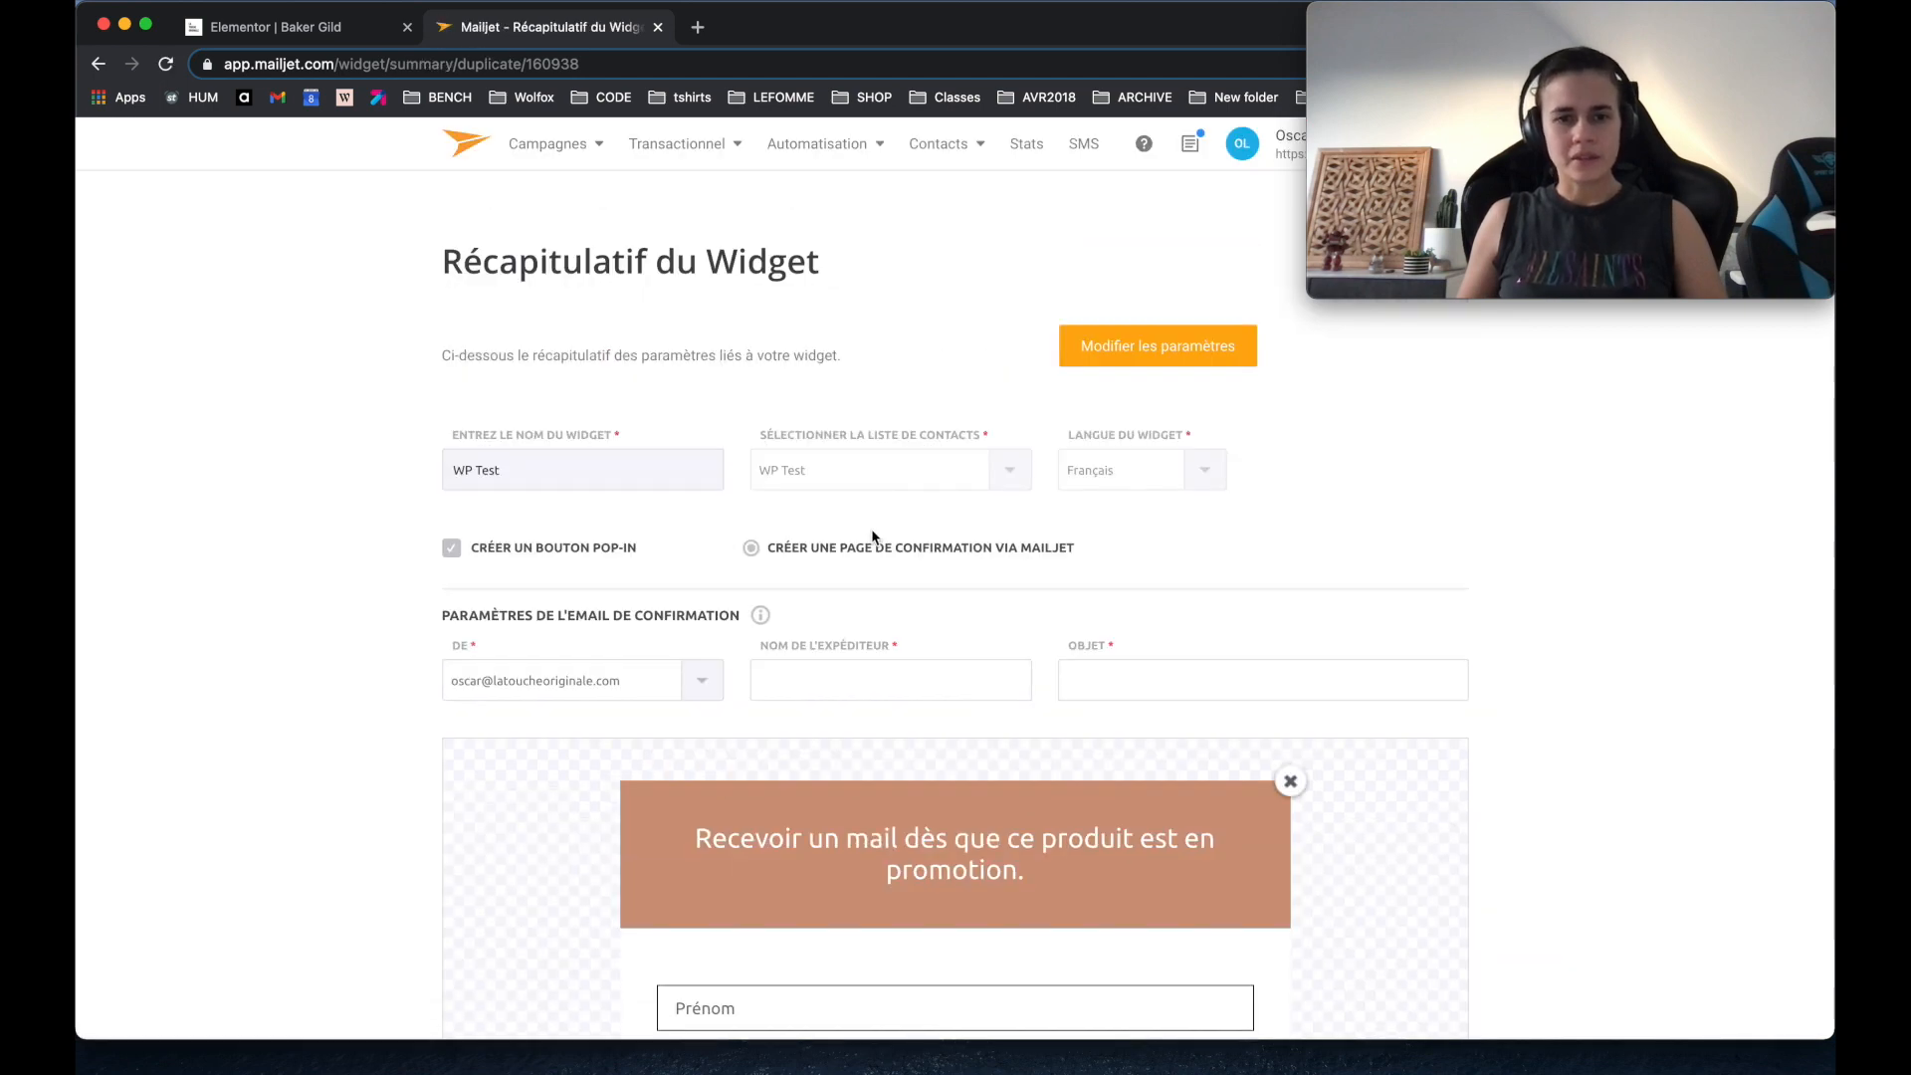
scroll(872, 532, "down", 5)
left_click(869, 415)
type("La RT")
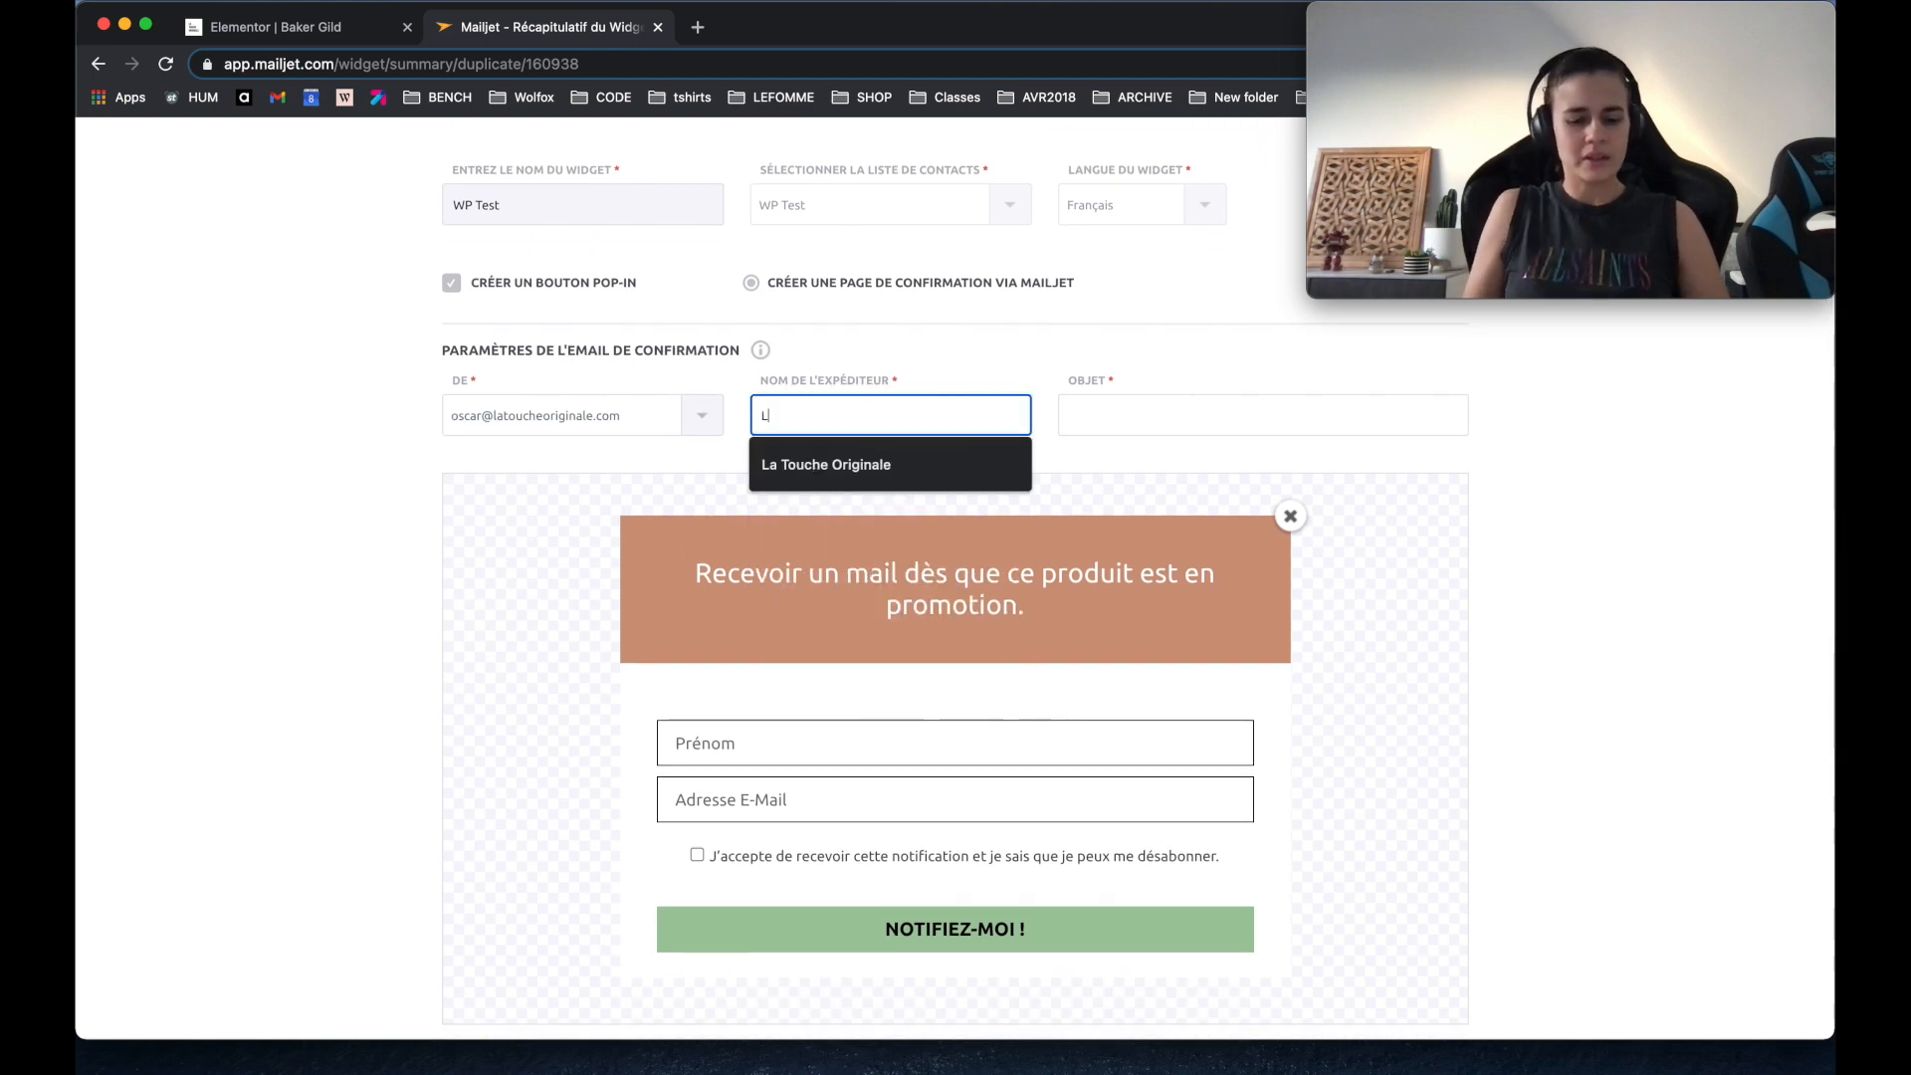
key("BackSpace")
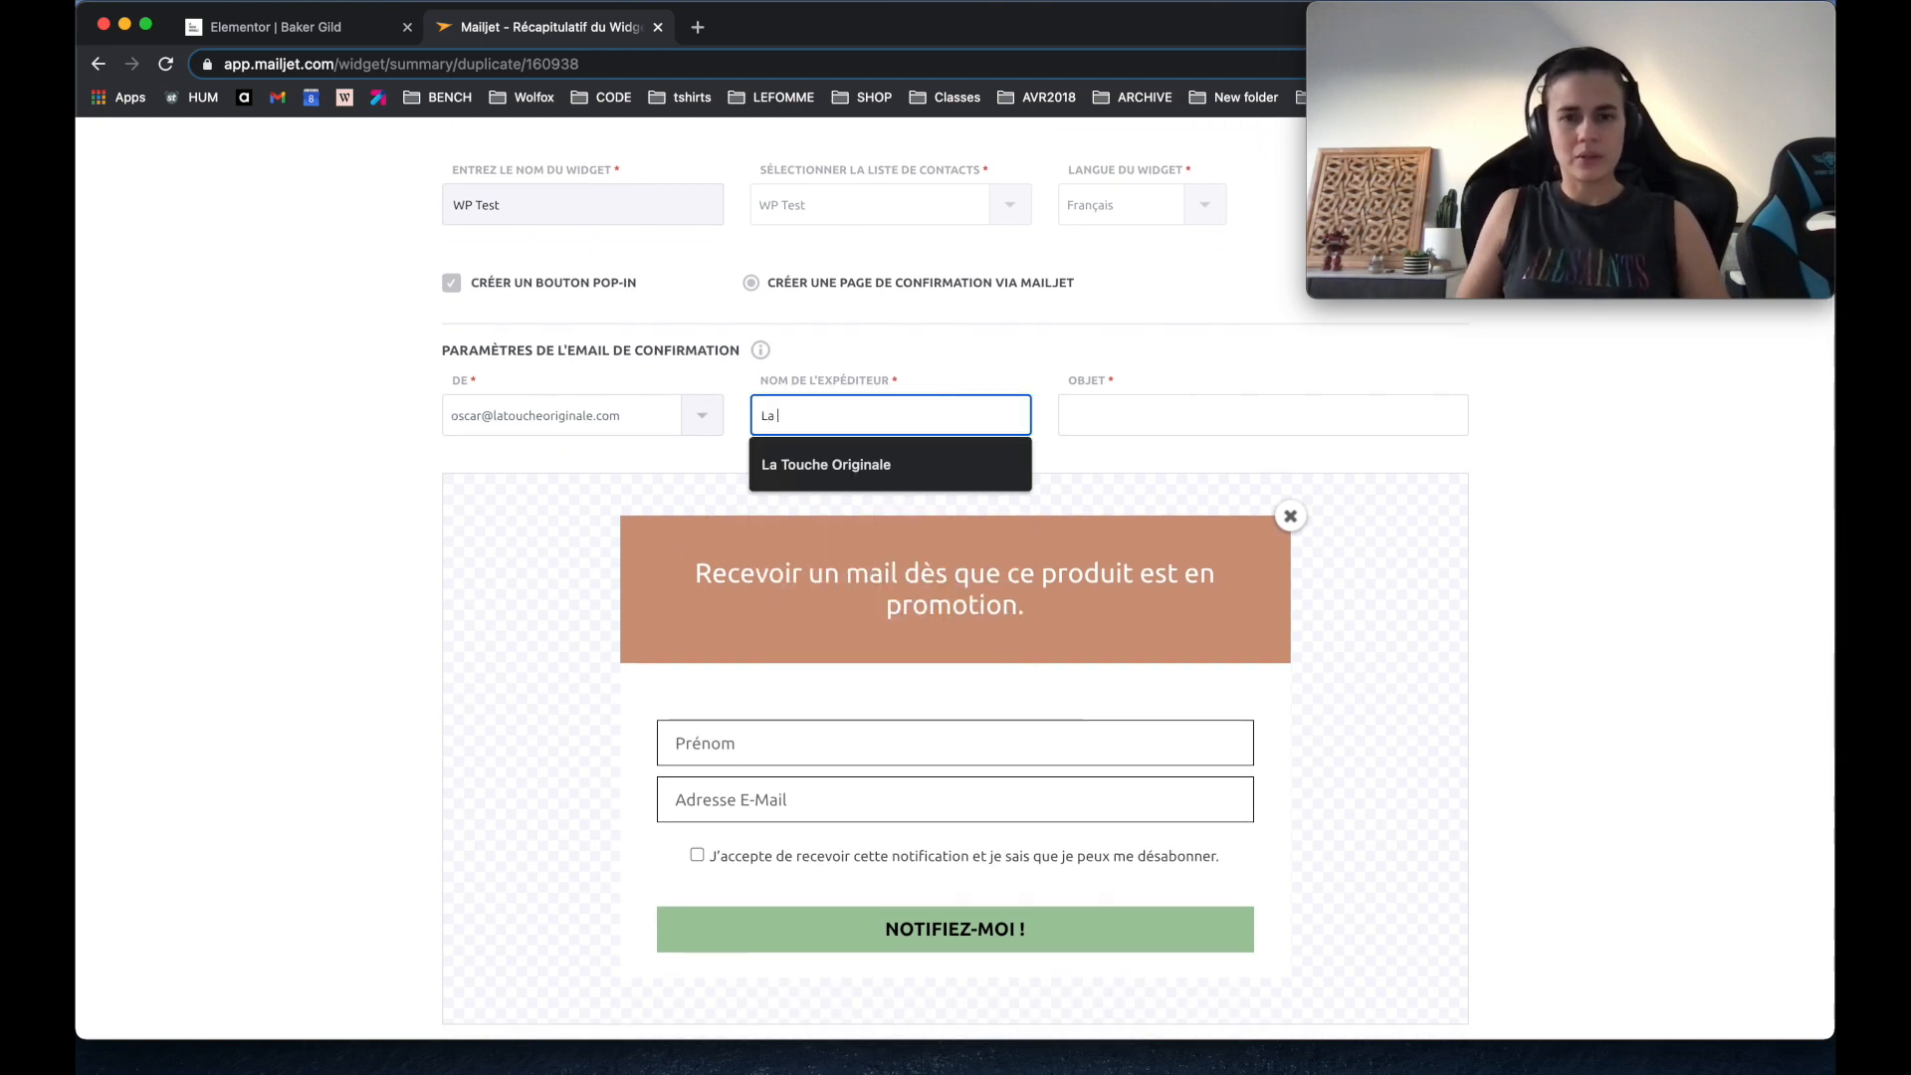
left_click(936, 459)
Step: Set the confirmation e-mail's subject to "Suivi produit Test"
left_click(1196, 418)
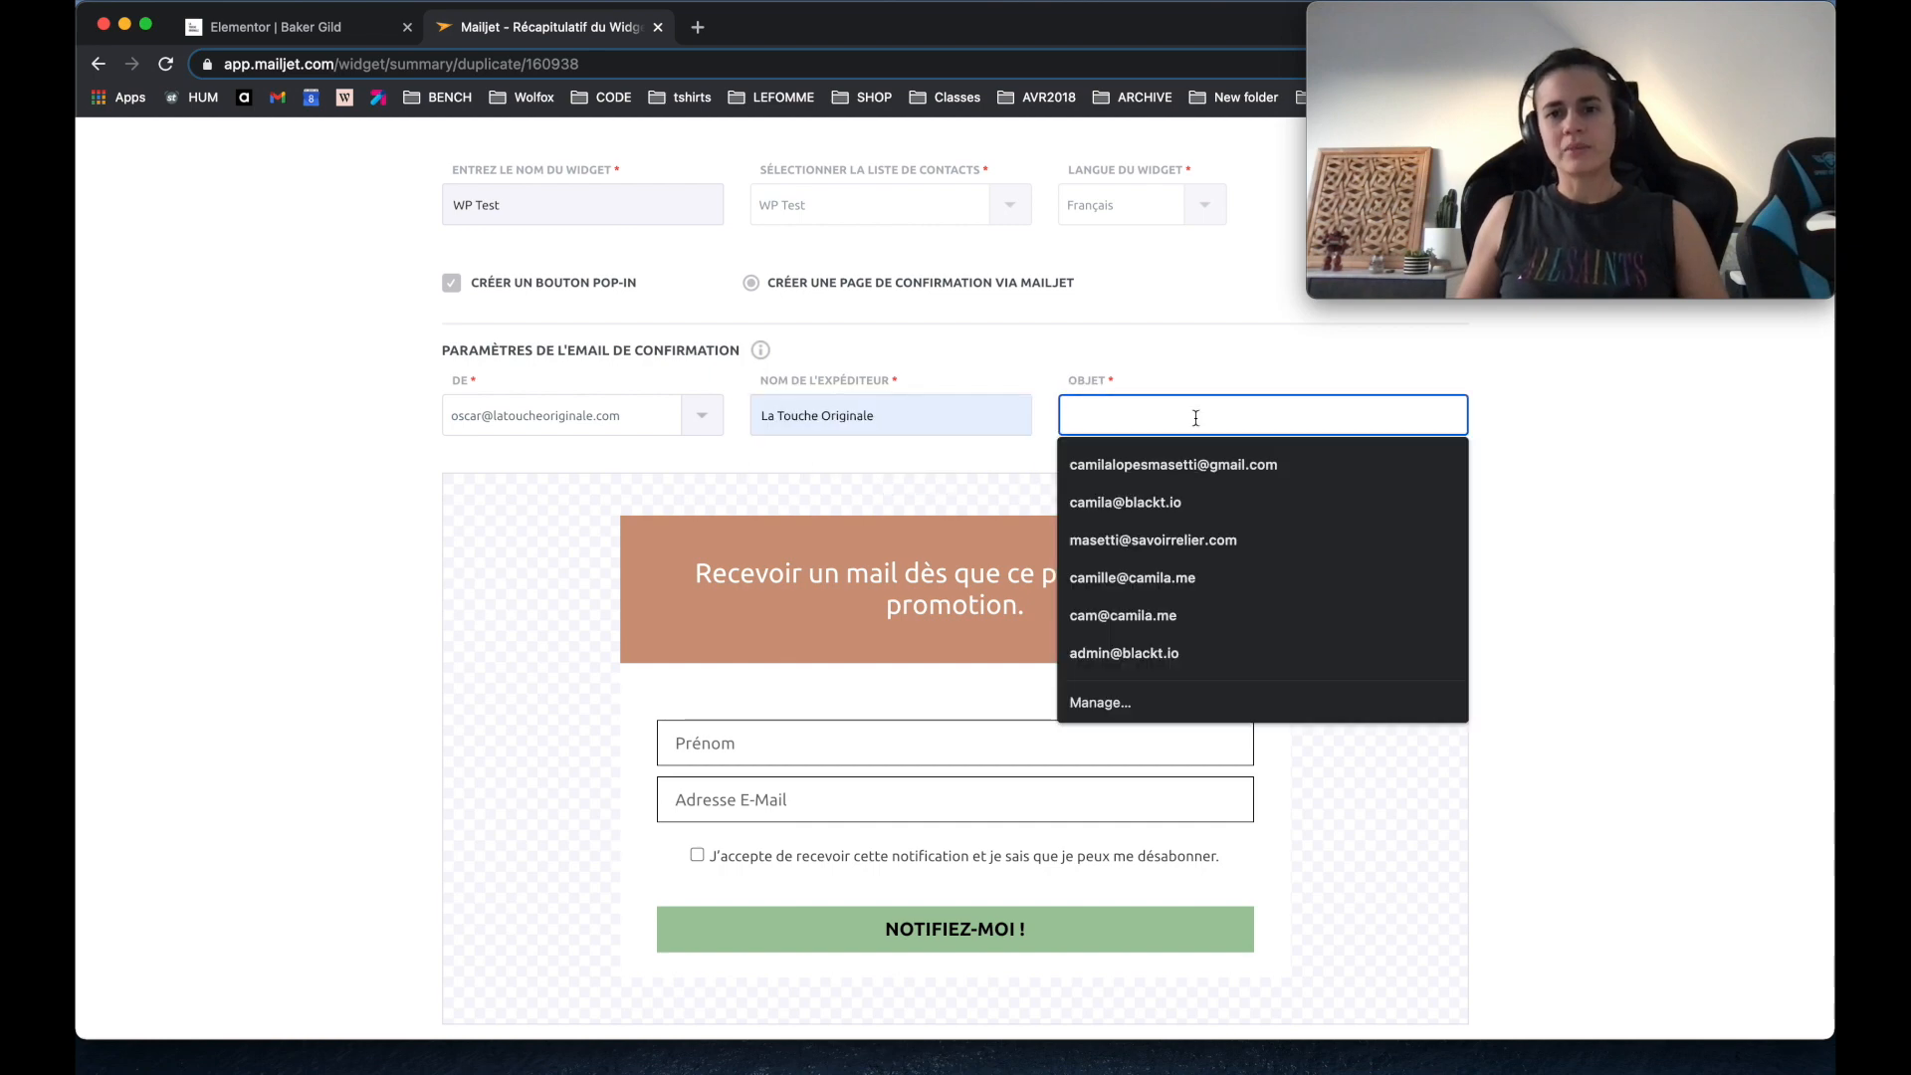
key("Down")
key("Up")
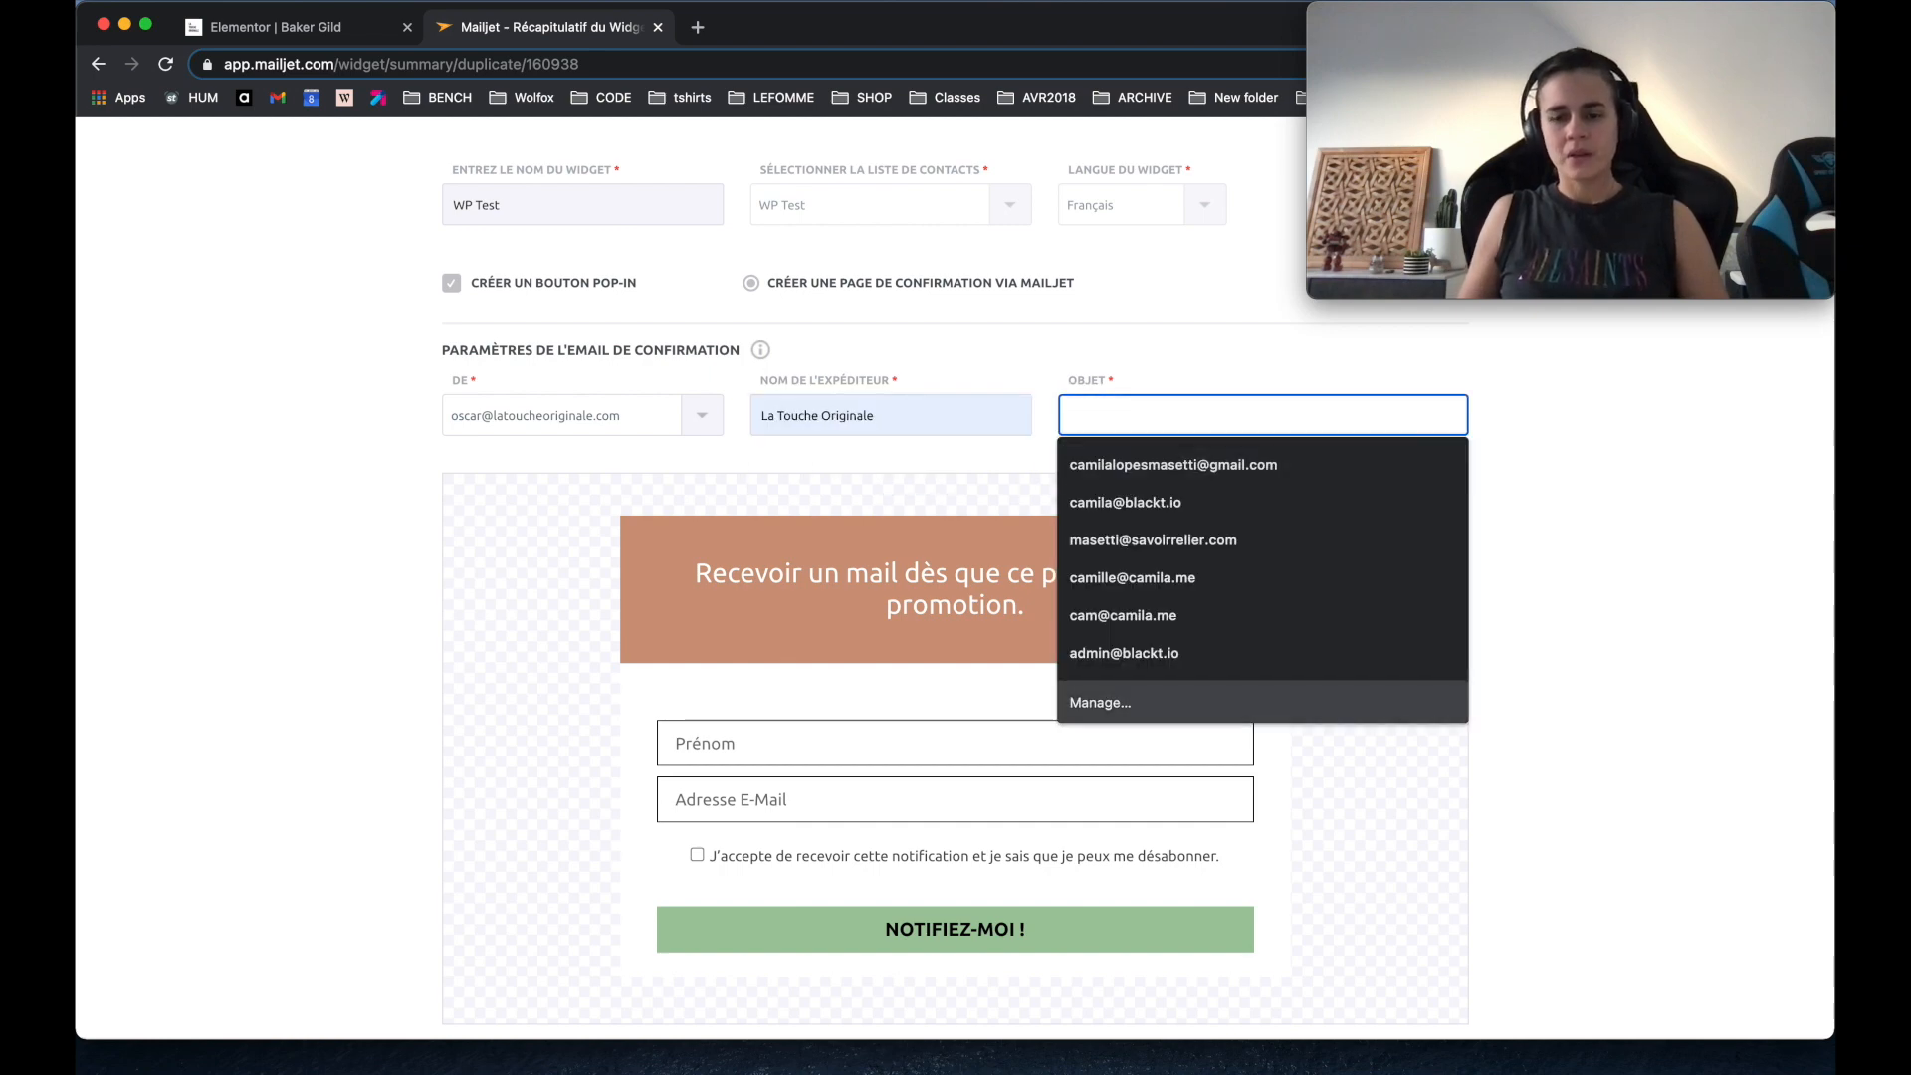
key("Down")
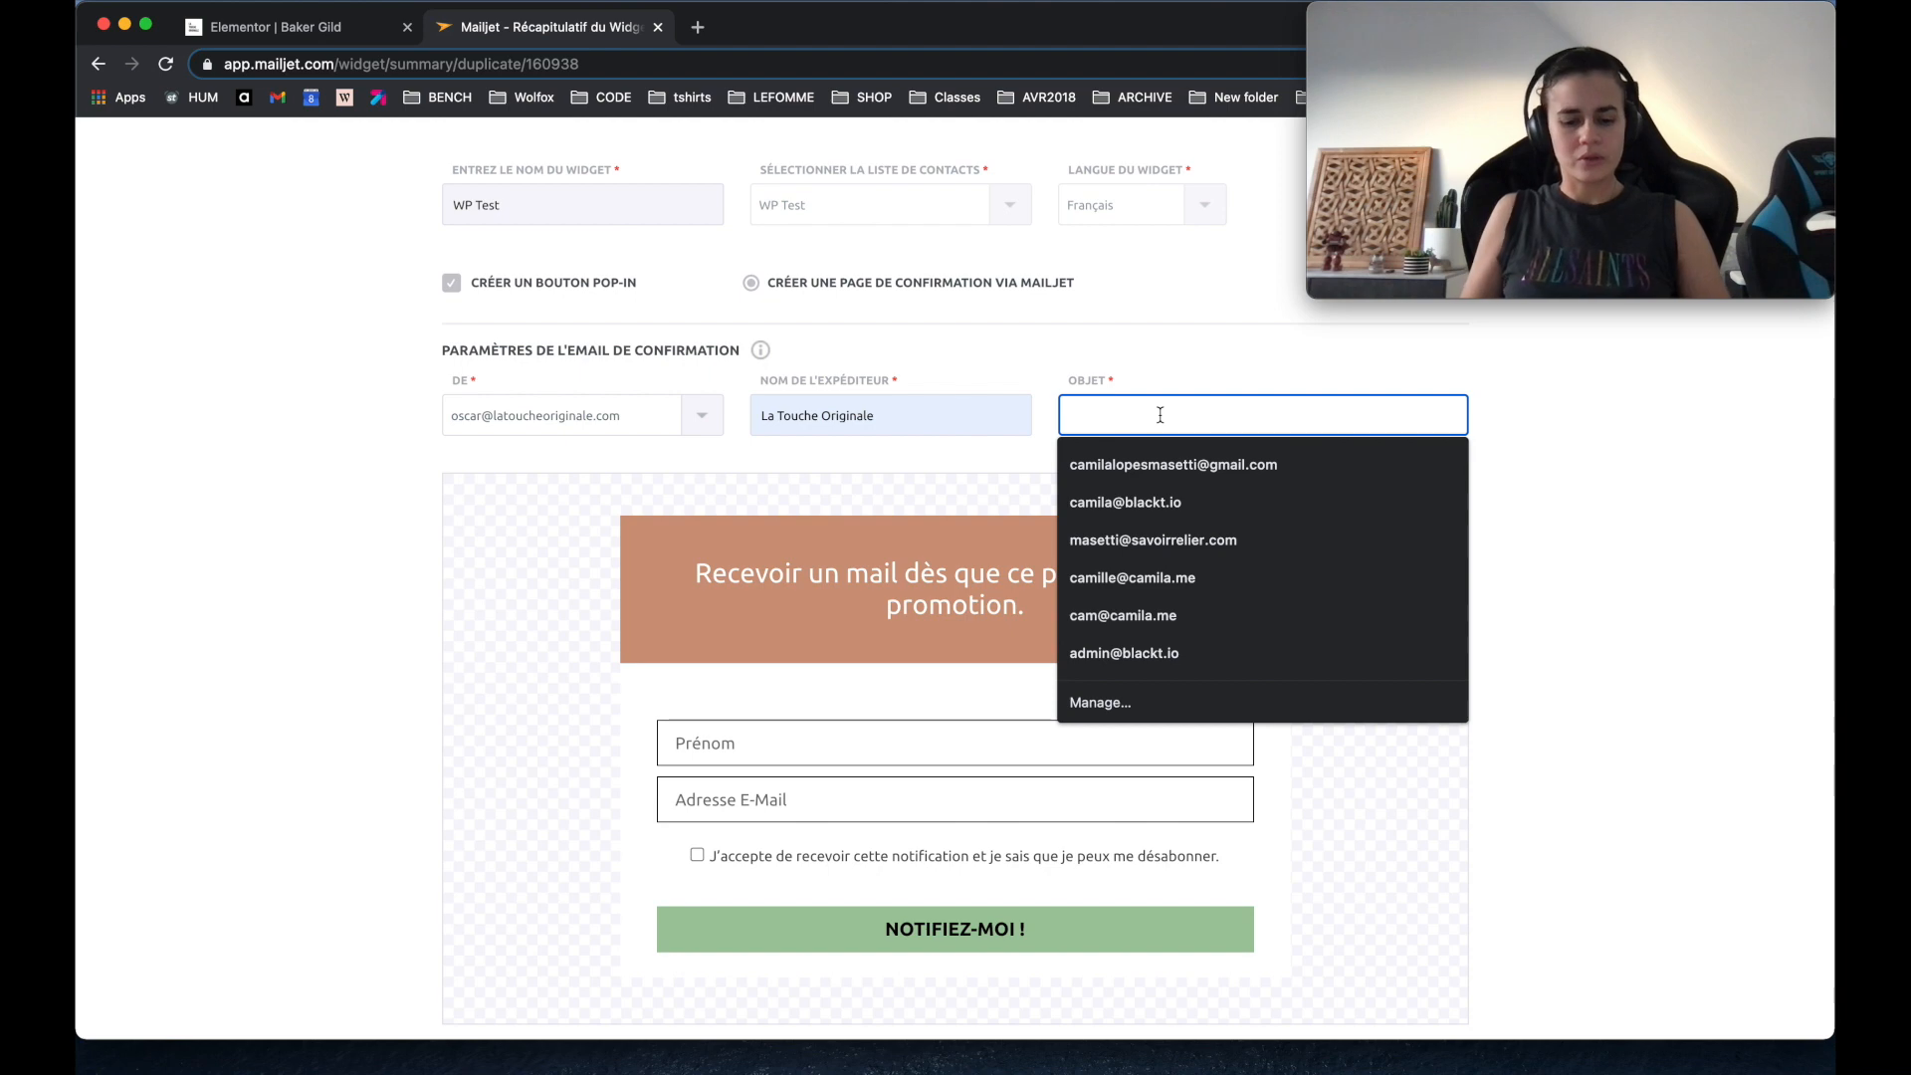
type("N")
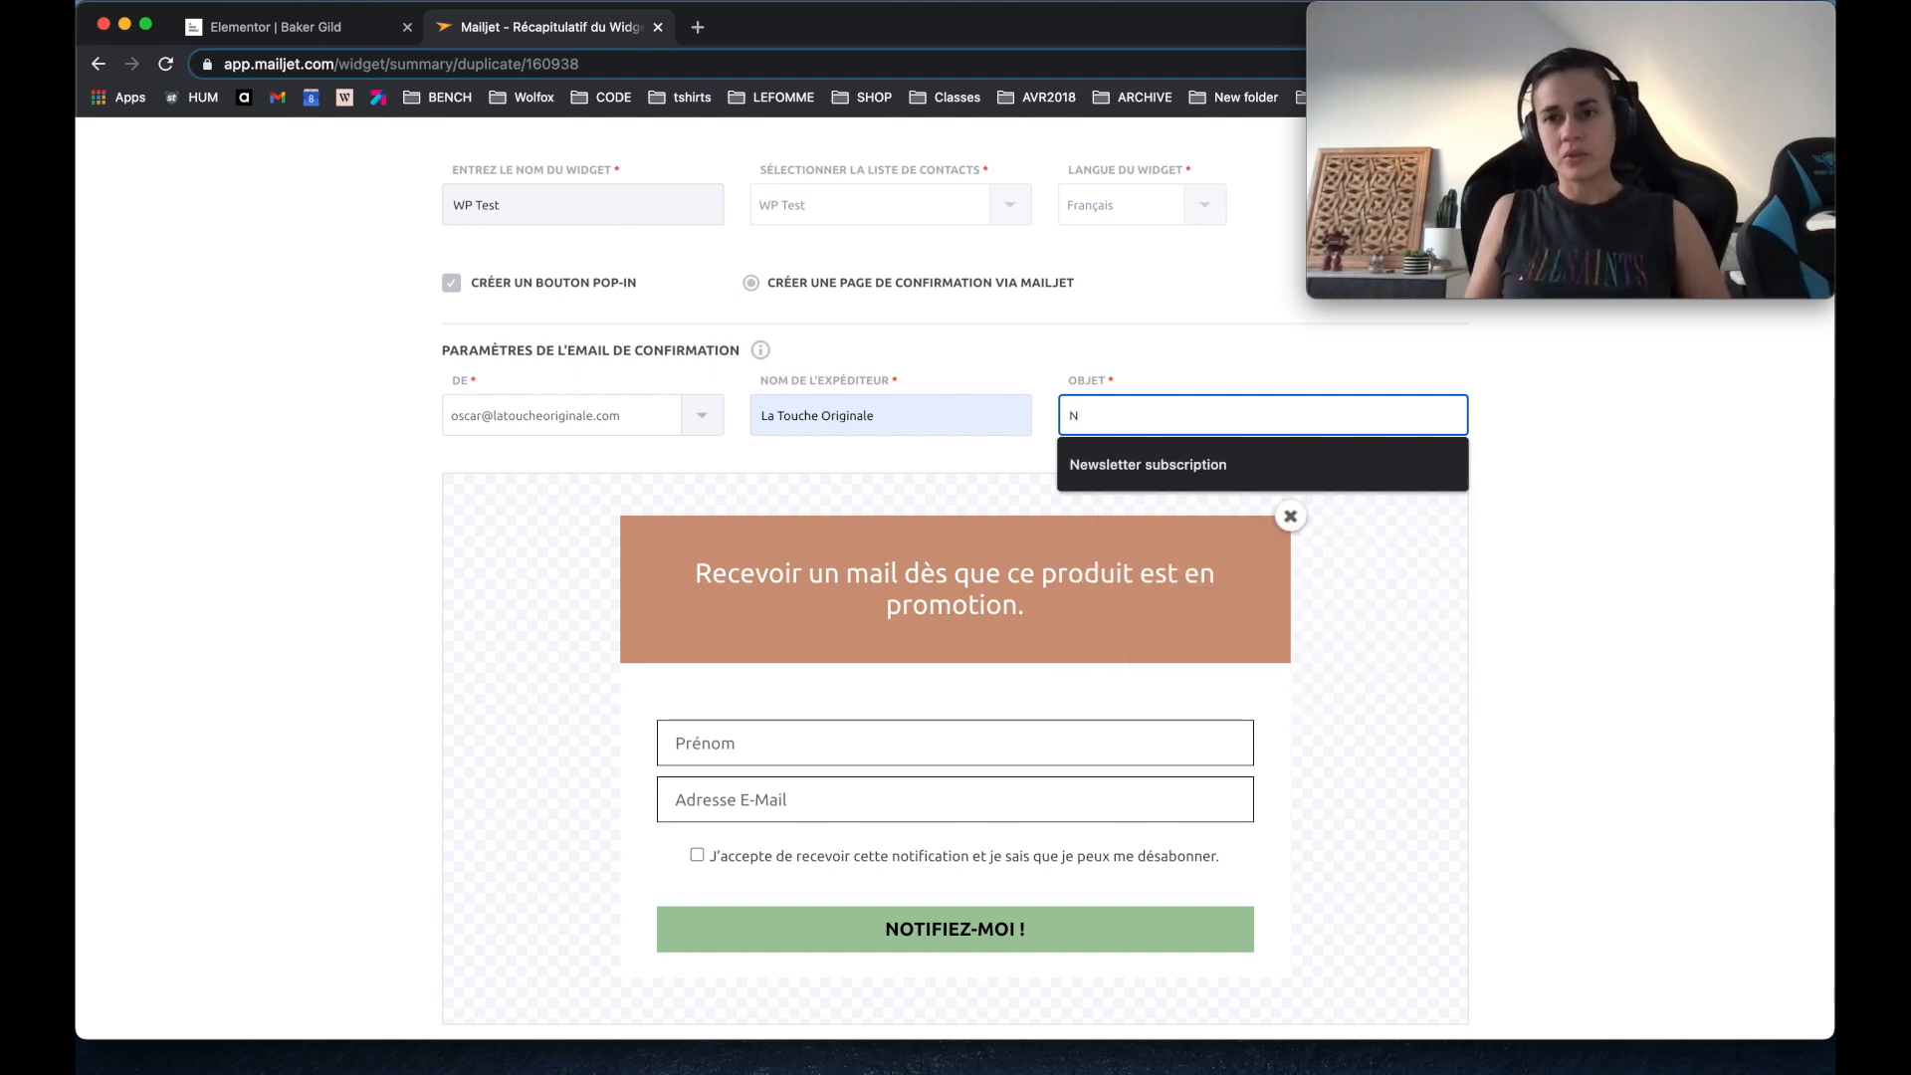
key("BackSpace")
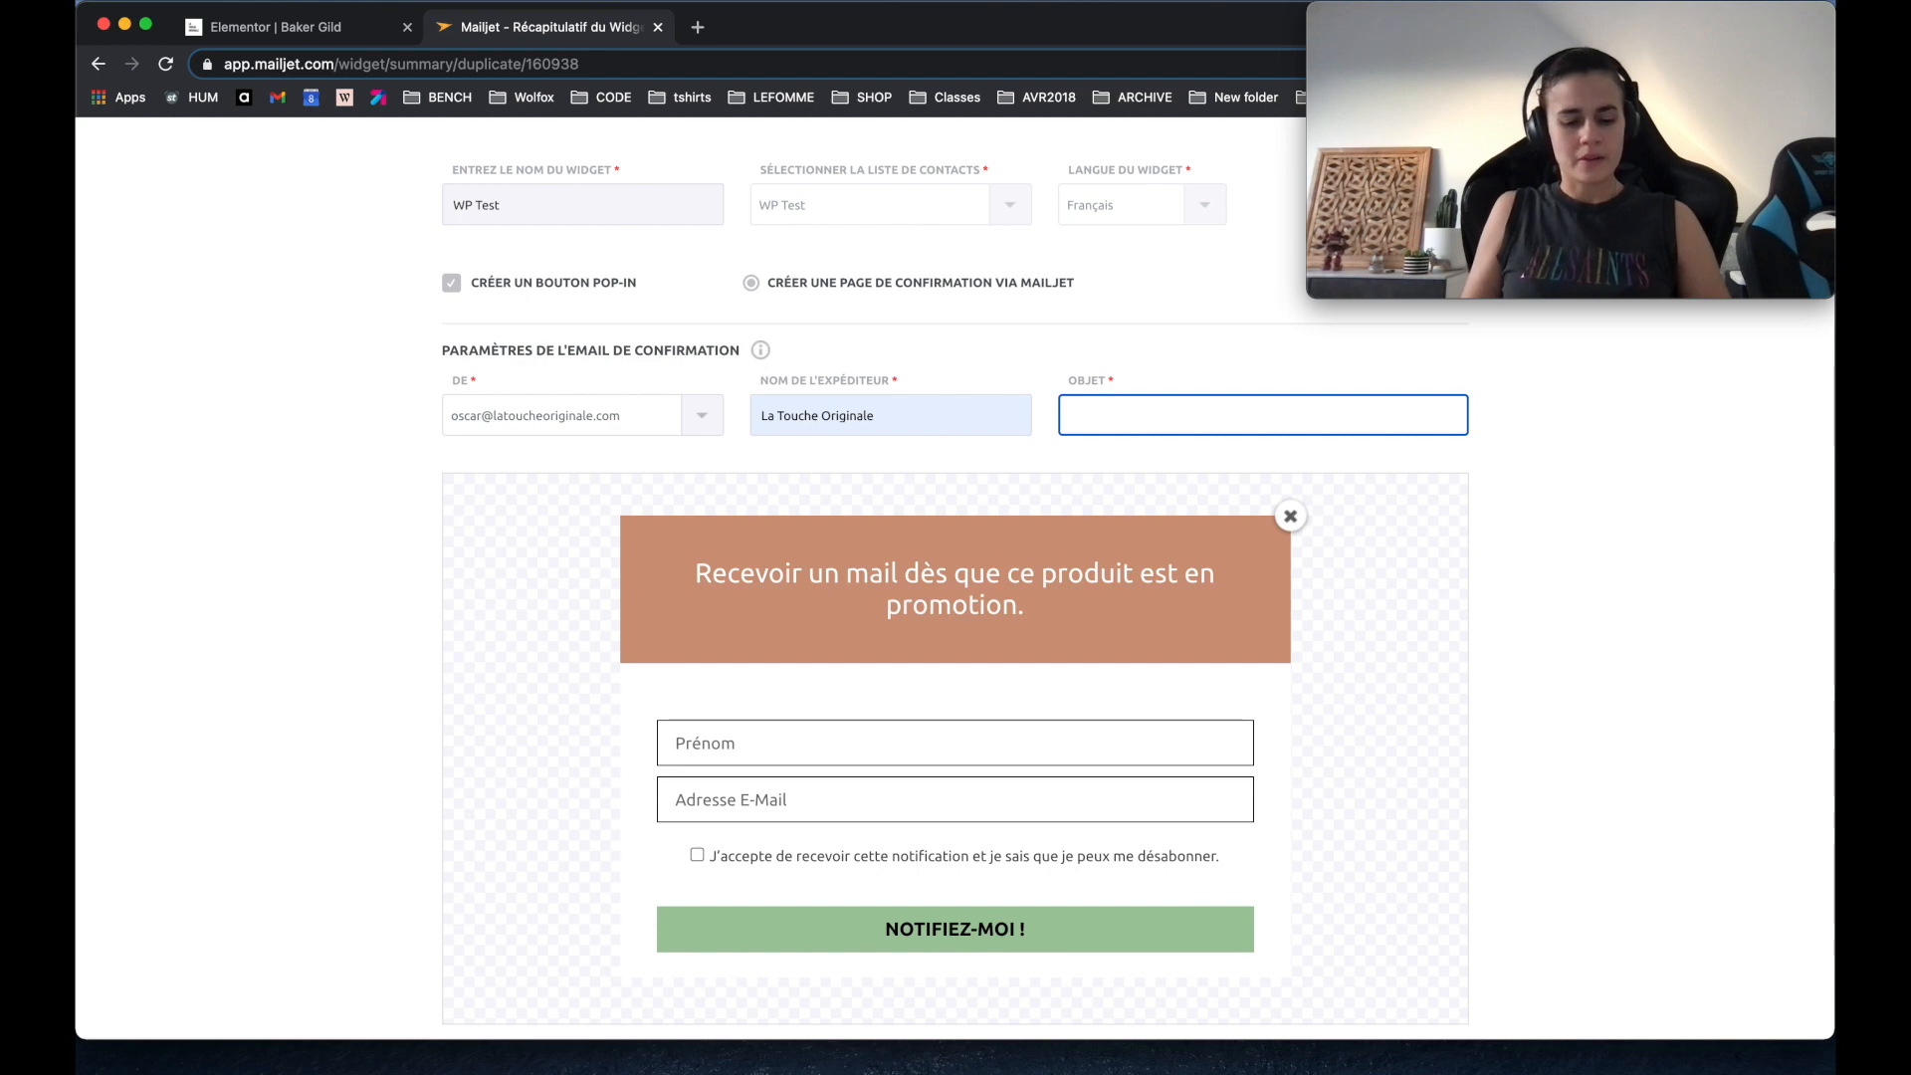
type("Suivi po")
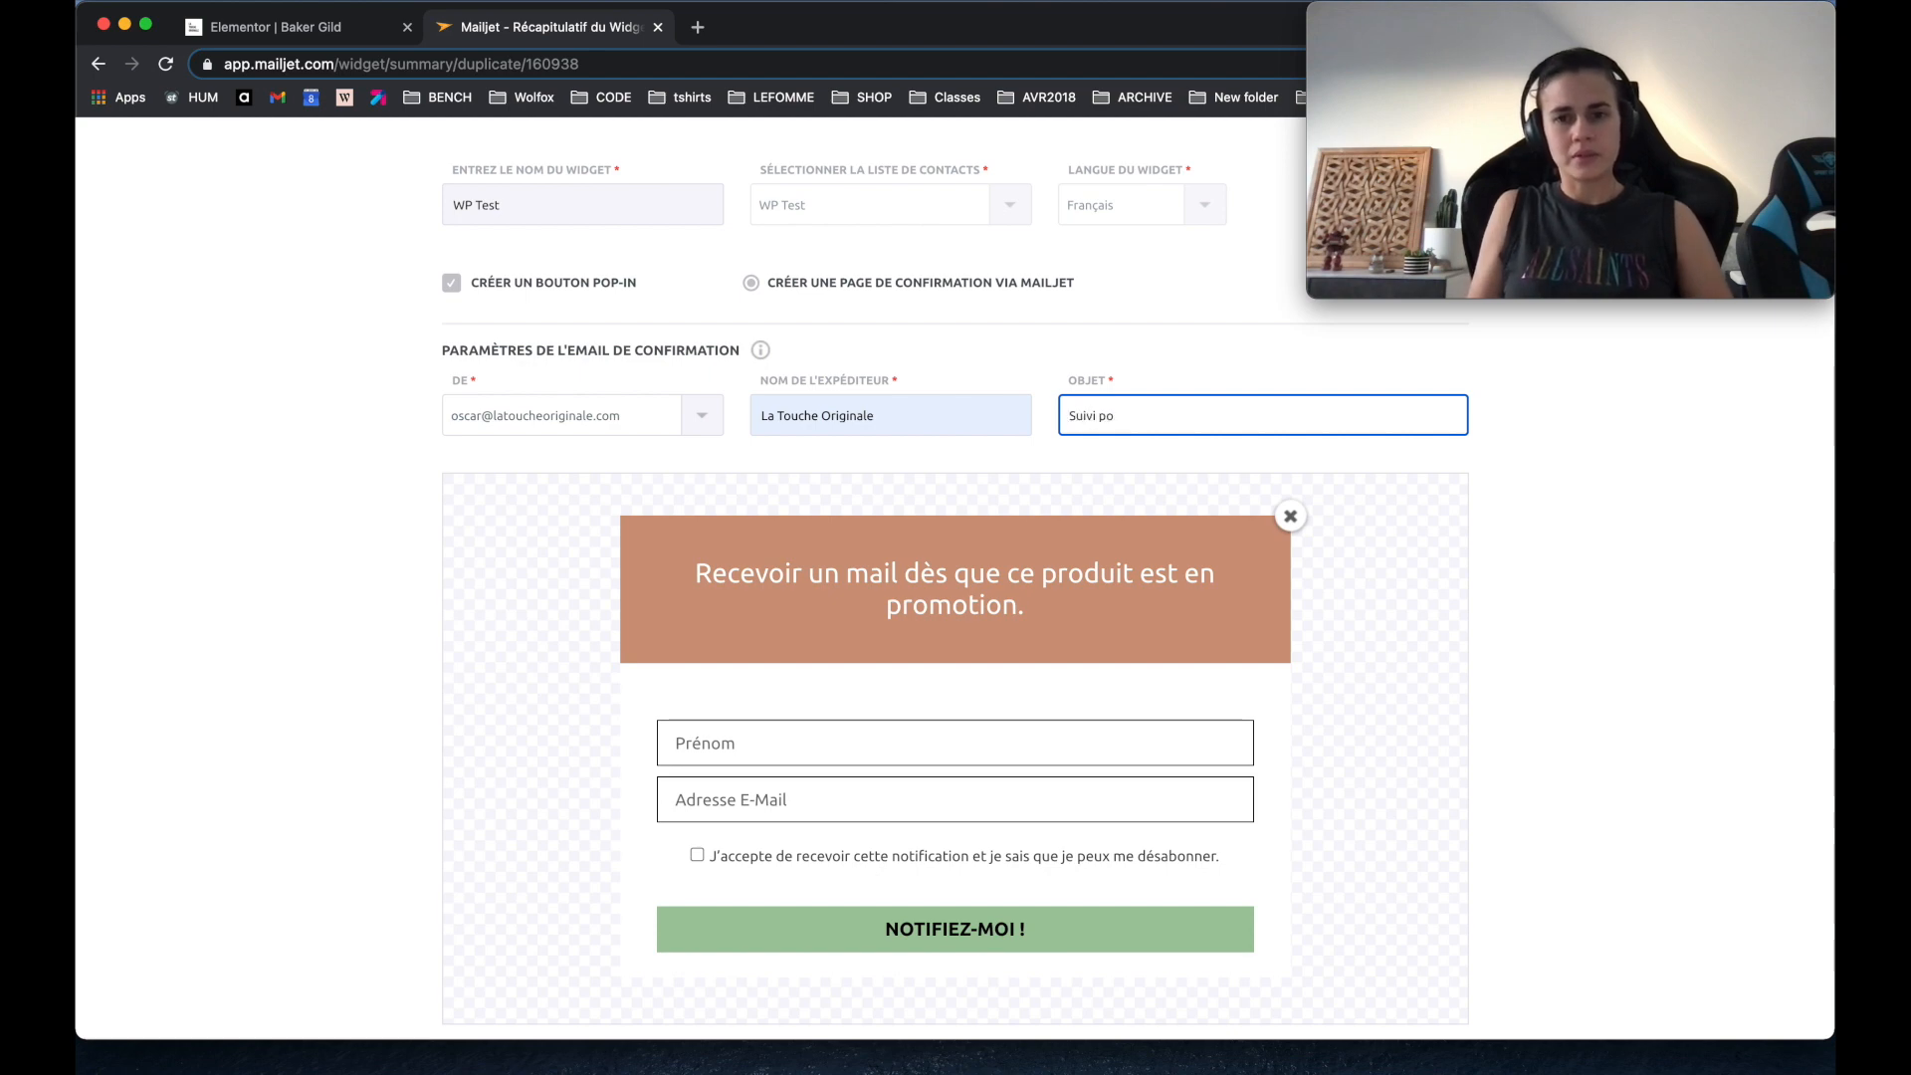
key("BackSpace")
type("roduit Test")
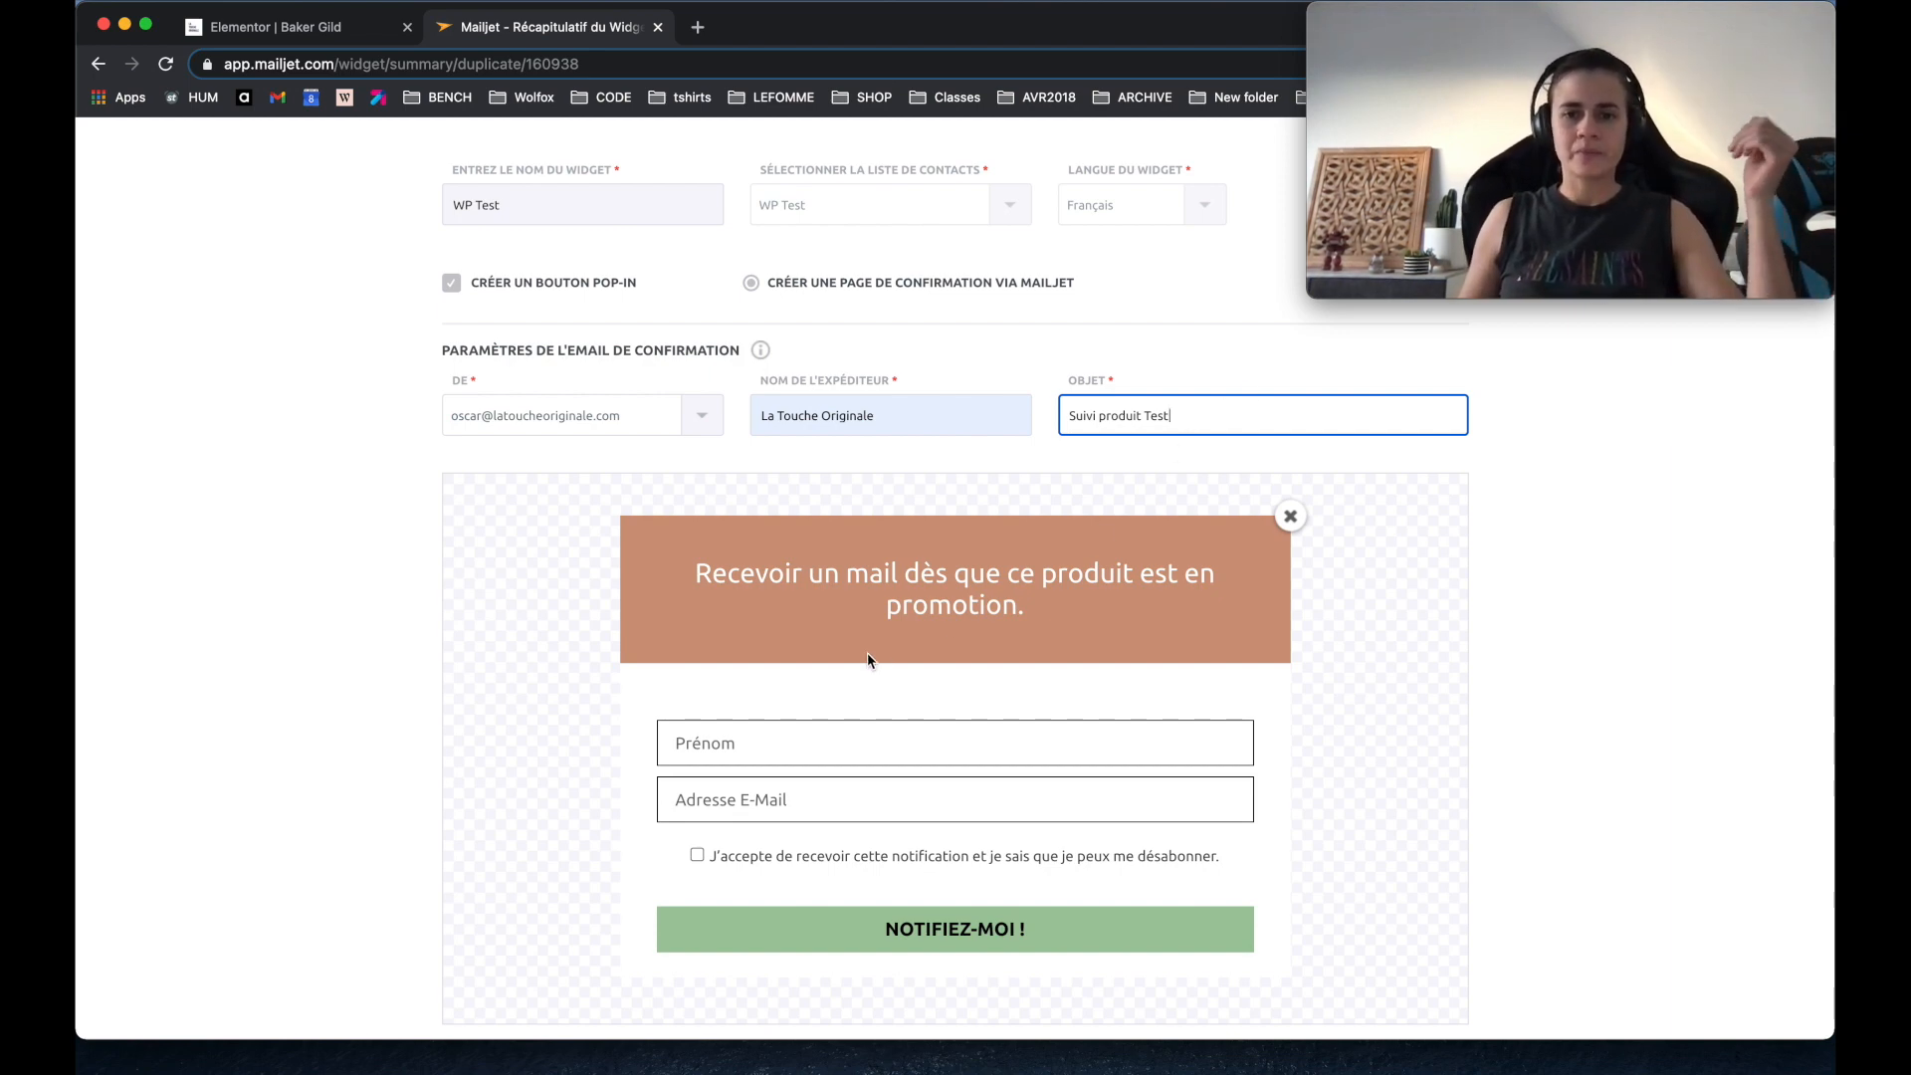
Step: Save the WP Test widget and copy its data-token from the generated HTML code
scroll(868, 653, "down", 5)
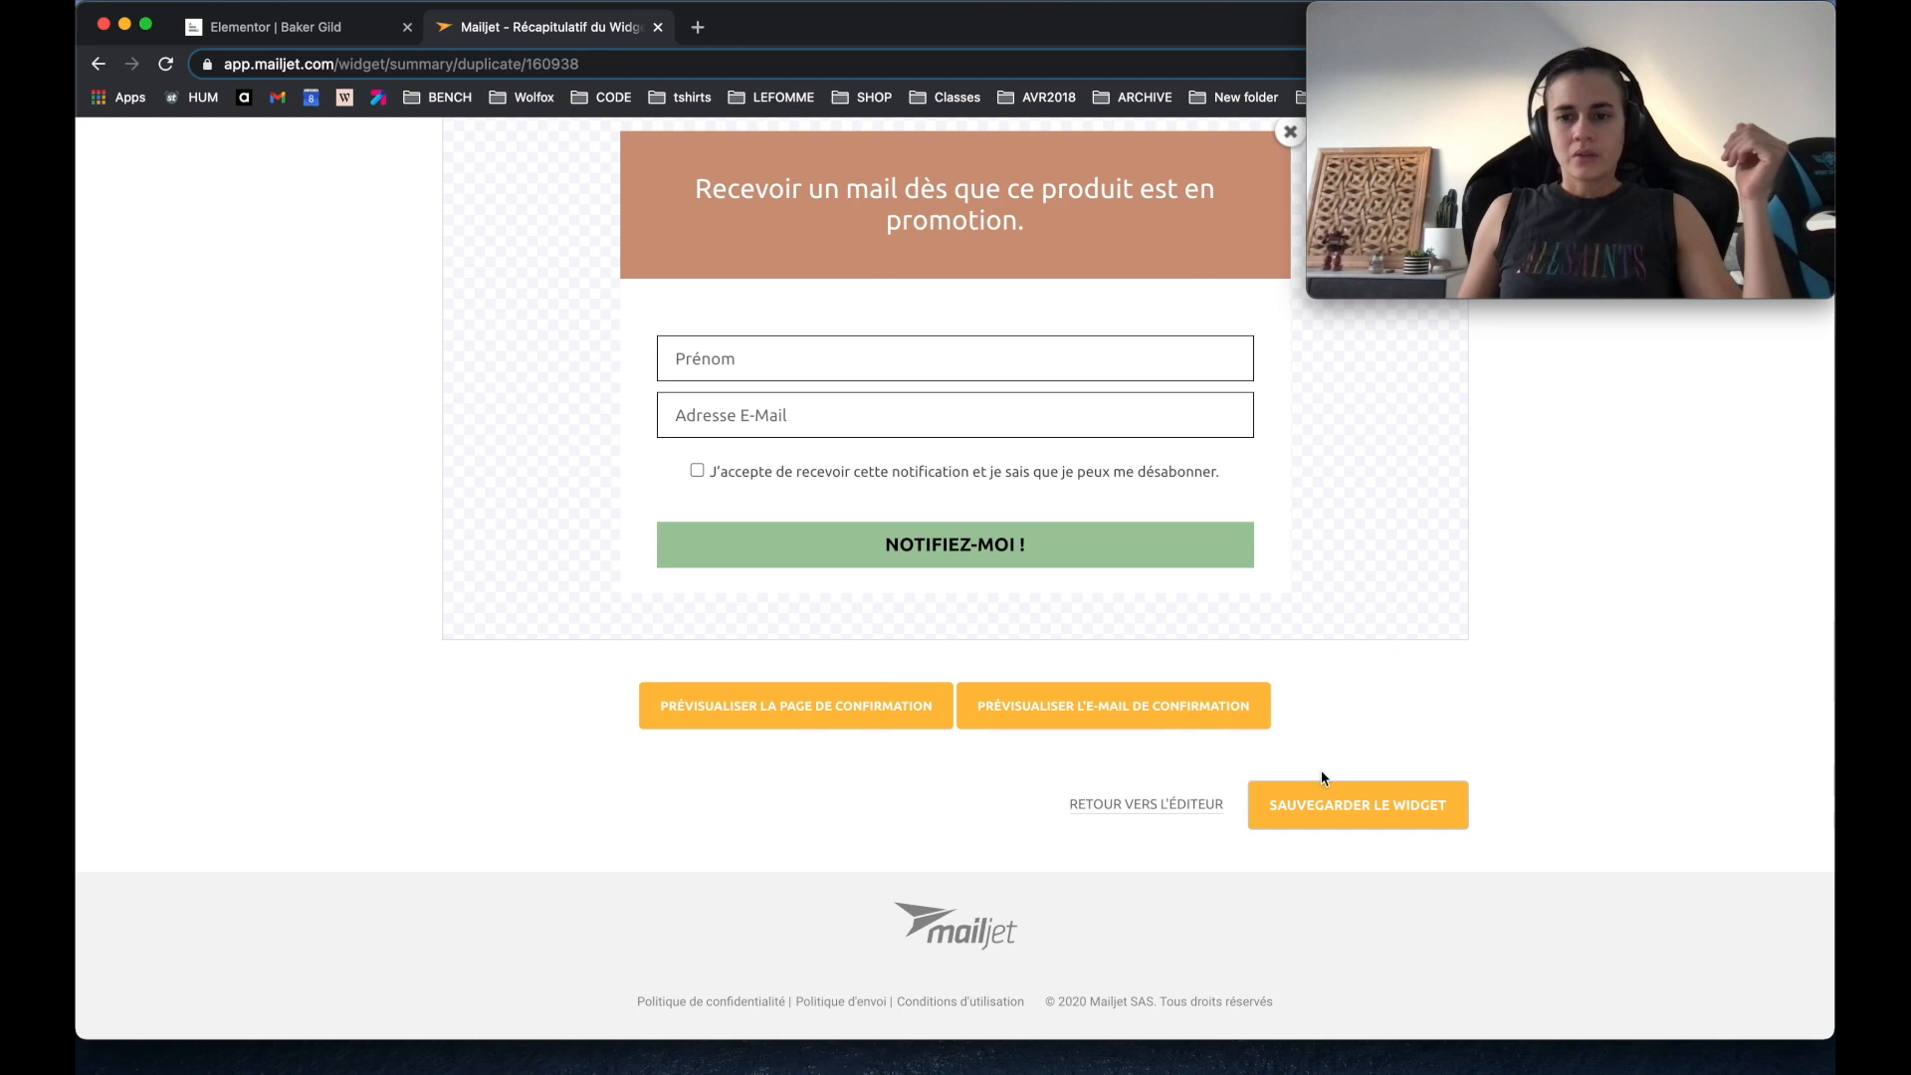
left_click(1353, 806)
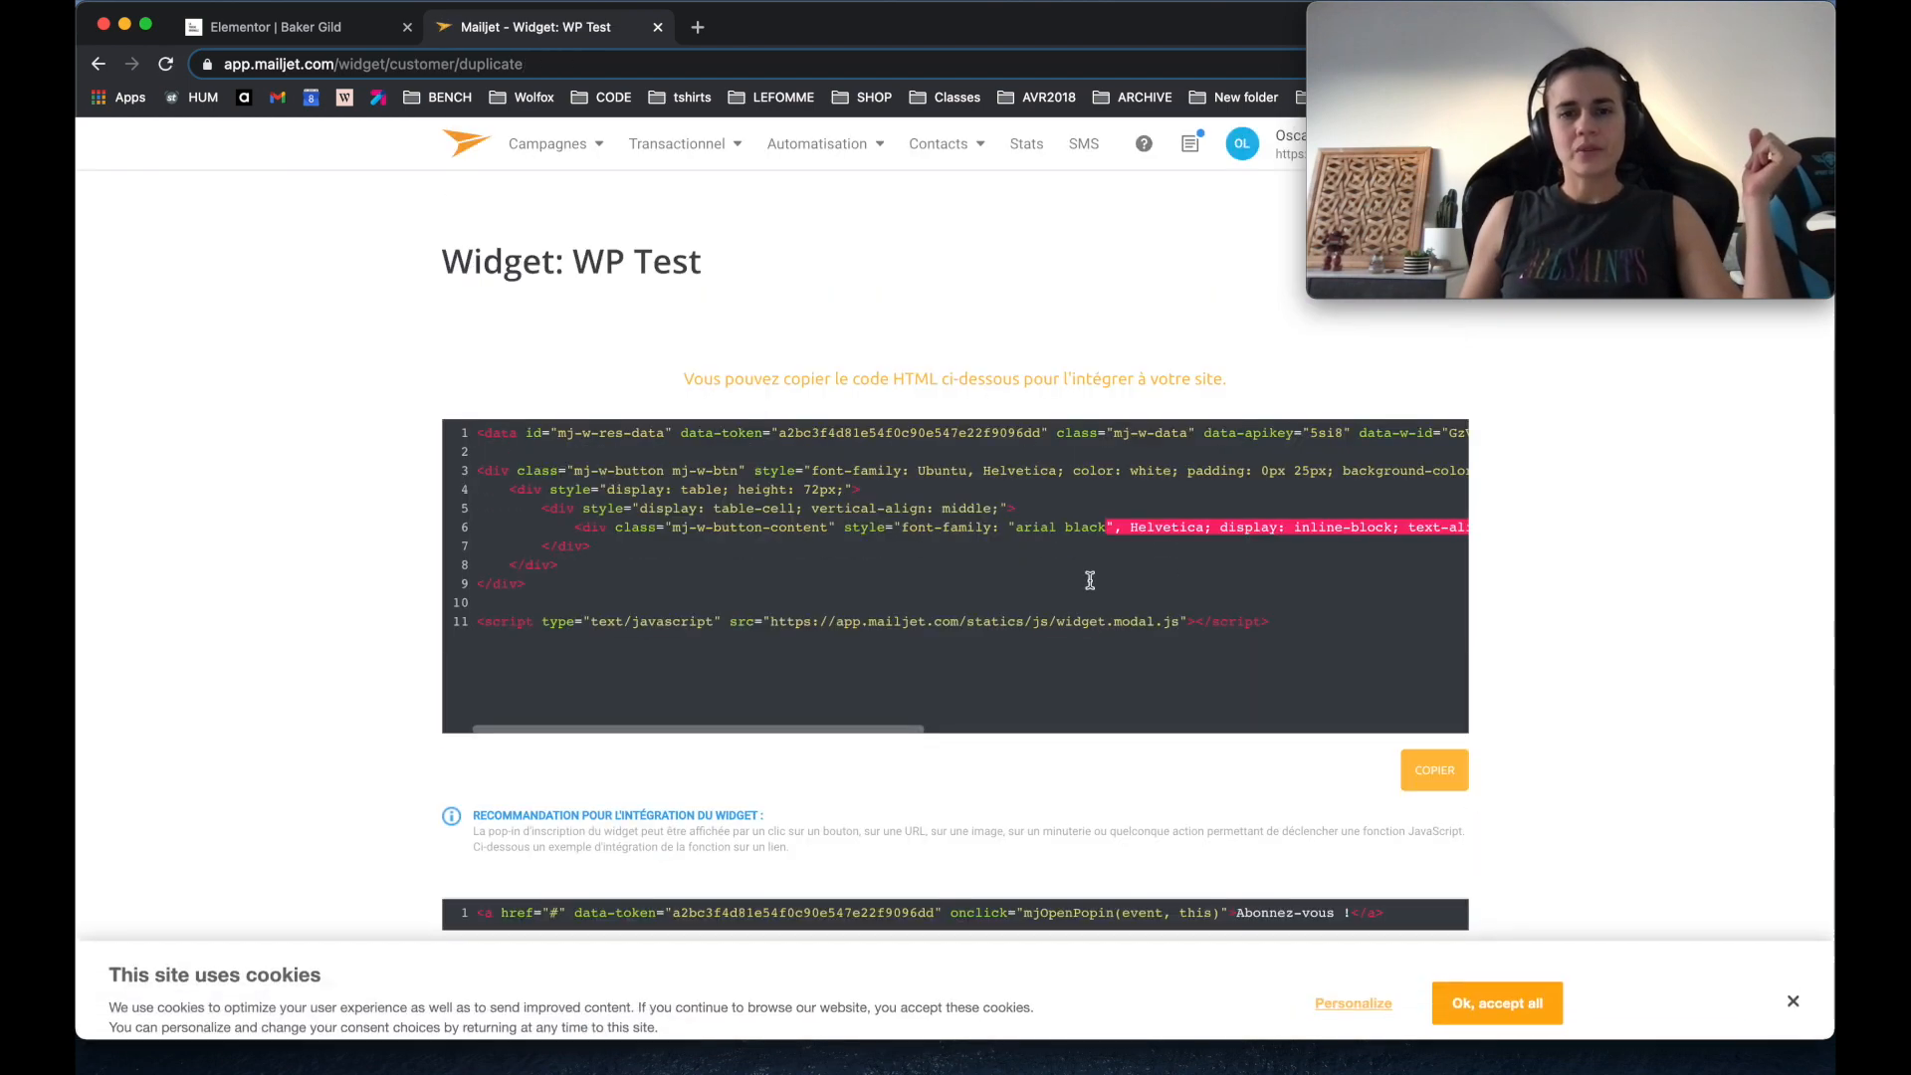
scroll(271, 610, "down", 3)
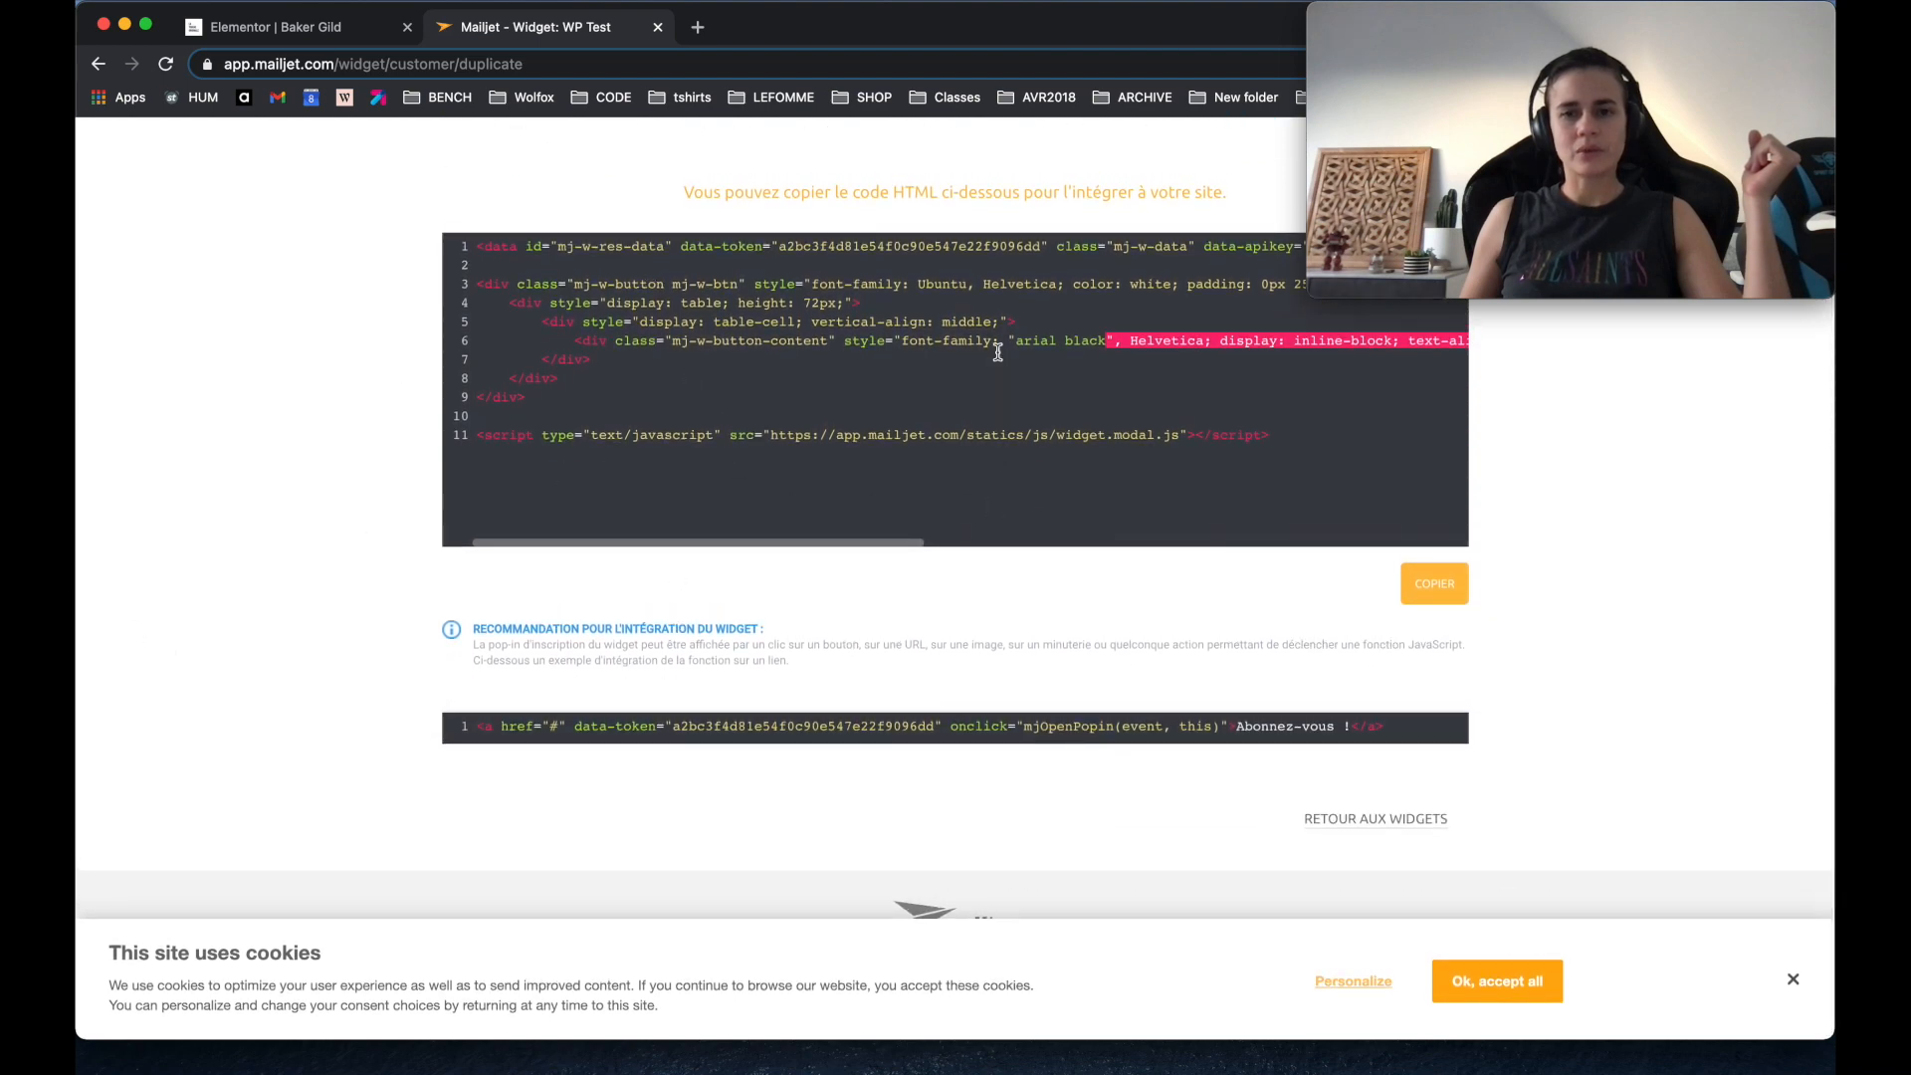
scroll(985, 350, "up", 1)
scroll(985, 350, "up", 1)
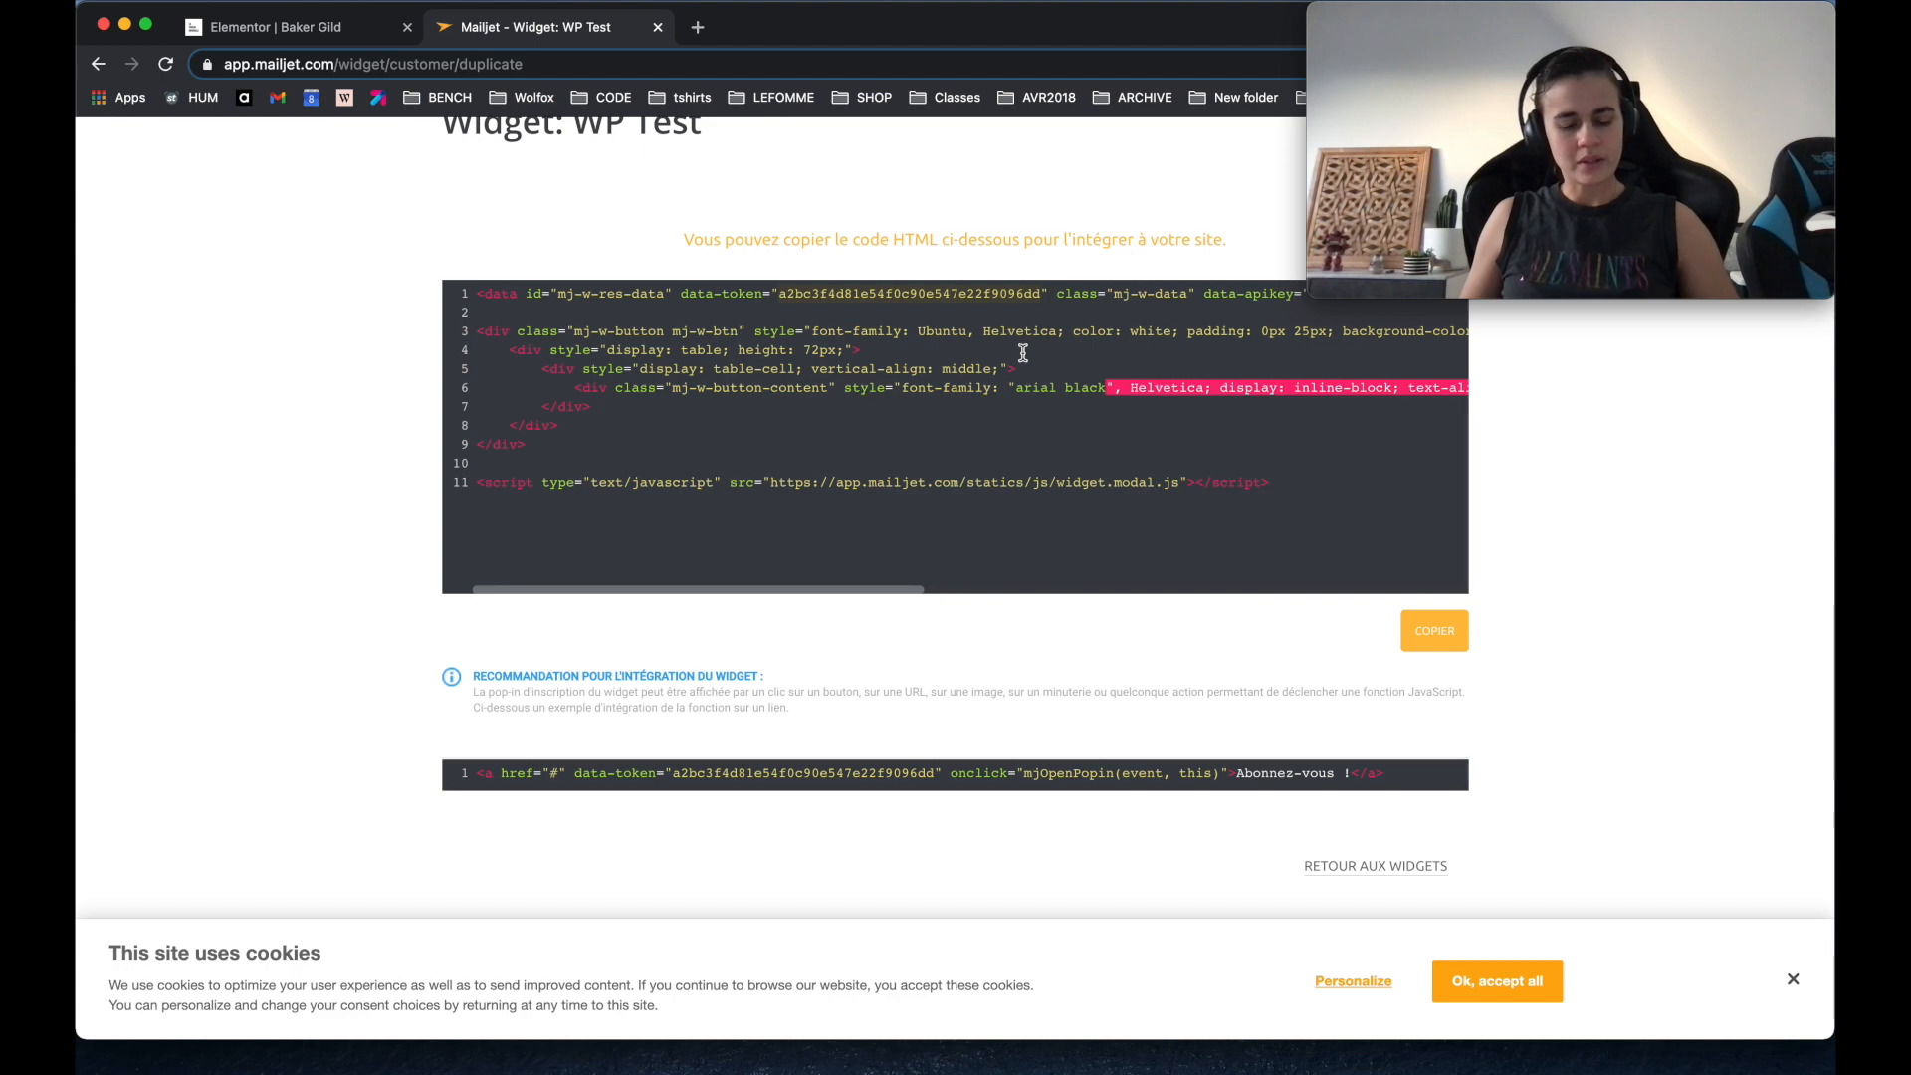
Step: Switch to the Baker Gild page in Elementor and replace the data-token in the HTML code's data element with the copied widget token
left_click(319, 38)
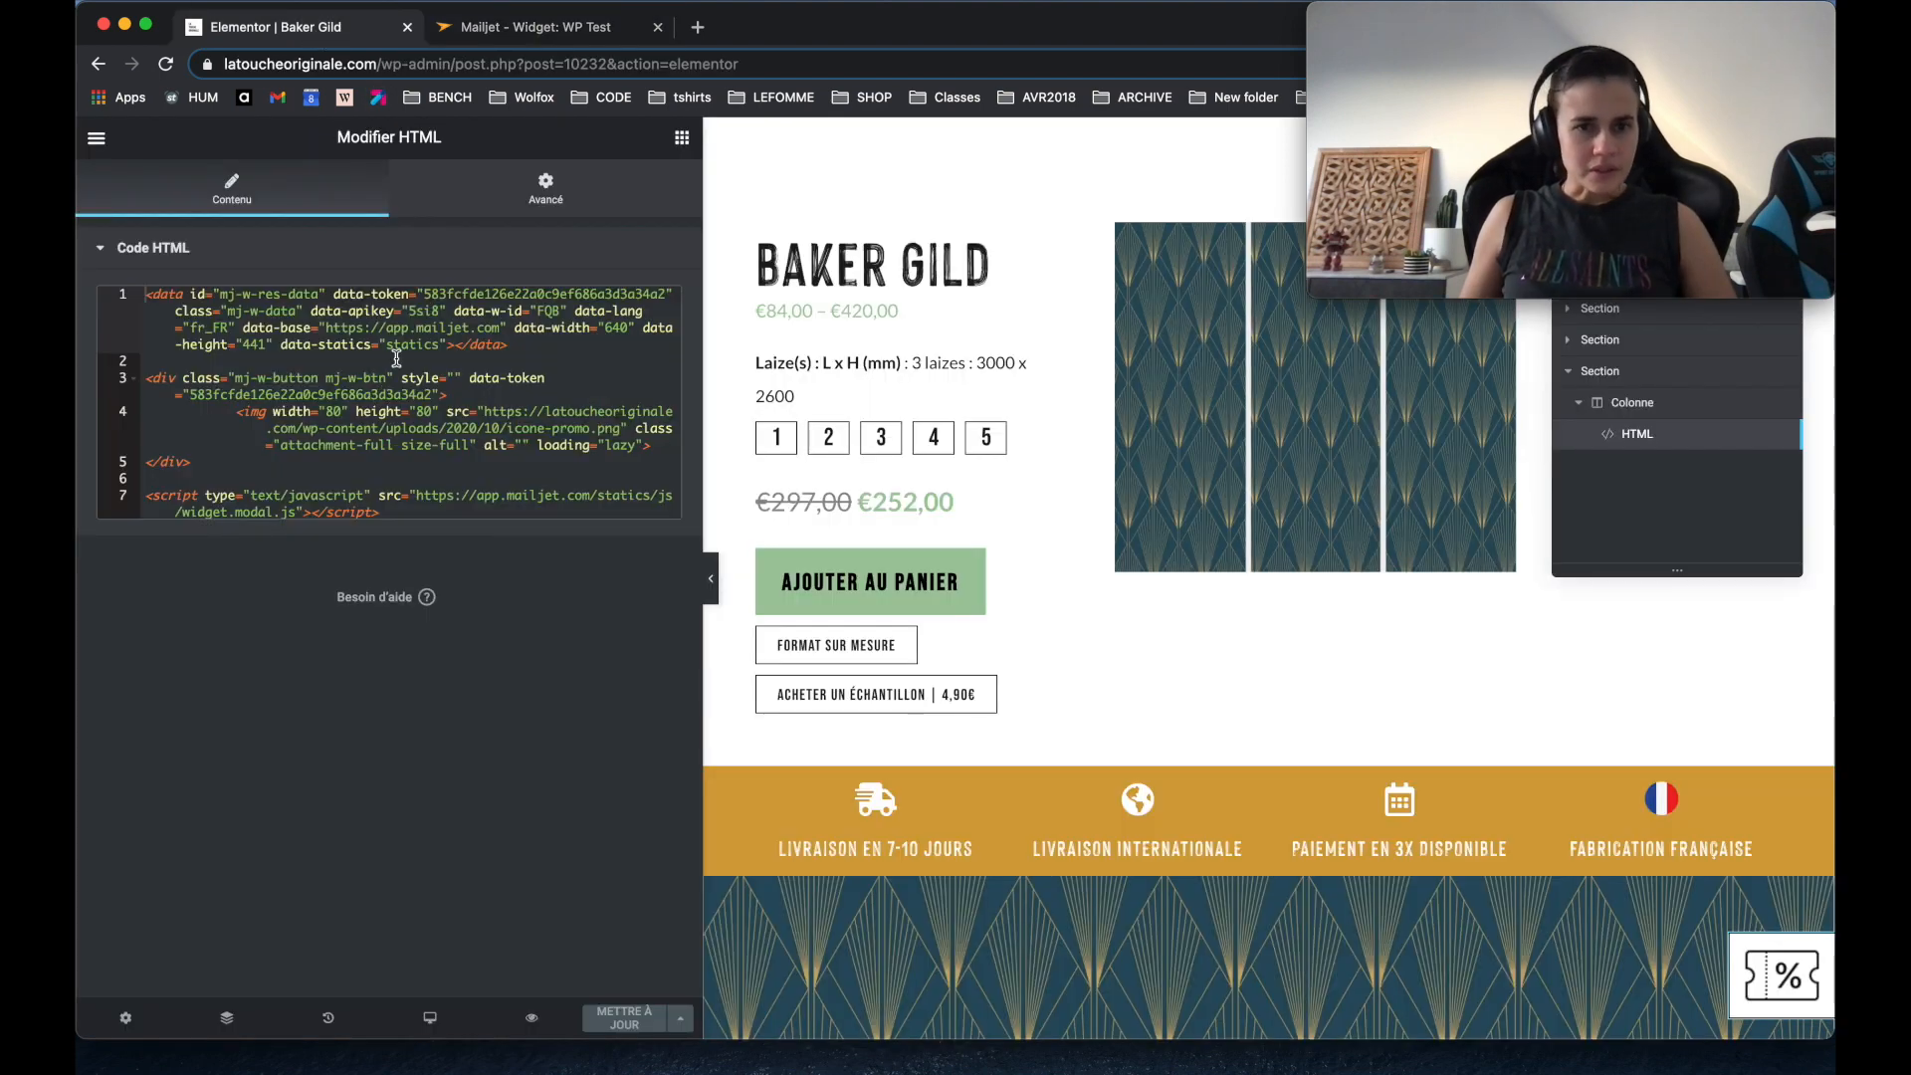
left_click_drag(424, 294, 659, 294)
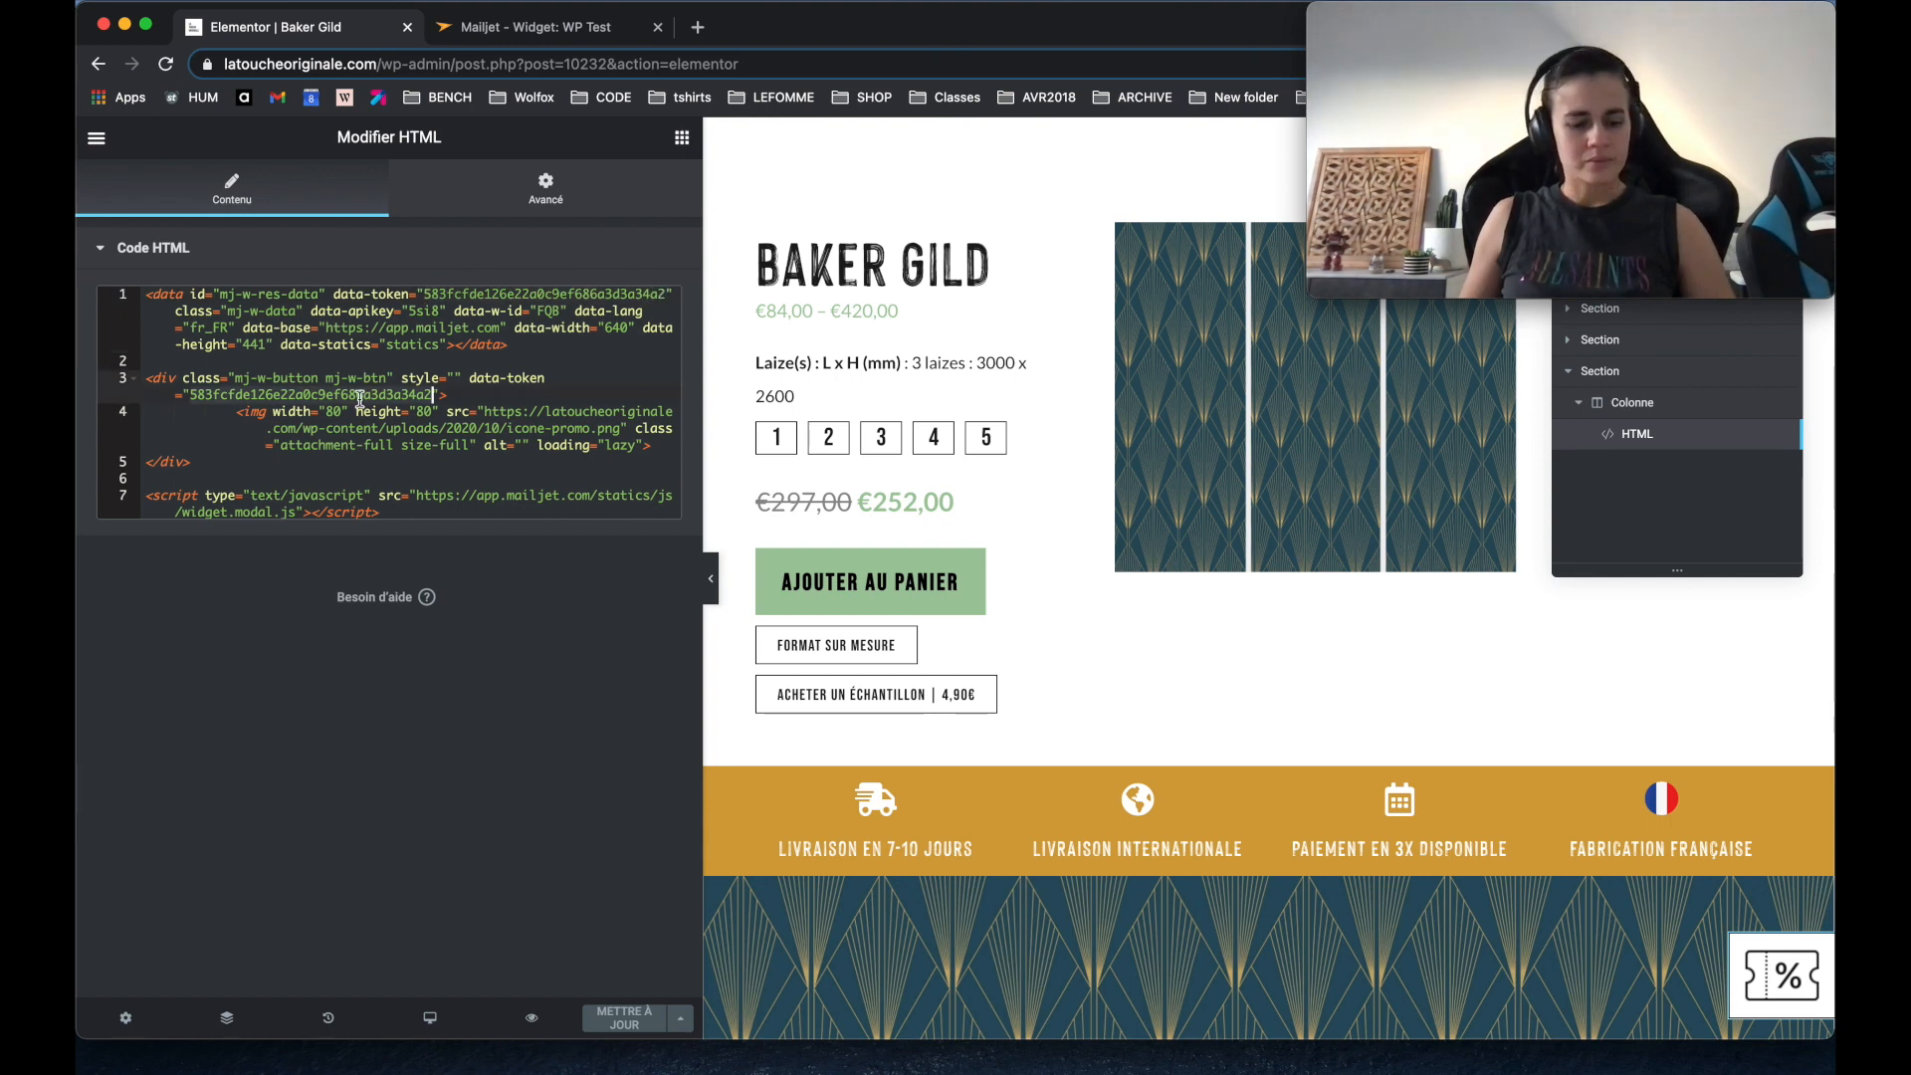
key("super+a")
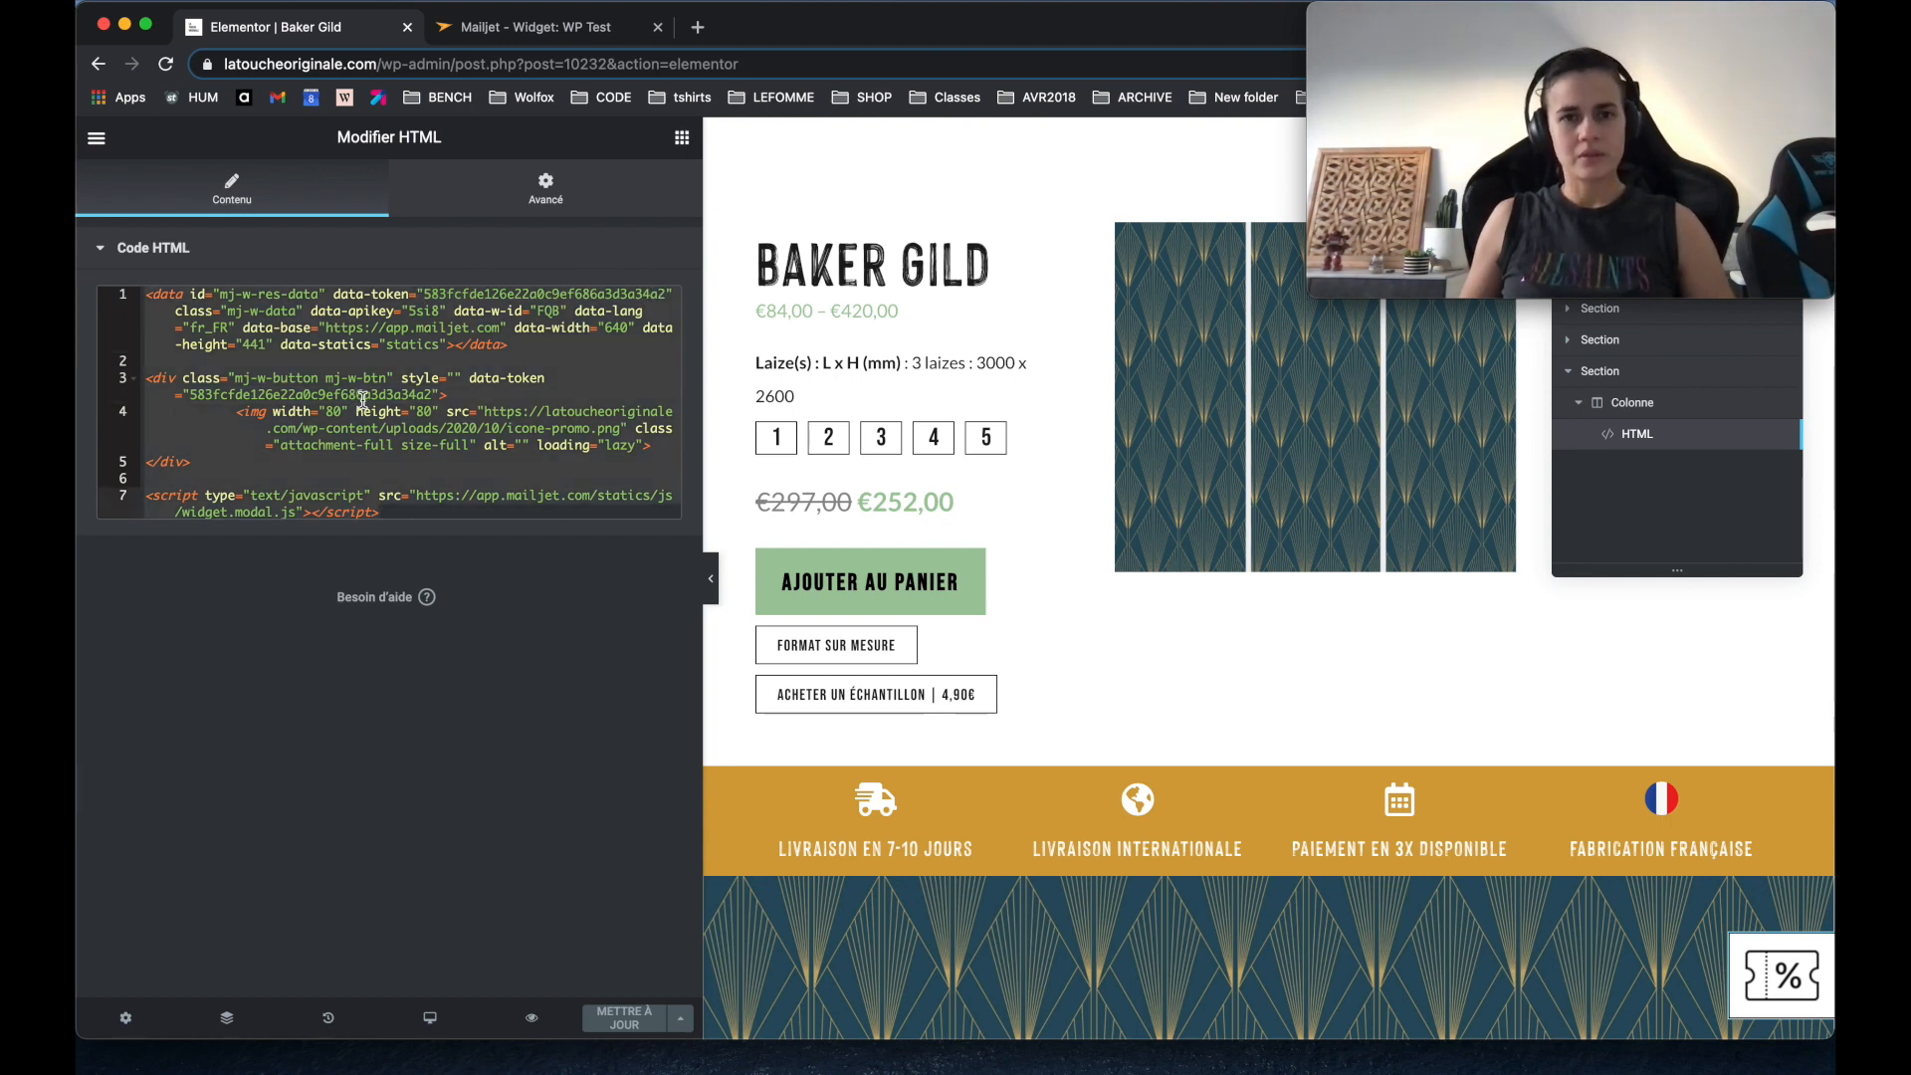
left_click(432, 328)
left_click_drag(426, 295, 658, 289)
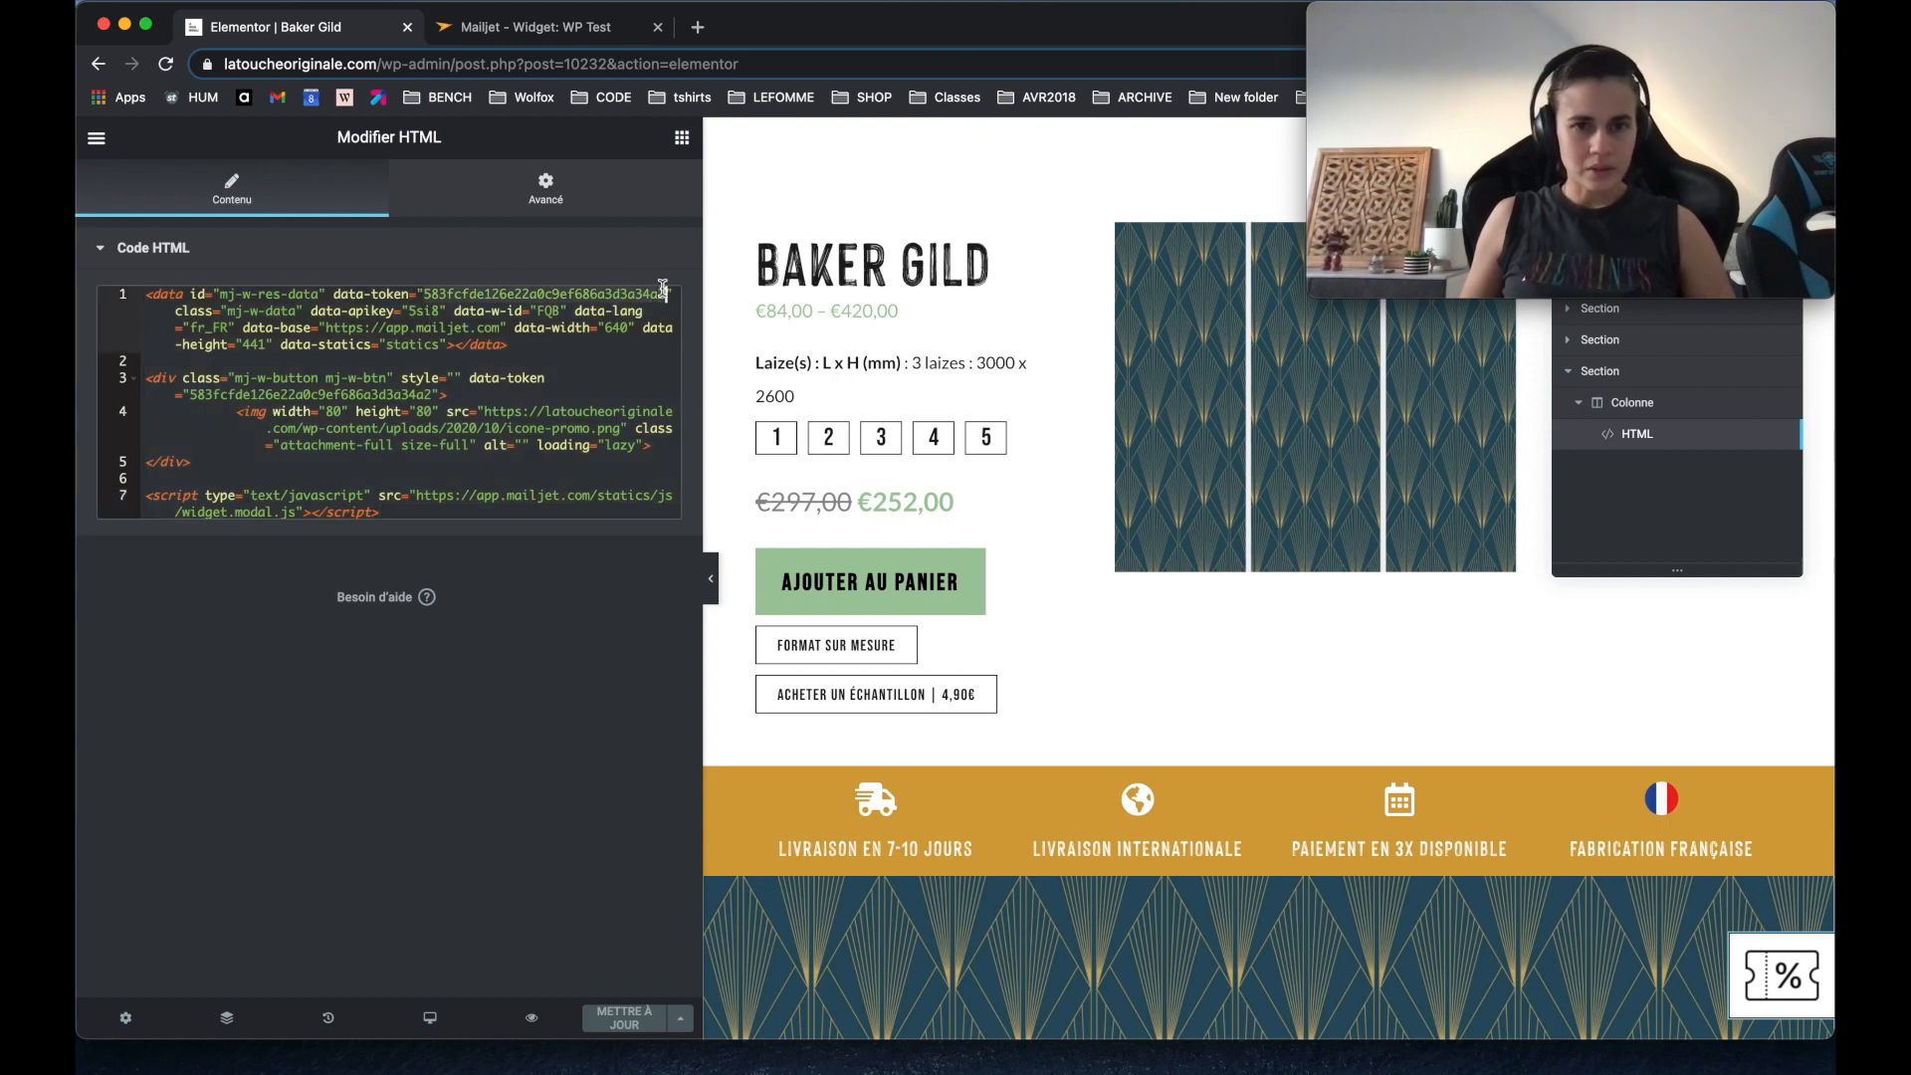
key("super+v")
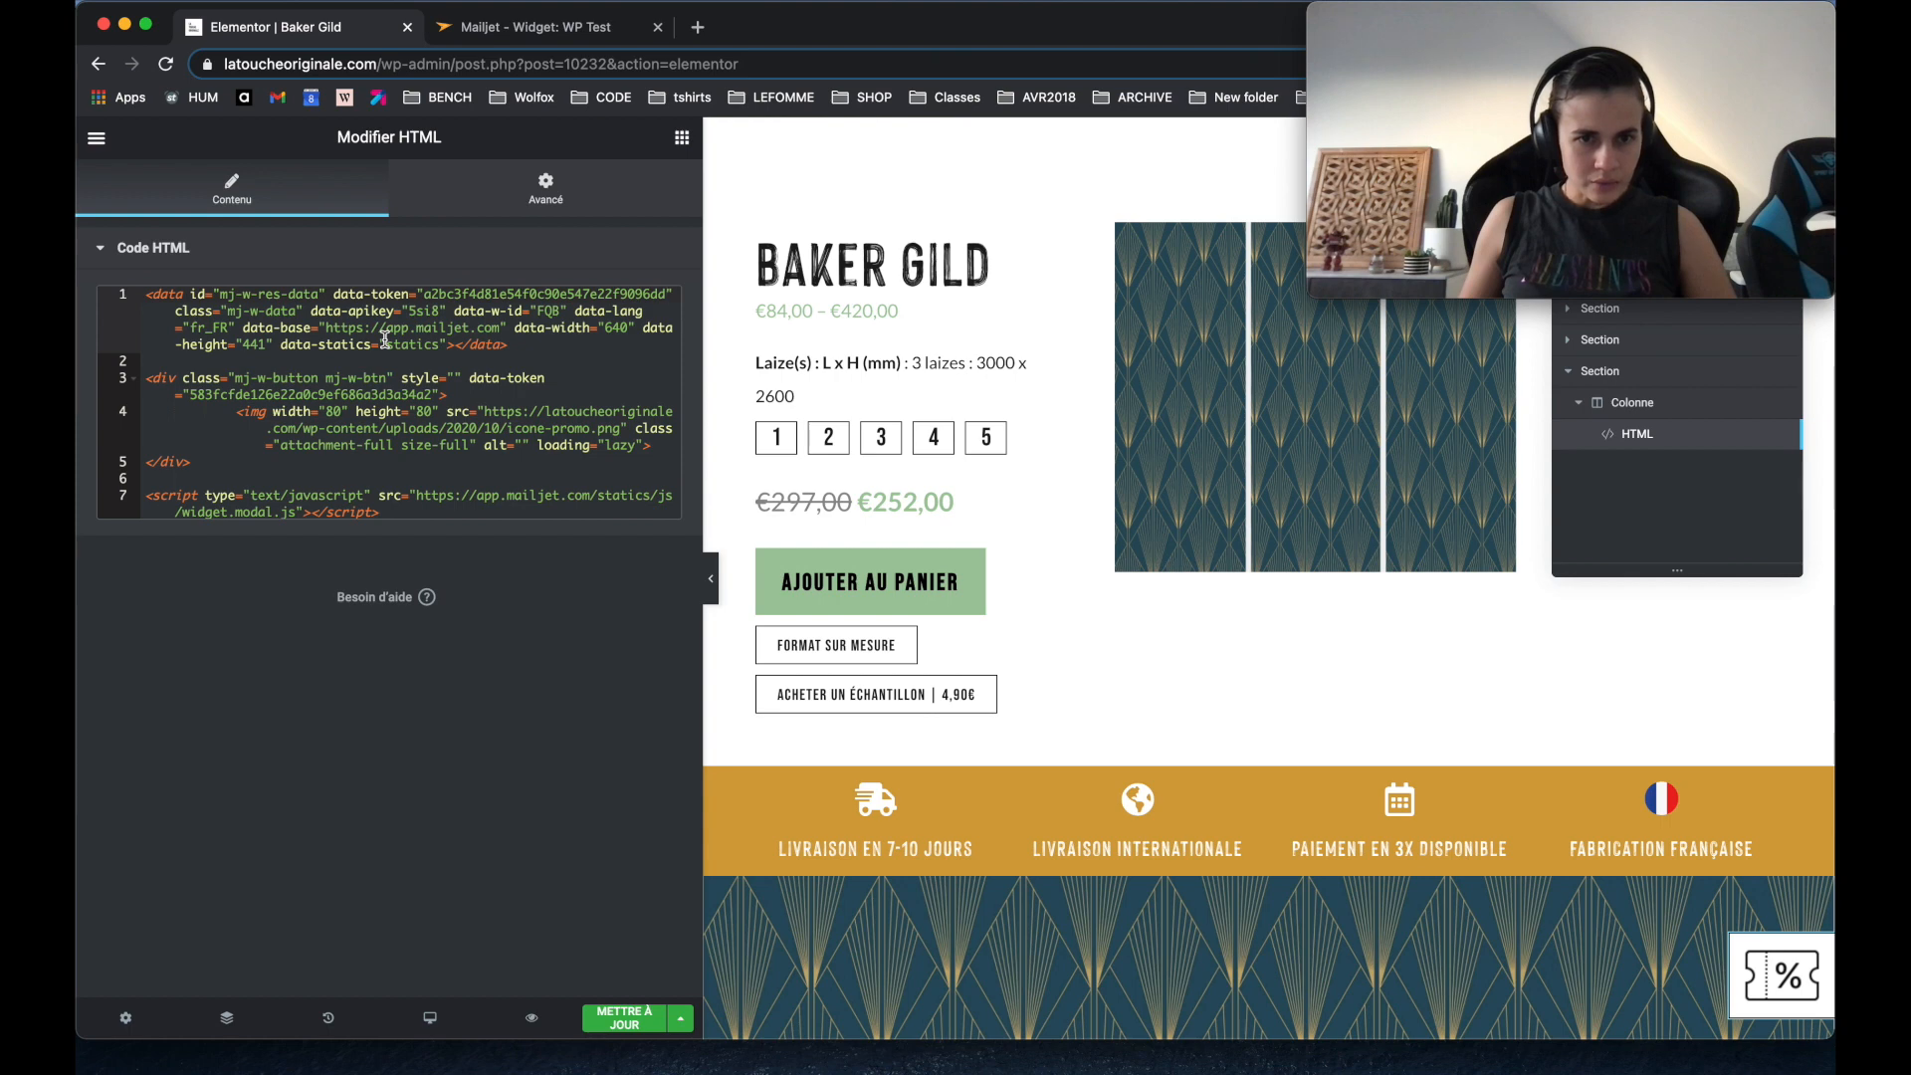
Step: Paste the copied widget token over the data-token of the pop-up button's div on line 3
left_click(282, 394)
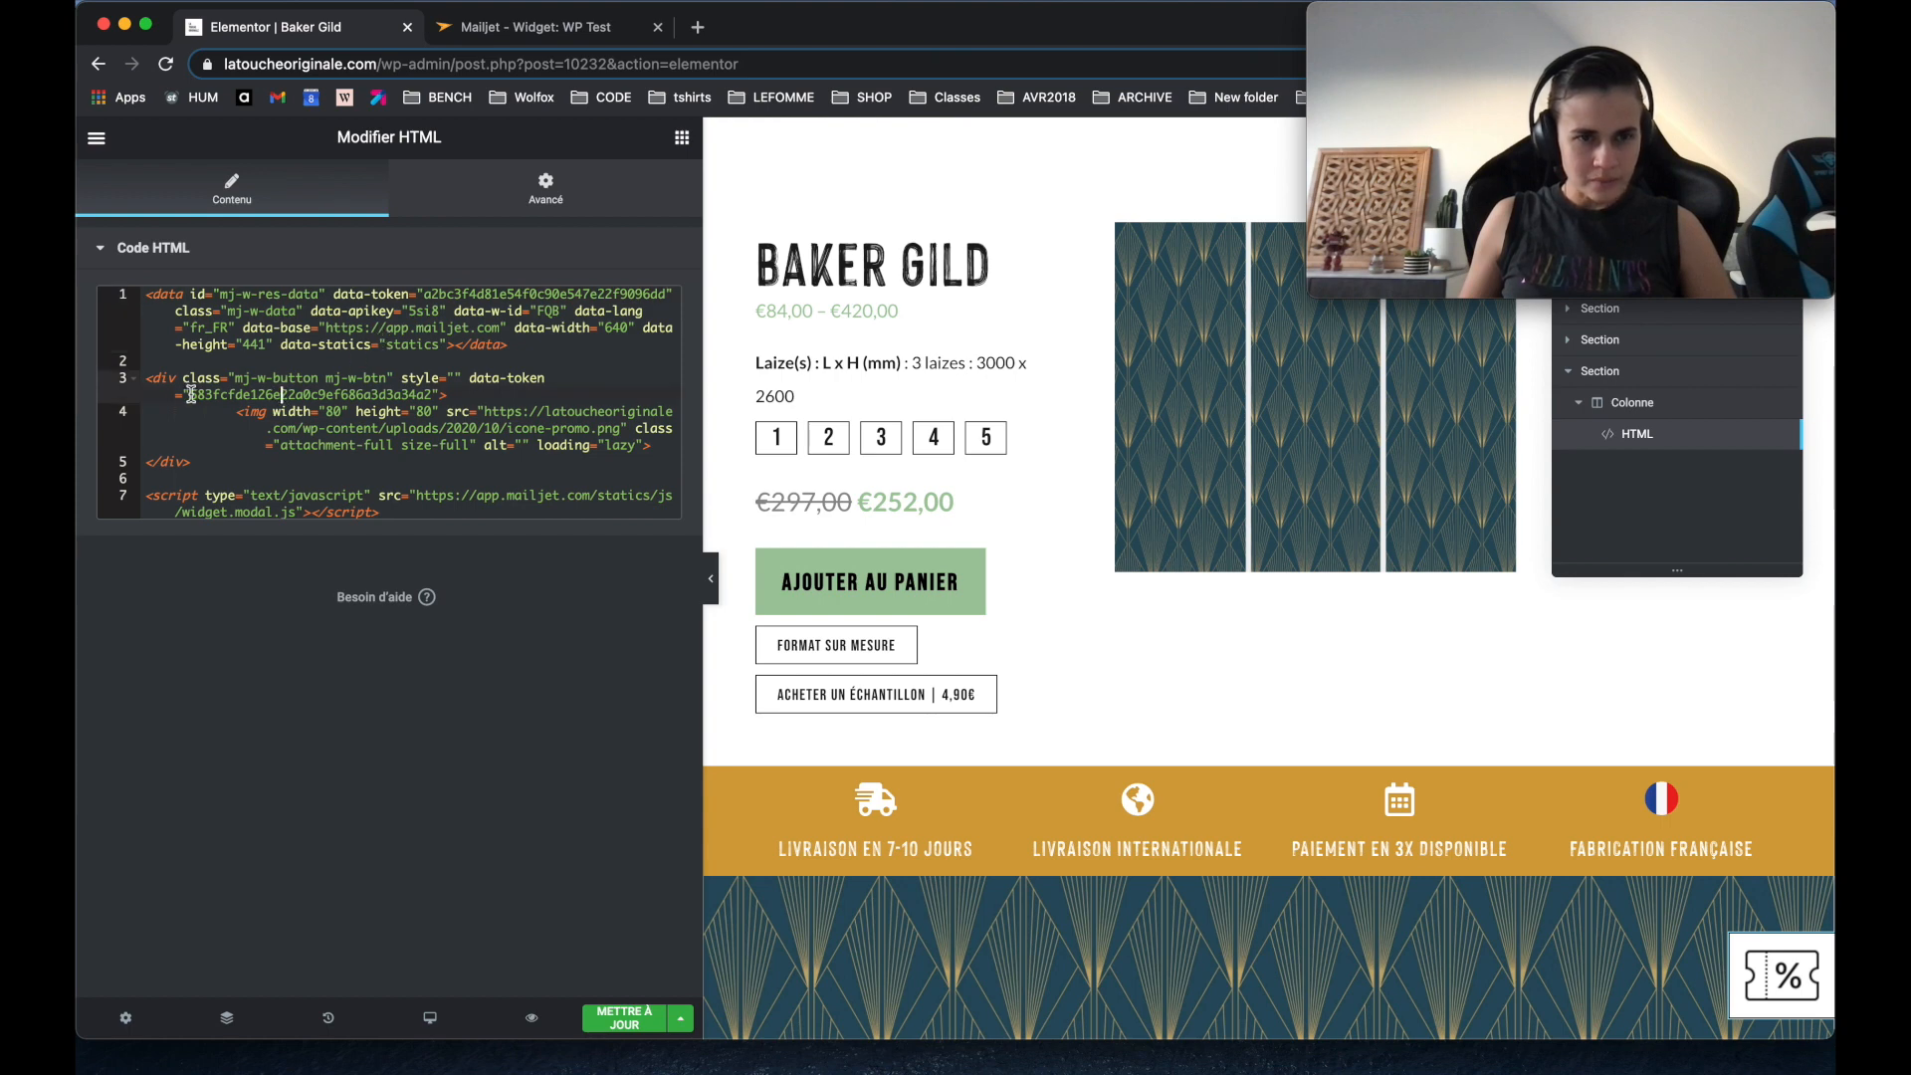
left_click_drag(189, 394, 428, 394)
key("super+v")
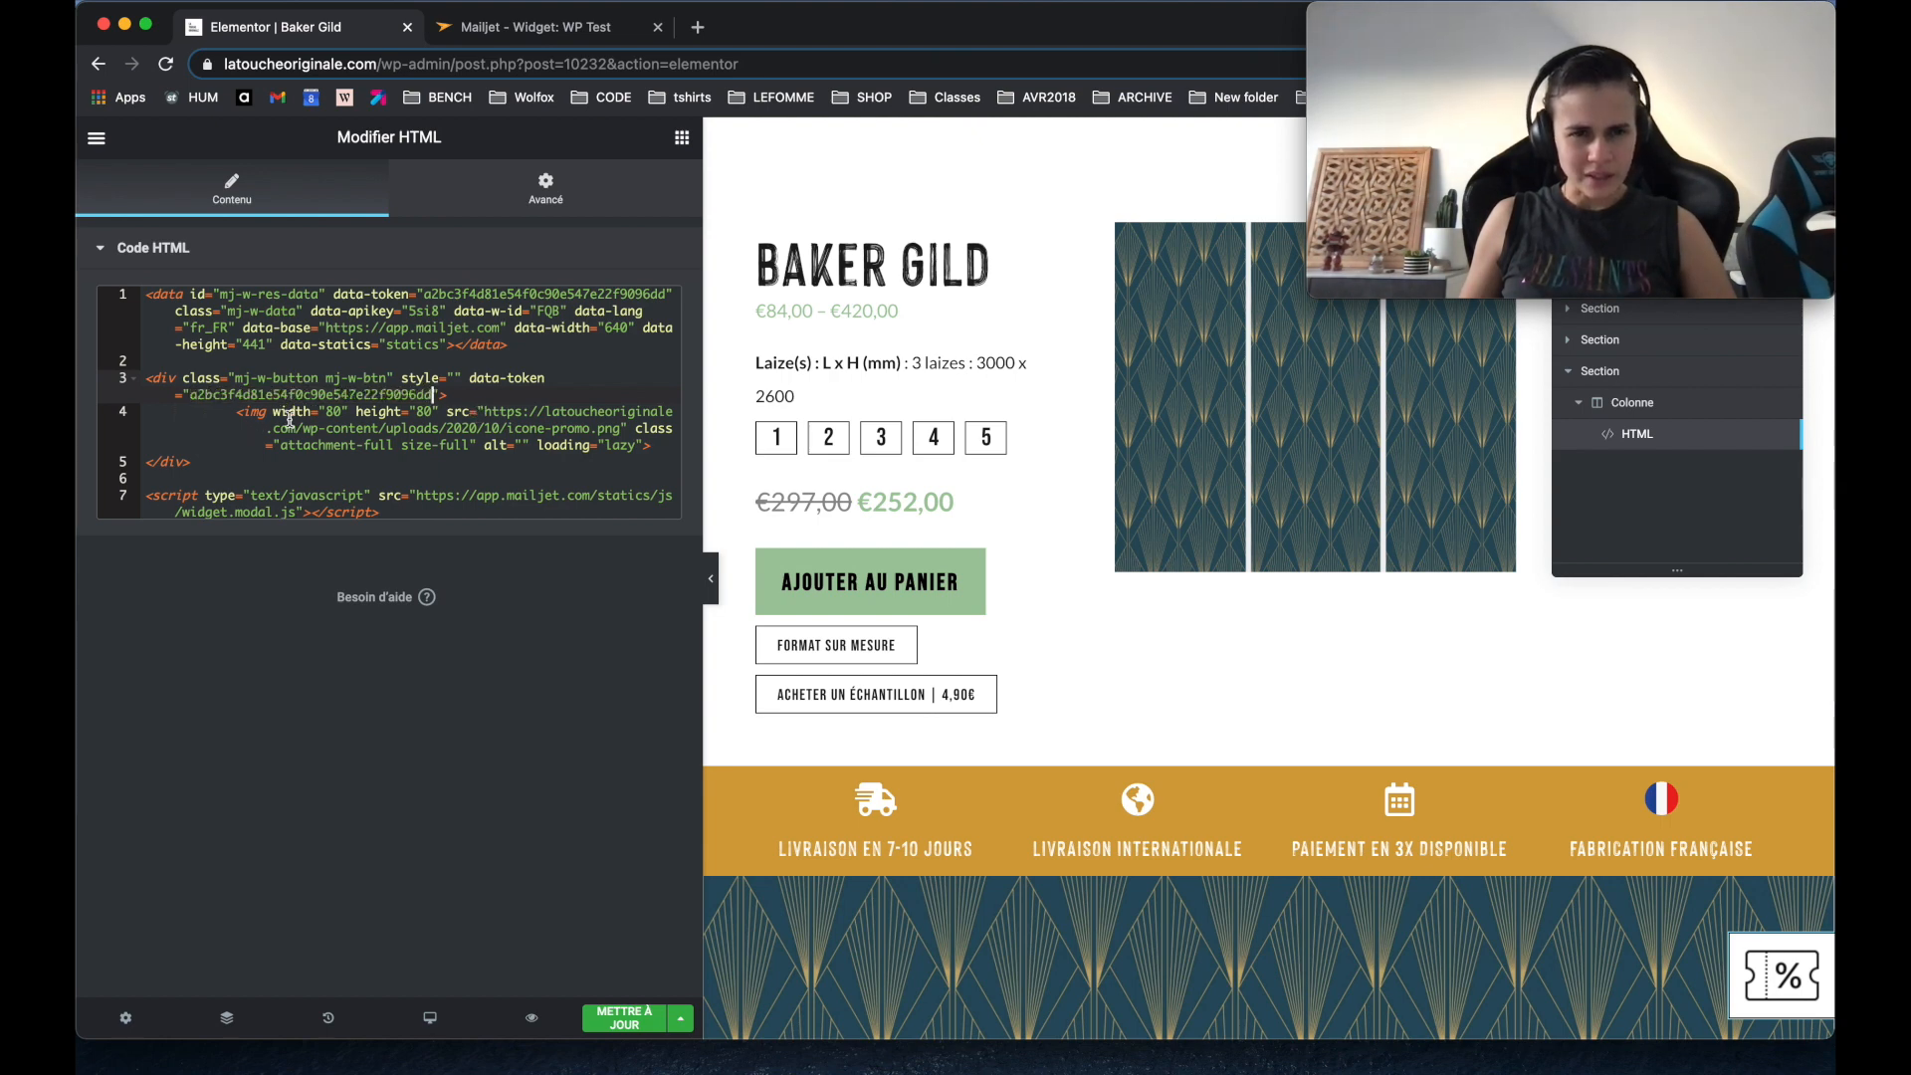